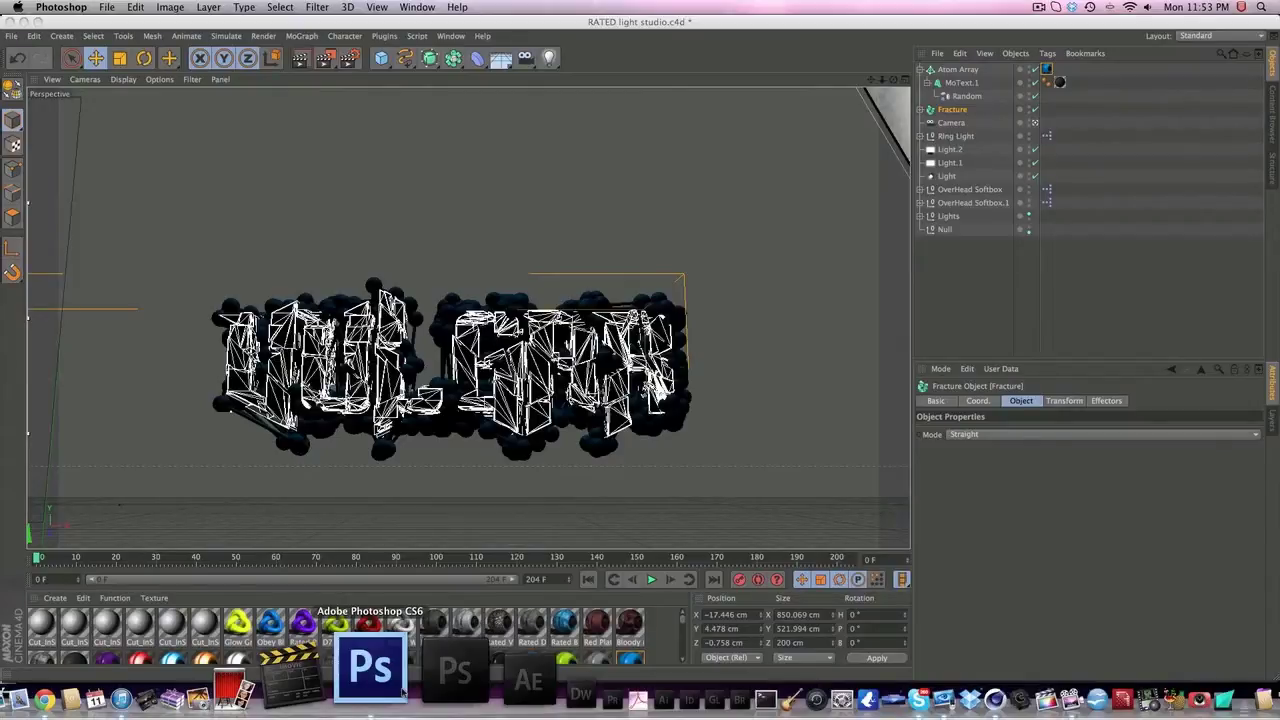
- Switch to Photoshop and view the open Rated Template, Untitled-1 and VULGAR.png documents, shifting the VULGAR render slightly on its canvas
{"action": "left_click", "coordinate": [402, 690]}
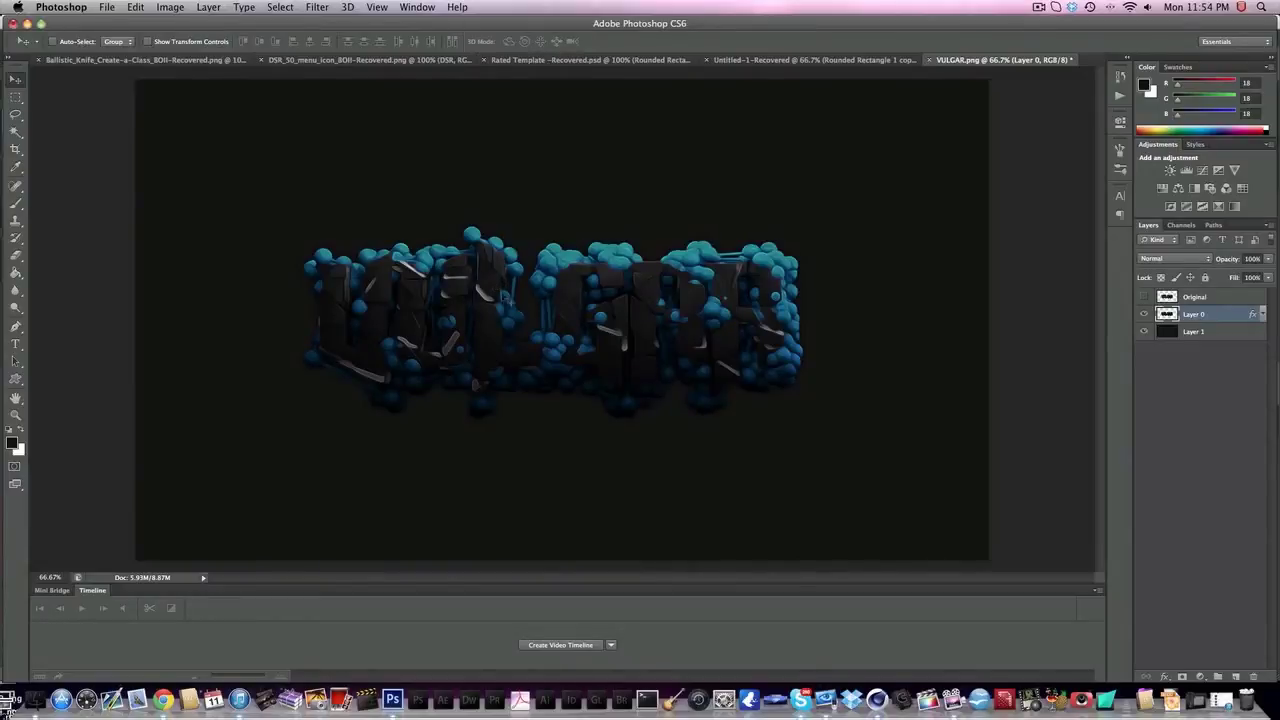
{"action": "left_click_drag", "start_coordinate": [507, 312], "coordinate": [502, 322]}
{"action": "left_click", "coordinate": [575, 60]}
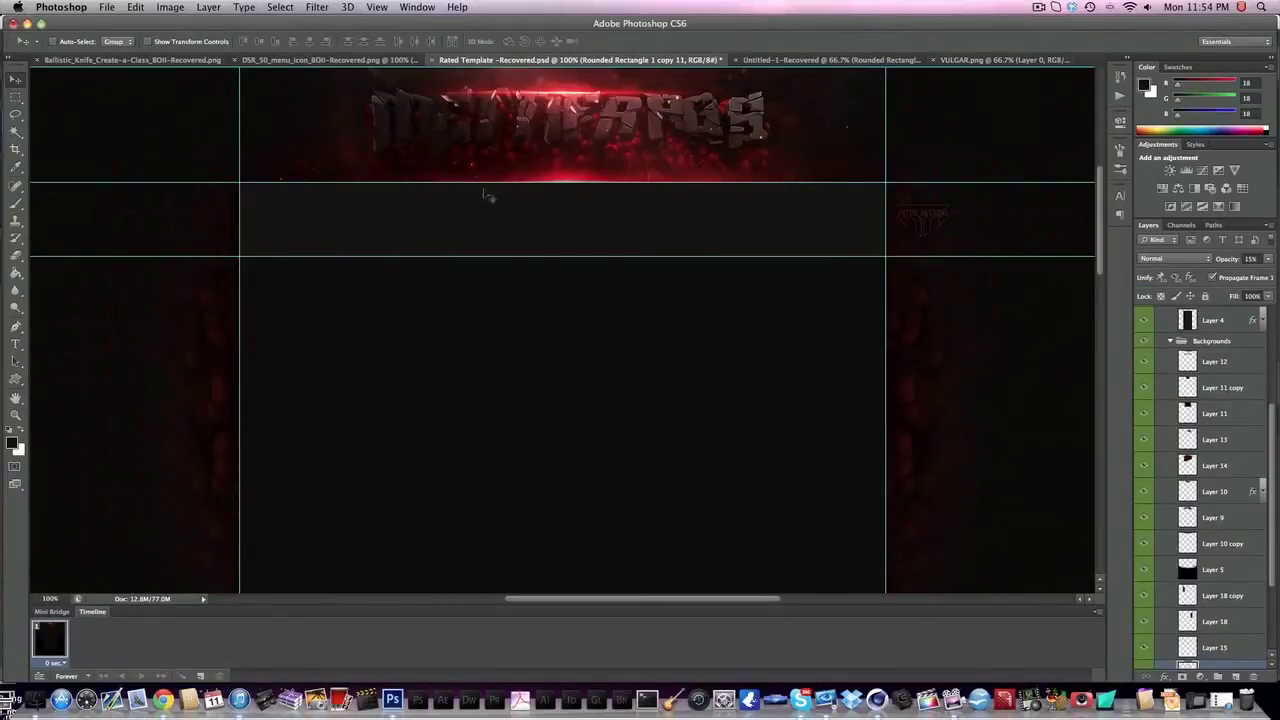
{"action": "left_click", "coordinate": [802, 64]}
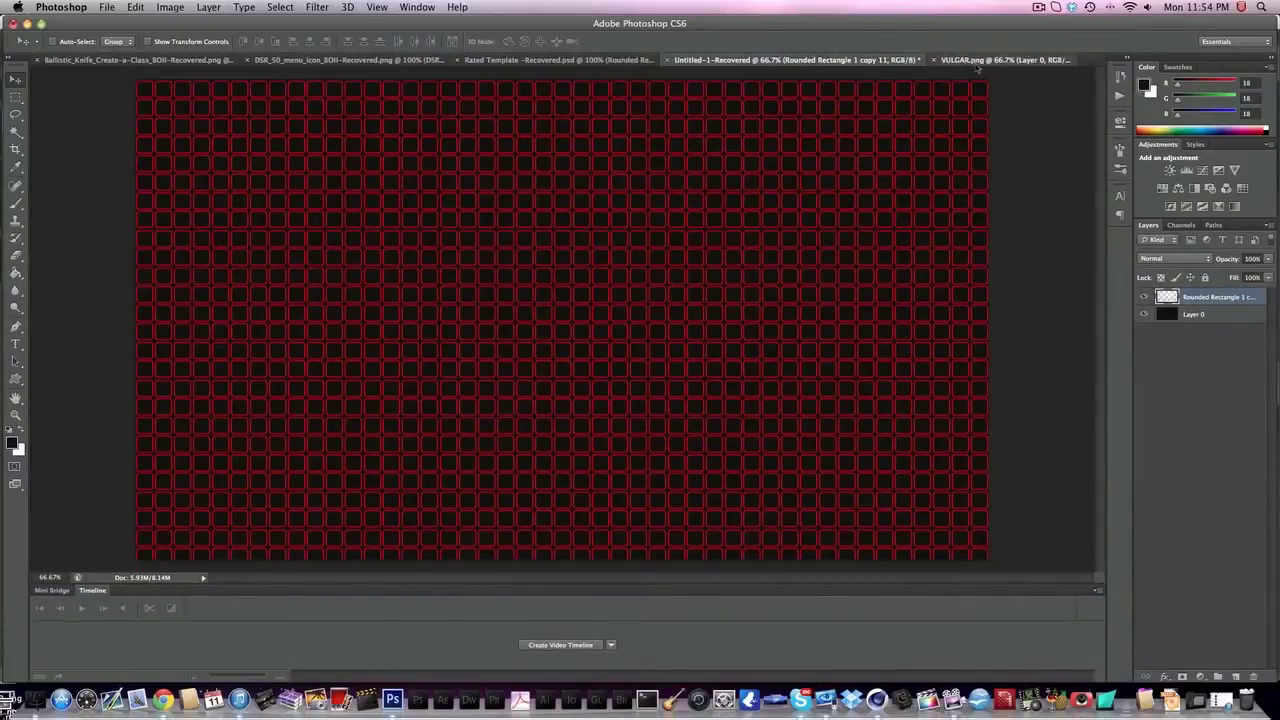
{"action": "left_click", "coordinate": [1000, 60]}
{"action": "left_click_drag", "start_coordinate": [550, 352], "coordinate": [591, 343]}
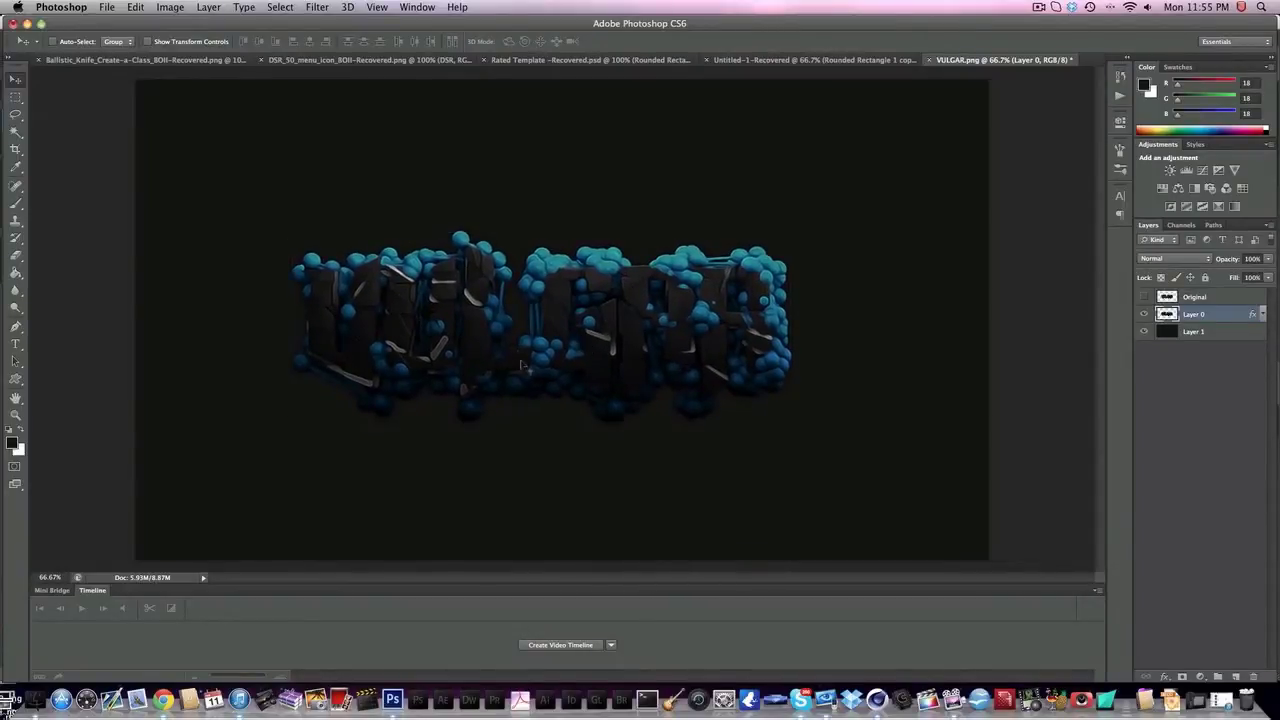
{"action": "left_click_drag", "start_coordinate": [550, 315], "coordinate": [620, 324]}
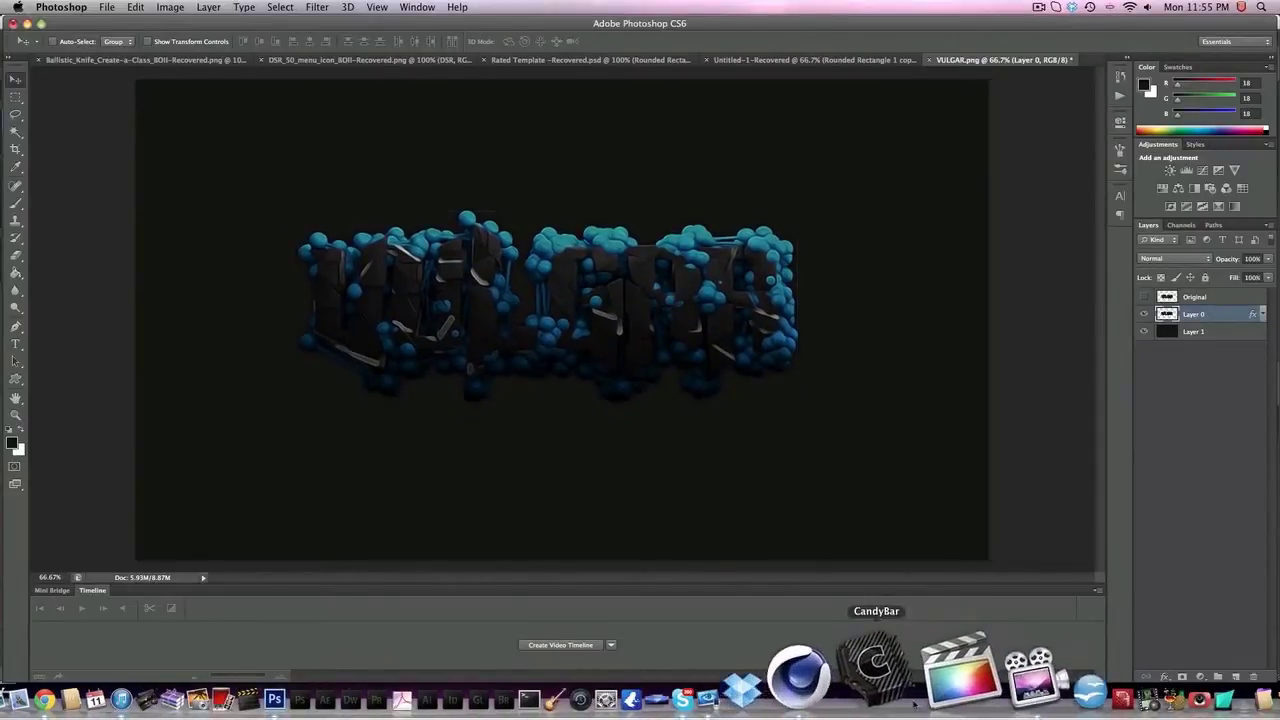
- Switch to CINEMA 4D and delete the Atom Array with its children and the Fracture object from the scene
{"action": "left_click", "coordinate": [878, 695]}
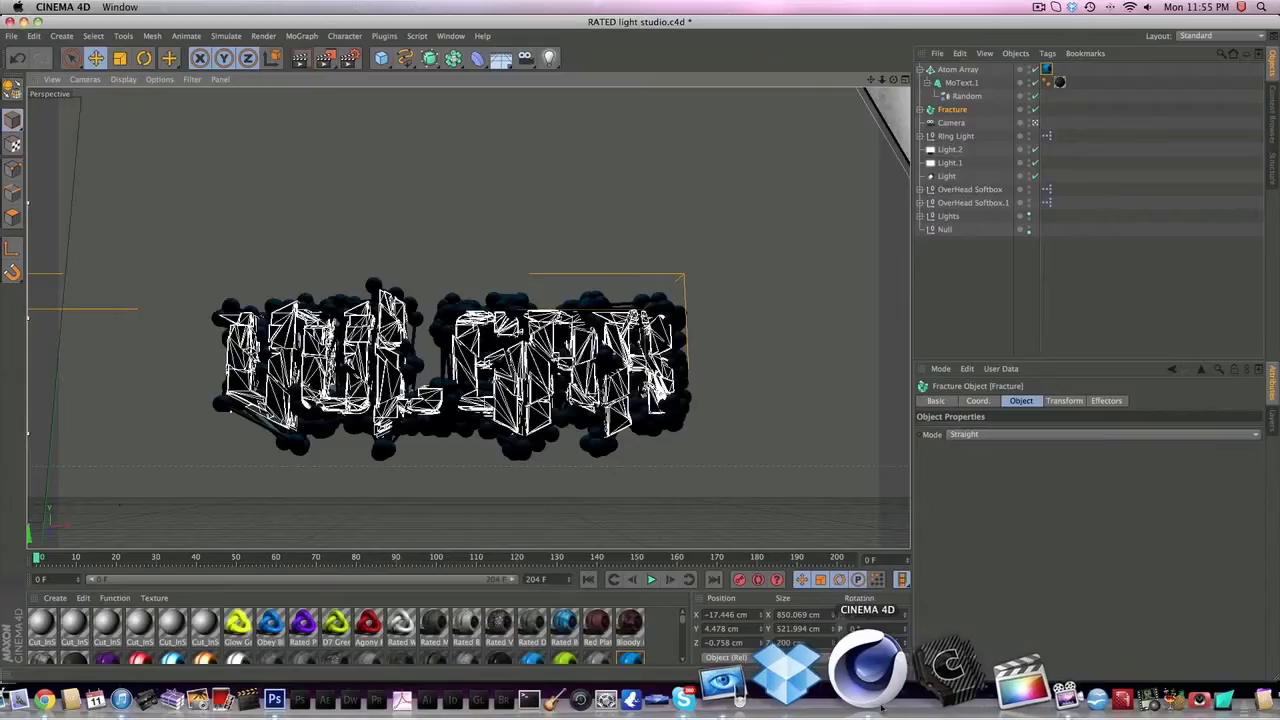
{"action": "left_click", "coordinate": [964, 70]}
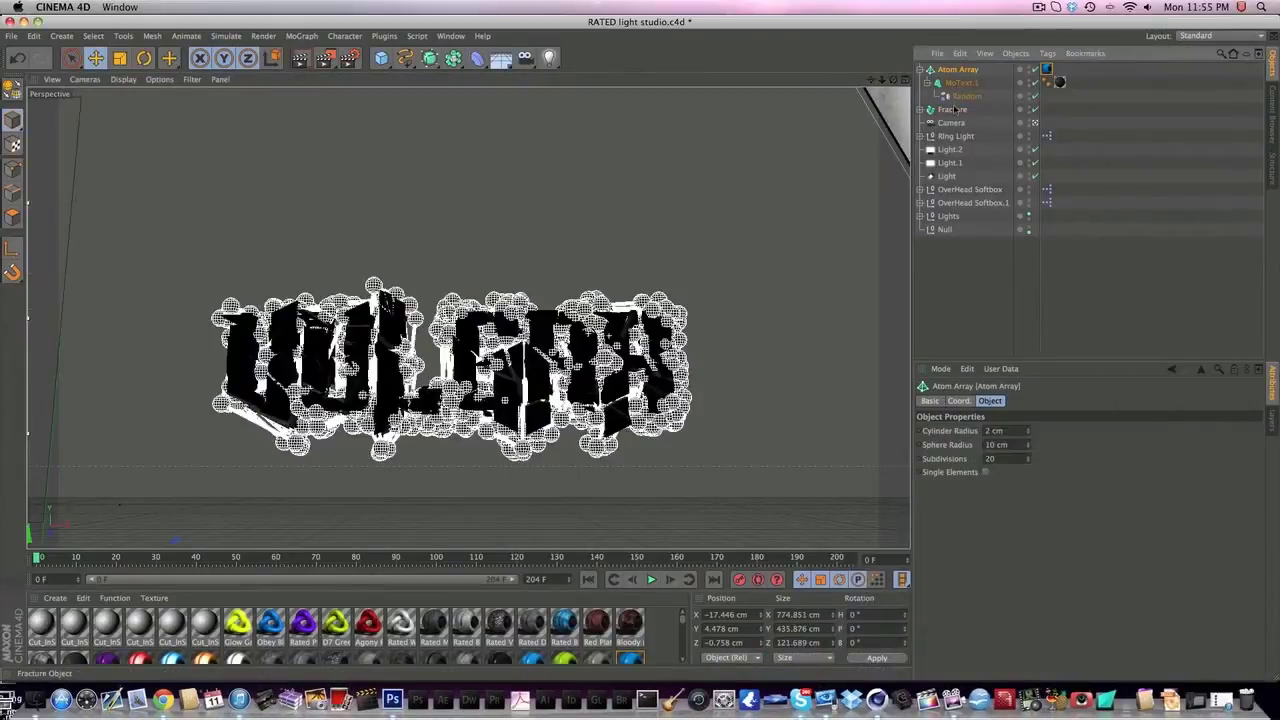
{"action": "left_click", "coordinate": [952, 109], "text": "shift"}
{"action": "key", "text": "Delete"}
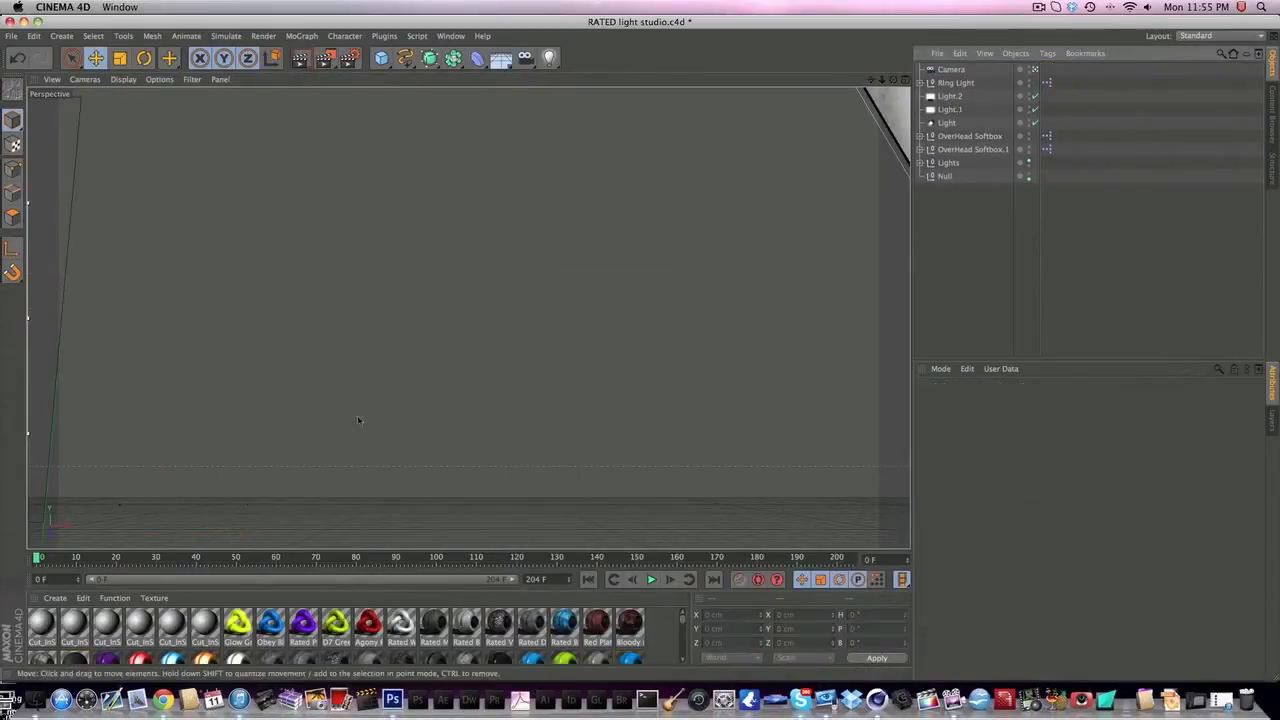
- Delete all the Cut_InSide materials from the start of the material collection
{"action": "left_click", "coordinate": [198, 622]}
{"action": "left_click", "coordinate": [46, 624], "text": "shift"}
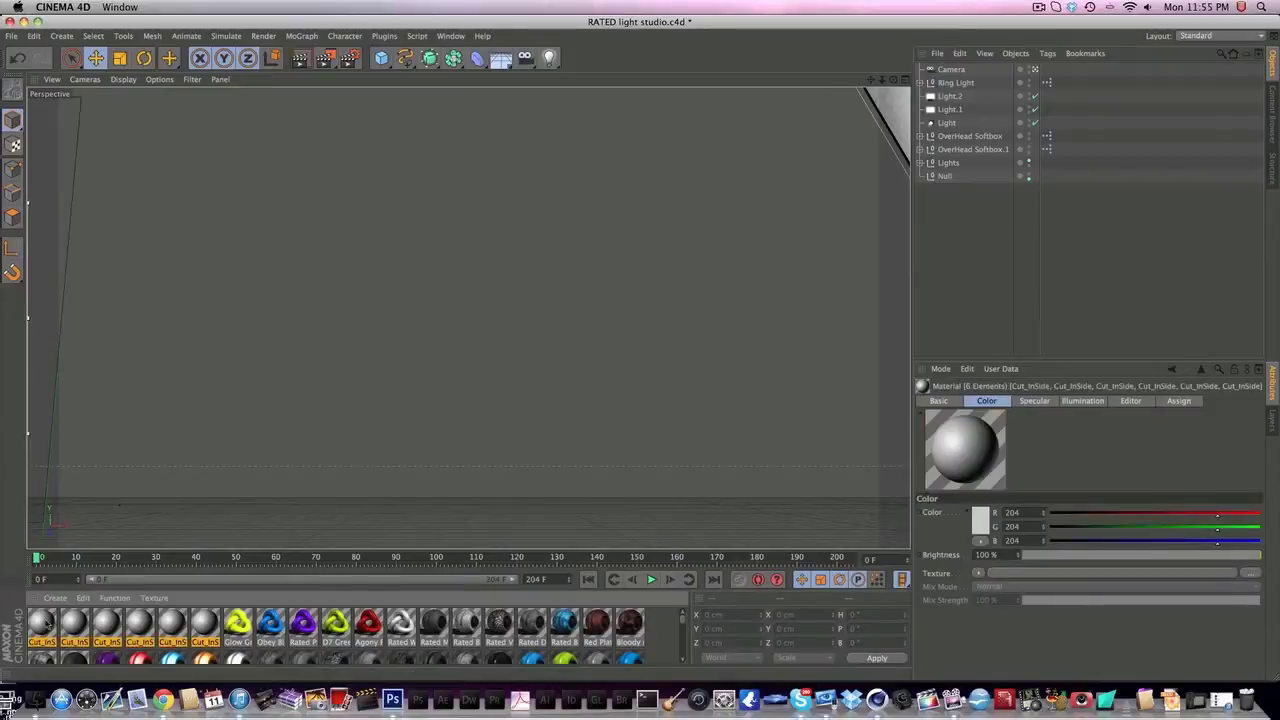
{"action": "key", "text": "Delete"}
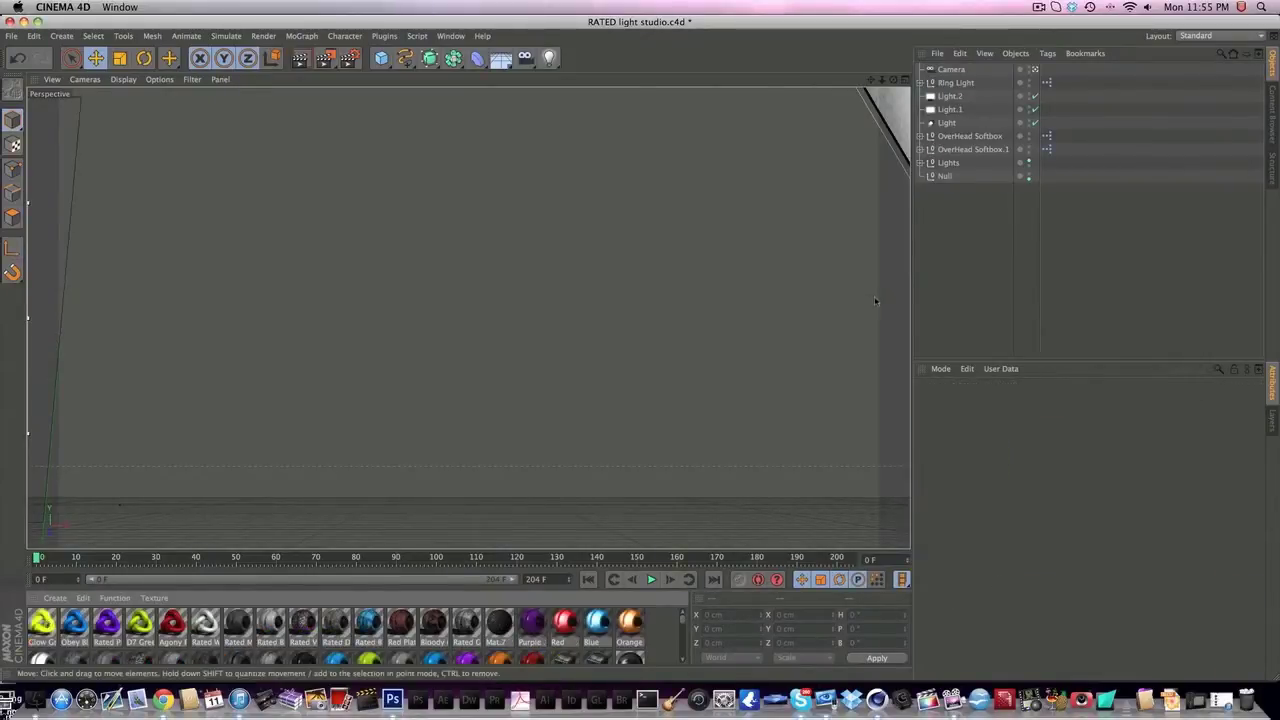
- Examine the Camera object's properties and the color settings of the dark Mat.7 material
{"action": "left_click", "coordinate": [950, 69]}
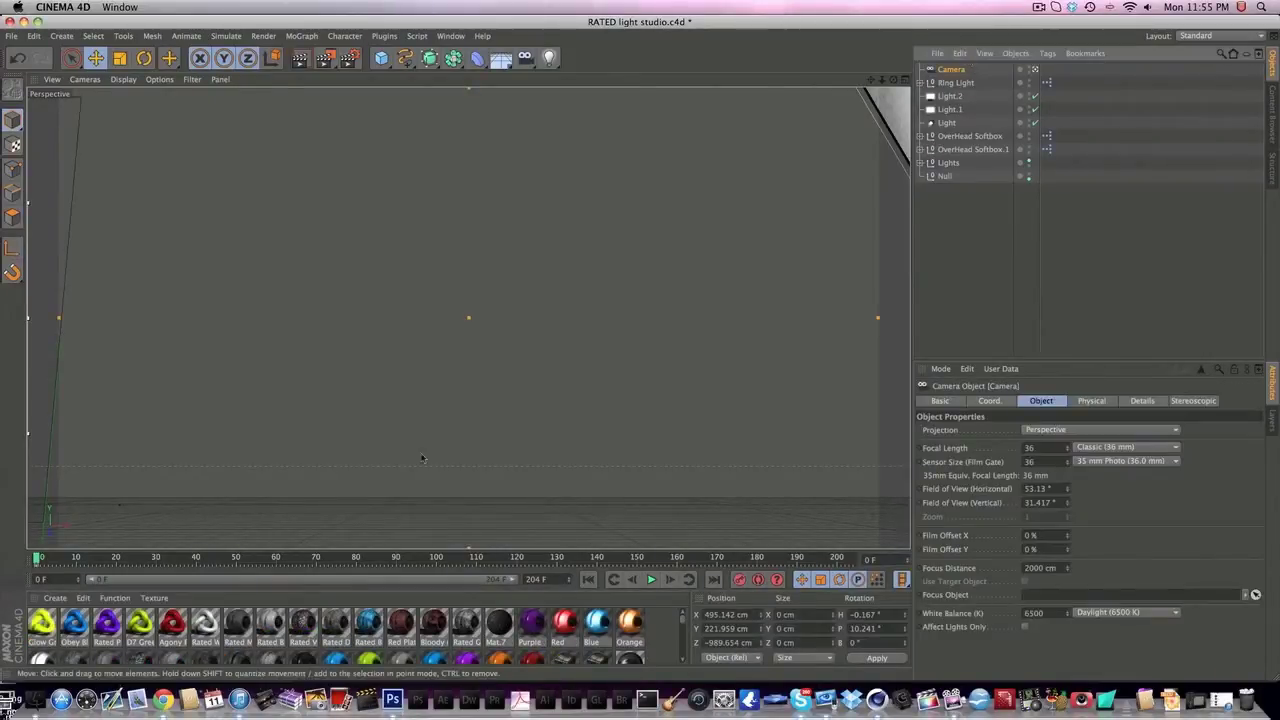
{"action": "left_click", "coordinate": [503, 625]}
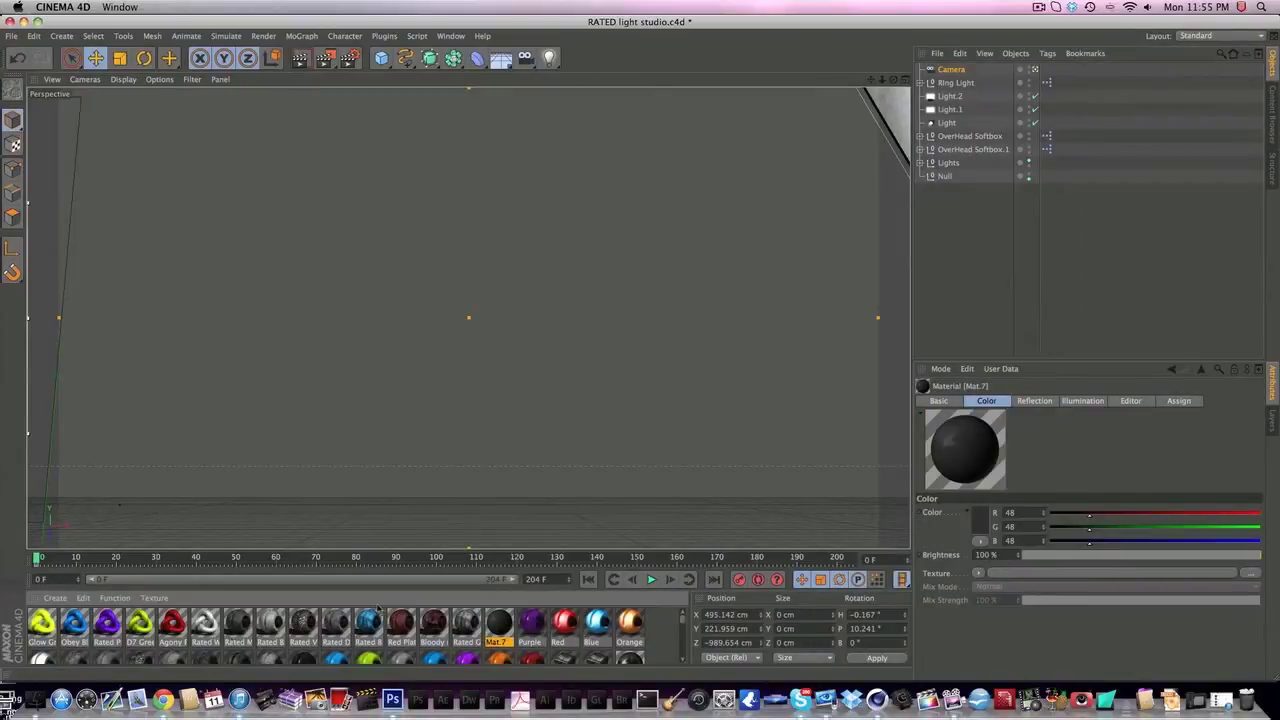
{"action": "double_click", "coordinate": [491, 631]}
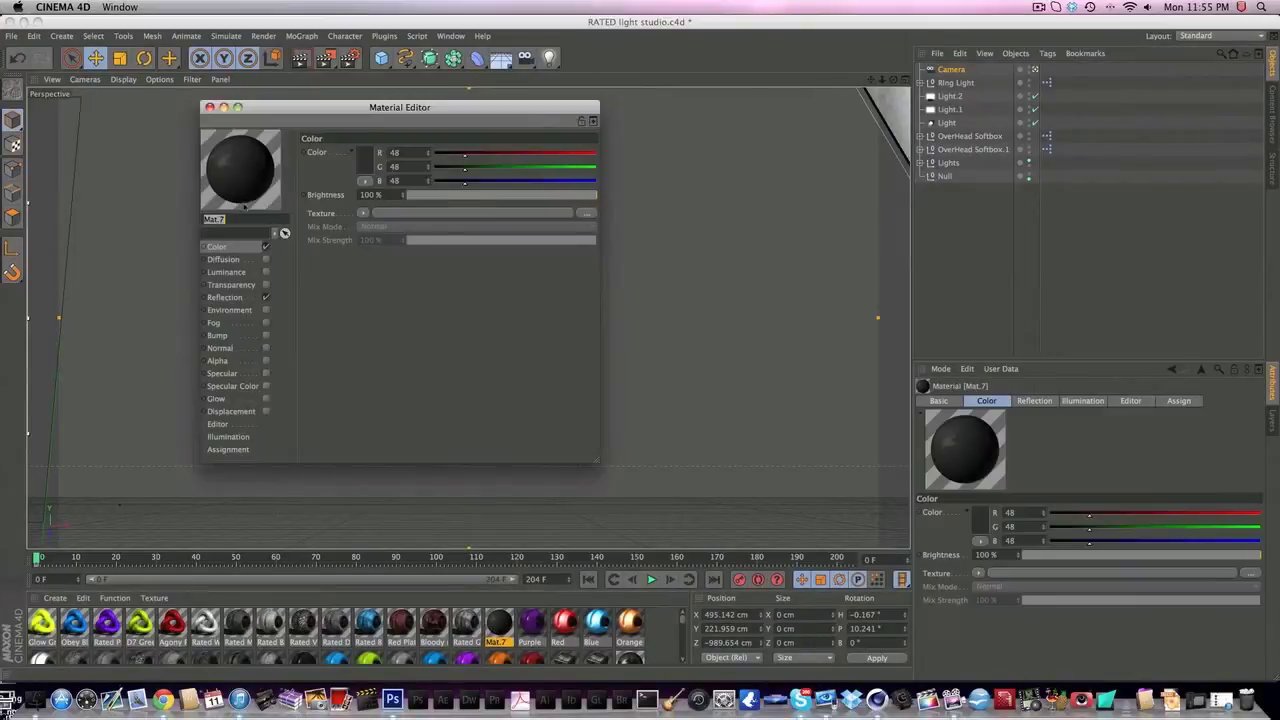
{"action": "left_click", "coordinate": [210, 107]}
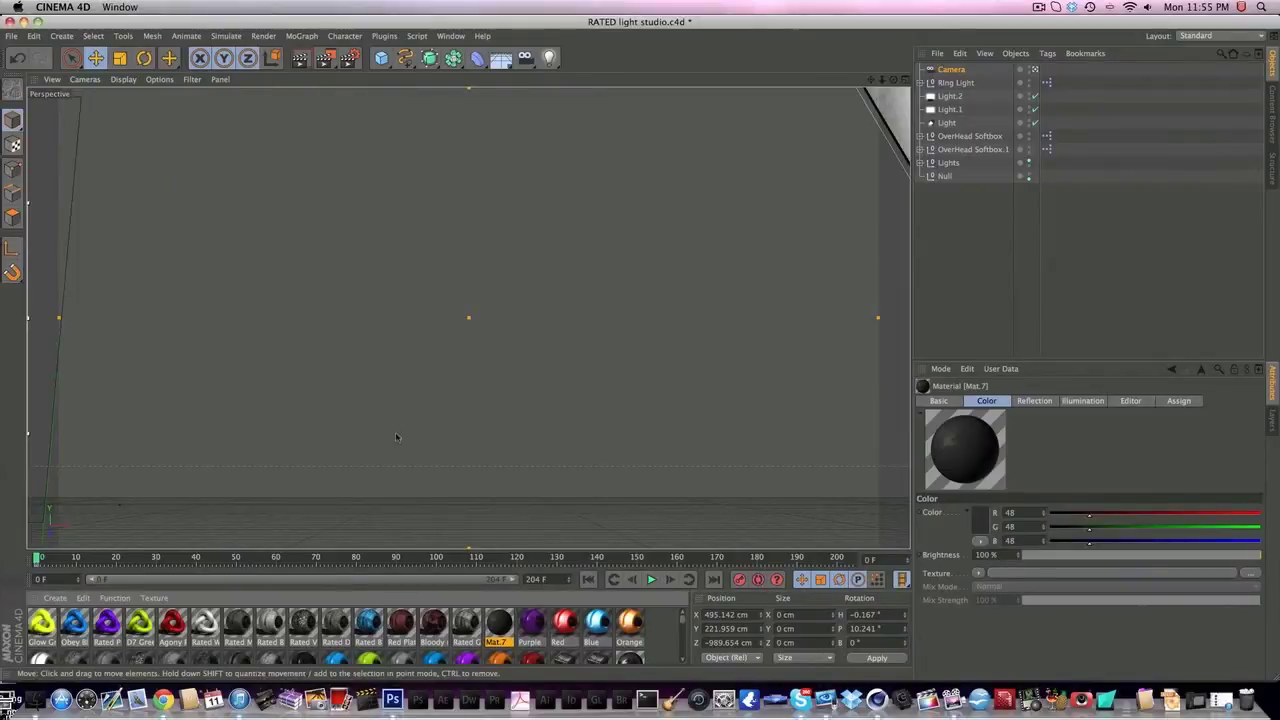
- Add a MoText object to the scene and move it up above the floor in the camera view
{"action": "left_click", "coordinate": [340, 37]}
{"action": "left_click", "coordinate": [342, 37]}
{"action": "left_click", "coordinate": [362, 37]}
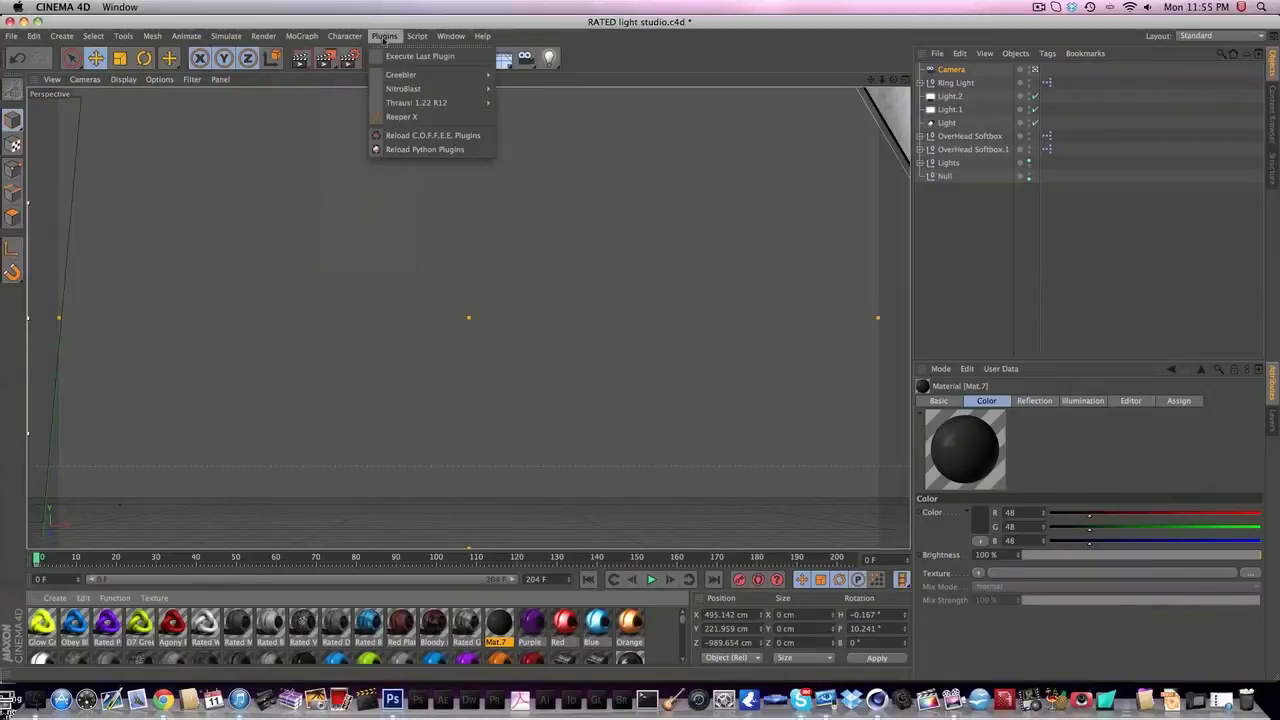
{"action": "left_click", "coordinate": [384, 36]}
{"action": "left_click", "coordinate": [288, 36]}
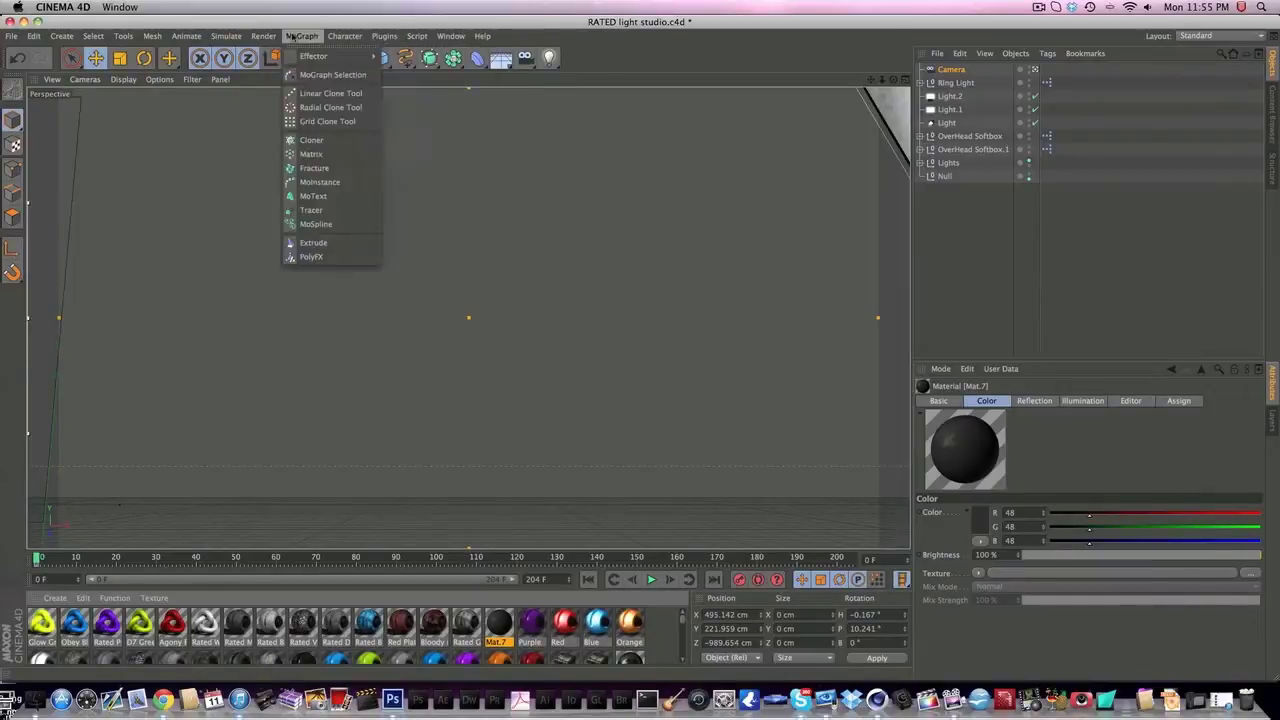
{"action": "left_click", "coordinate": [337, 192]}
{"action": "left_click_drag", "start_coordinate": [362, 410], "coordinate": [480, 271]}
{"action": "left_click_drag", "start_coordinate": [415, 391], "coordinate": [471, 267]}
- Switch to Photoshop and compare the Original layer with the edited Layer 0 by toggling their visibility
{"action": "left_click", "coordinate": [396, 692]}
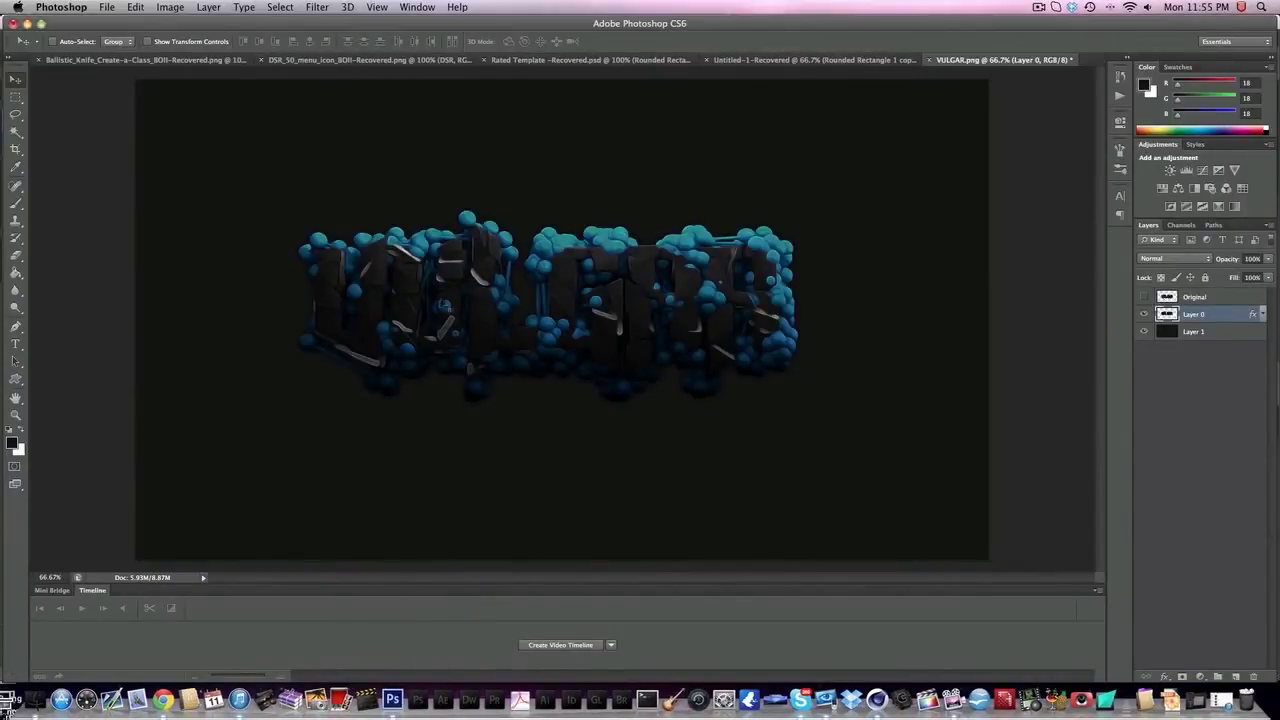
{"action": "left_click", "coordinate": [1144, 314]}
{"action": "left_click", "coordinate": [1144, 297]}
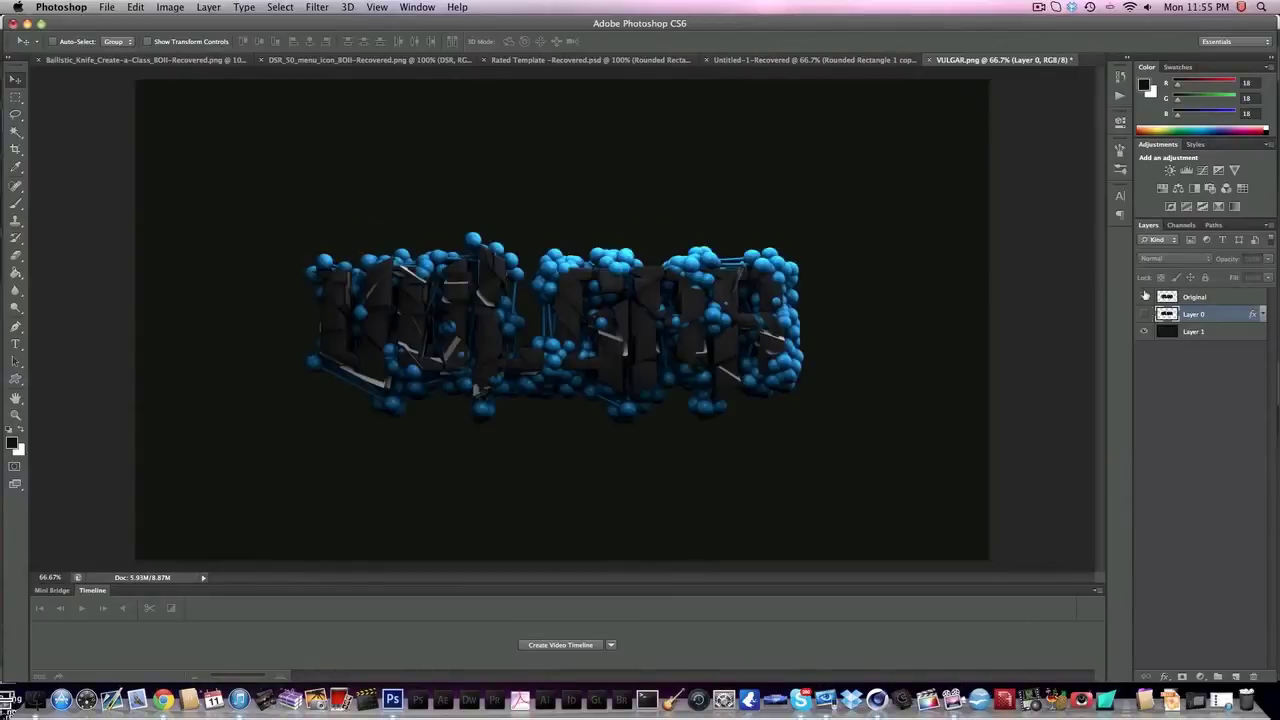
{"action": "left_click", "coordinate": [1194, 297]}
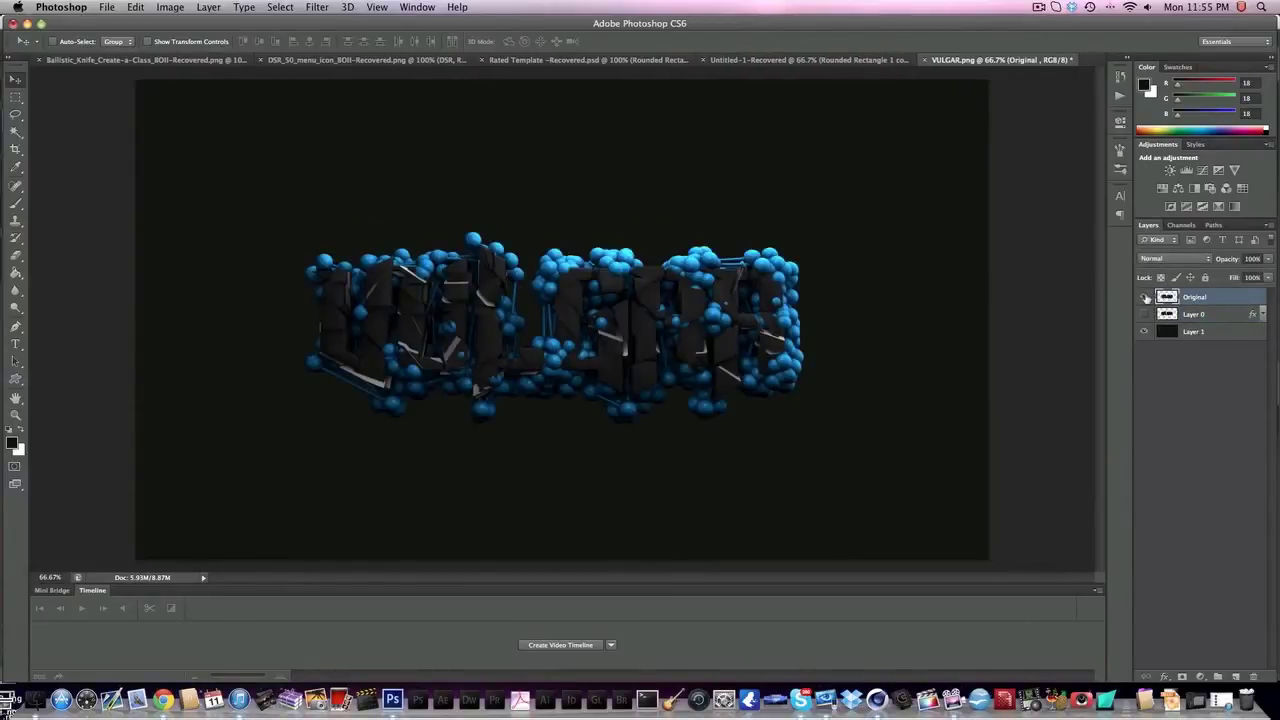
{"action": "left_click", "coordinate": [1144, 297]}
{"action": "left_click", "coordinate": [1160, 314]}
{"action": "left_click", "coordinate": [1144, 314]}
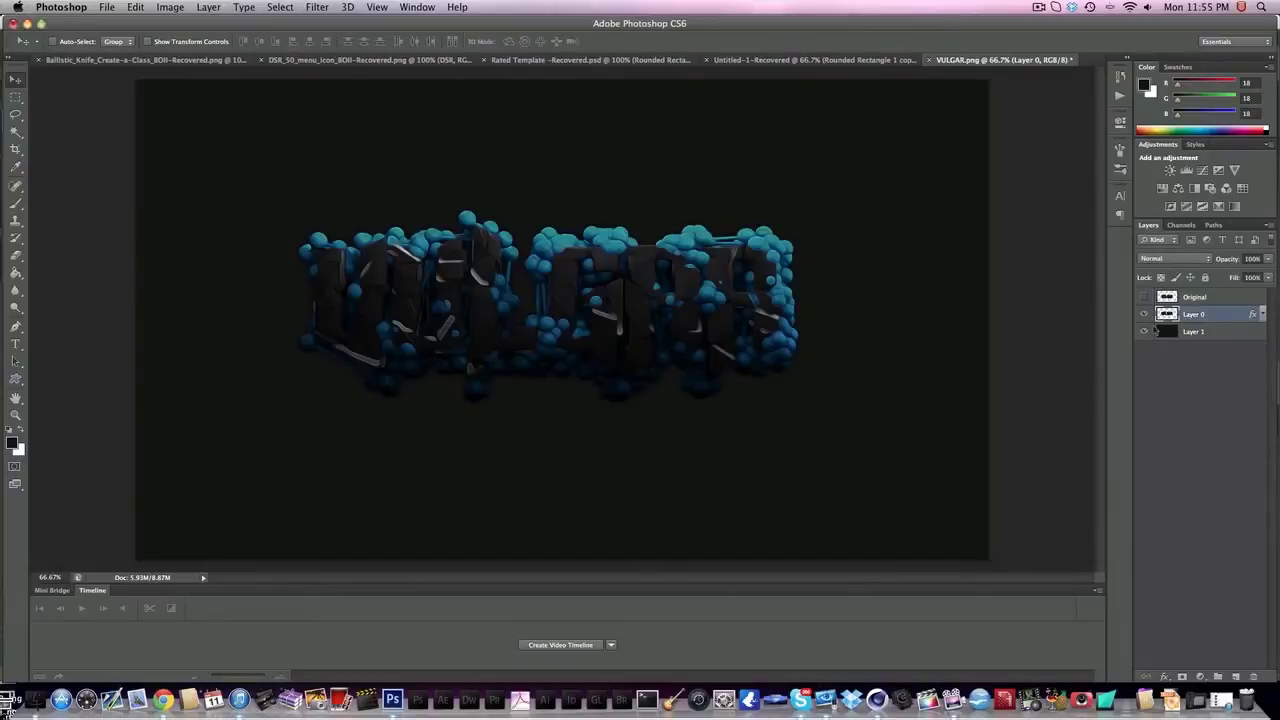
- Switch back to CINEMA 4D, change the MoText wording to VULGAR and reposition it across the camera view
{"action": "left_click", "coordinate": [905, 665]}
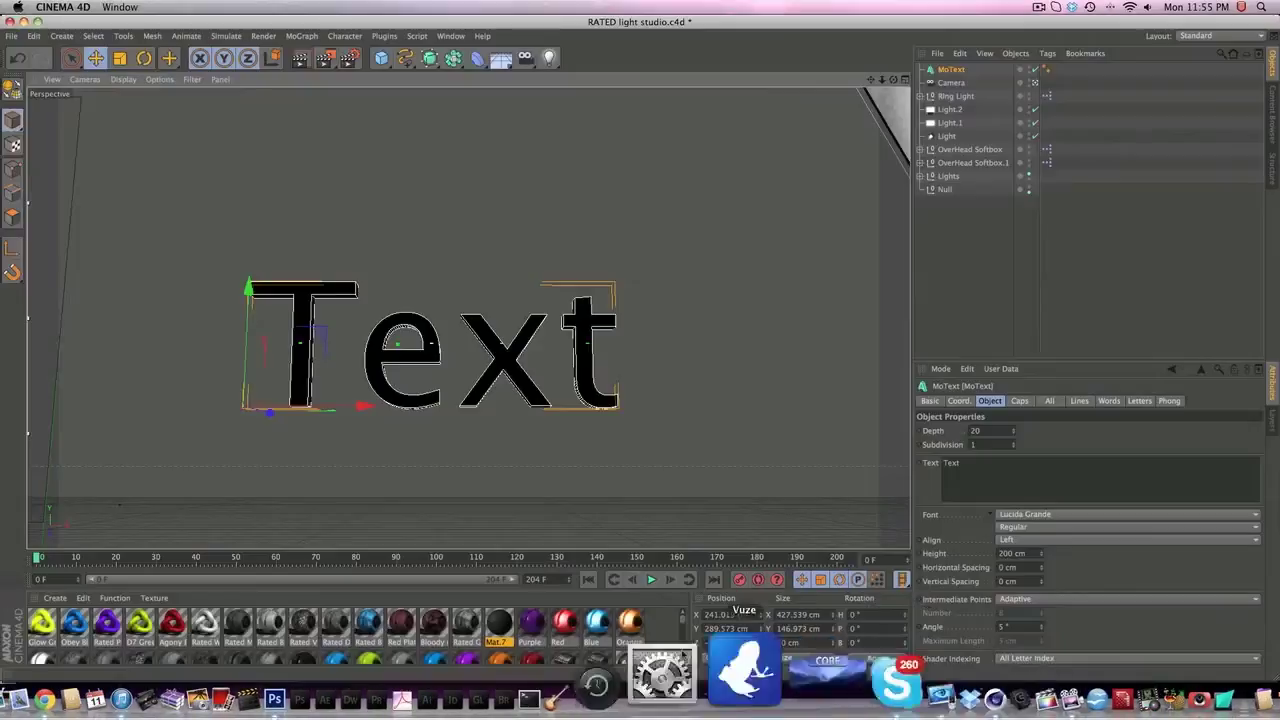
{"action": "left_click_drag", "start_coordinate": [569, 381], "coordinate": [569, 353]}
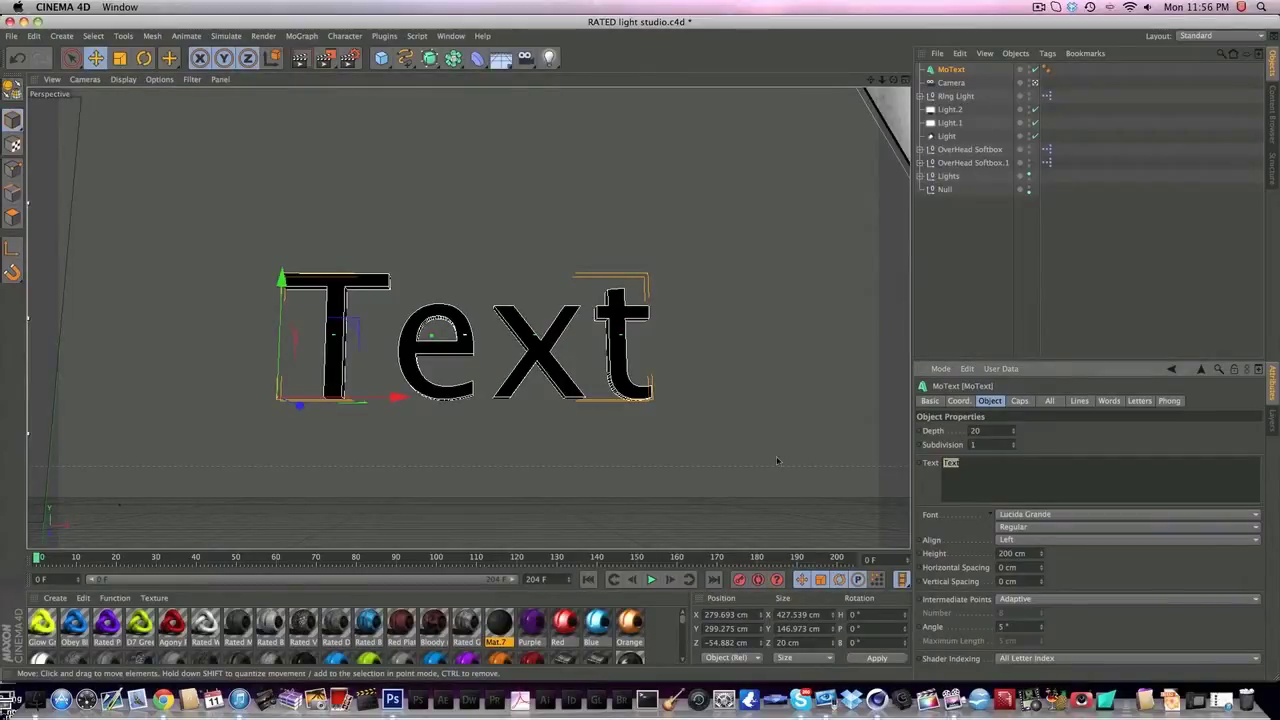
{"action": "type", "text": "VULGAR"}
{"action": "left_click", "coordinate": [1060, 448]}
{"action": "left_click_drag", "start_coordinate": [790, 430], "coordinate": [626, 427]}
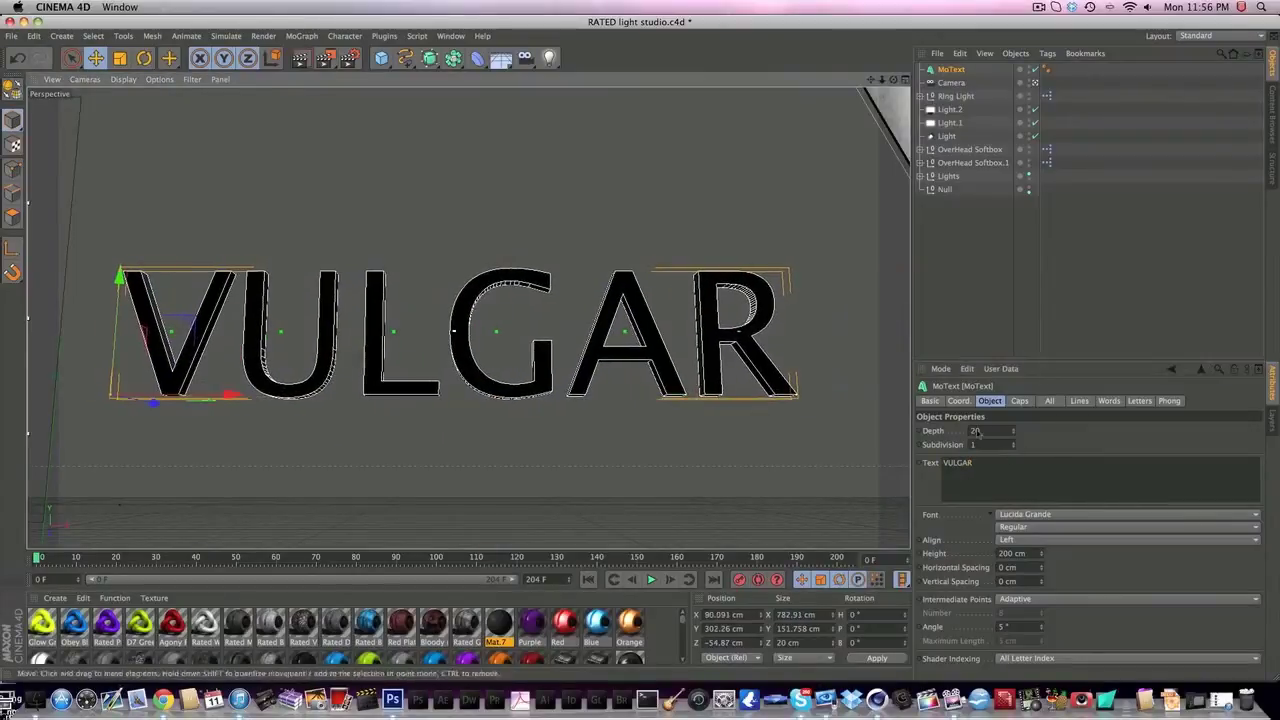
- Try the GHOST RIDER MOVIE font on the VULGAR text and move the text lower in the view
{"action": "double_click", "coordinate": [975, 430]}
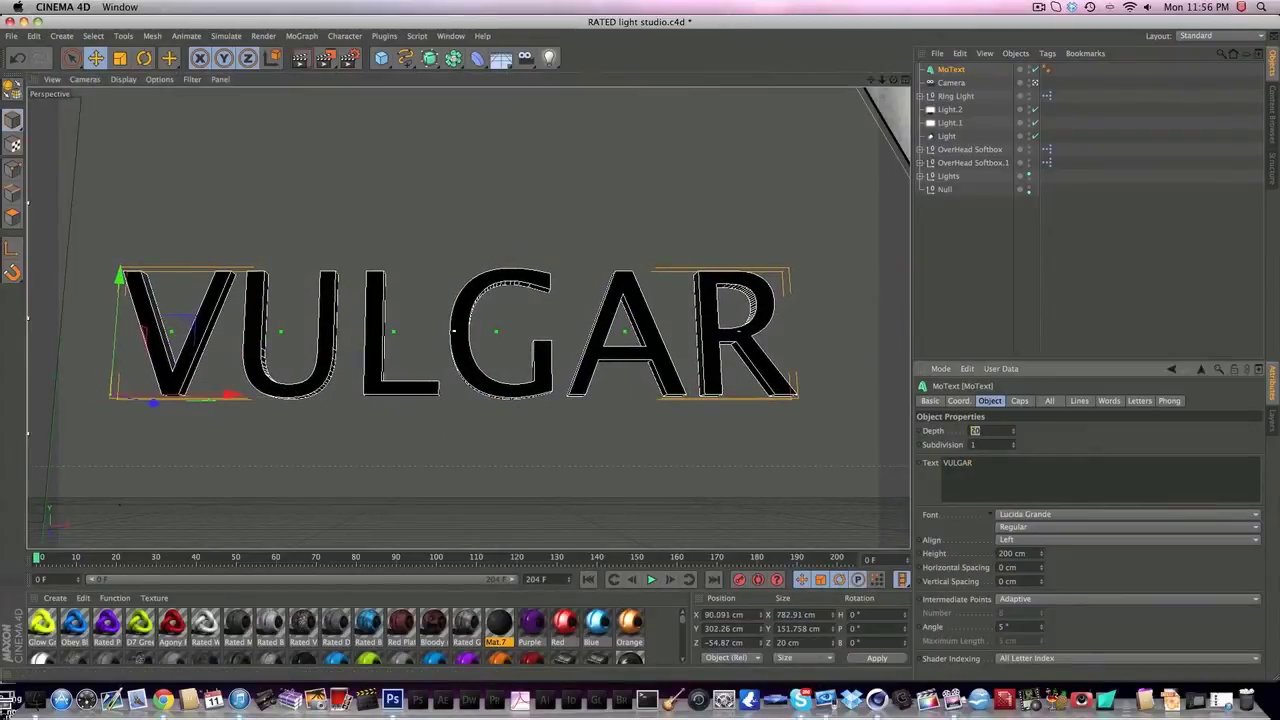
{"action": "left_click", "coordinate": [1048, 514]}
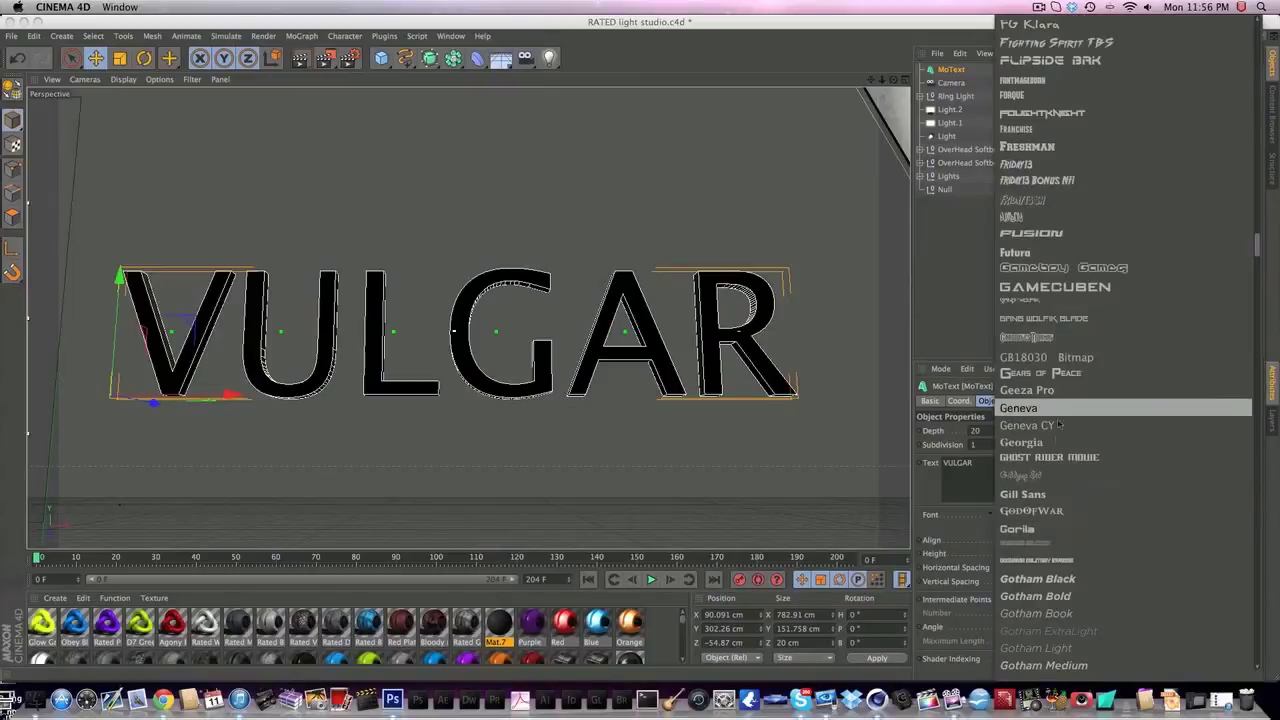
{"action": "left_click", "coordinate": [1048, 457]}
{"action": "left_click_drag", "start_coordinate": [641, 406], "coordinate": [665, 431]}
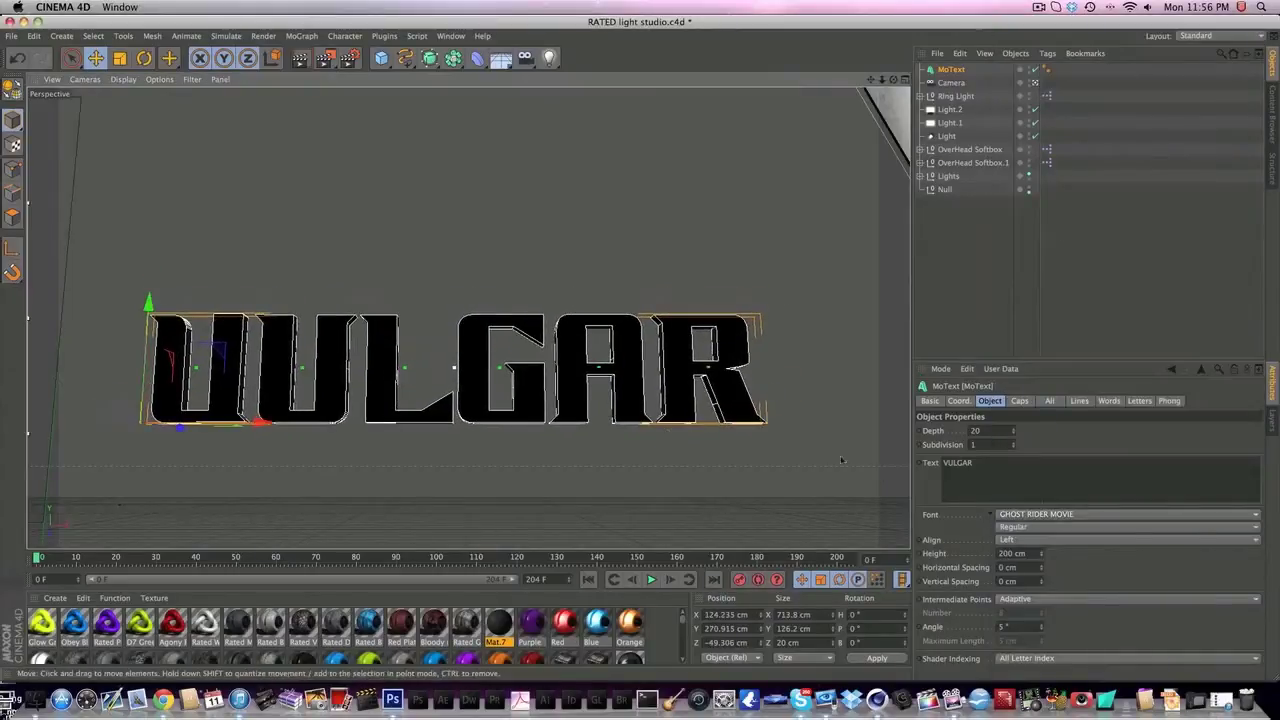
- Try the DeadSpaceTitleFont font on the VULGAR text and shift the text so the whole word fits the view
{"action": "left_click", "coordinate": [1090, 514]}
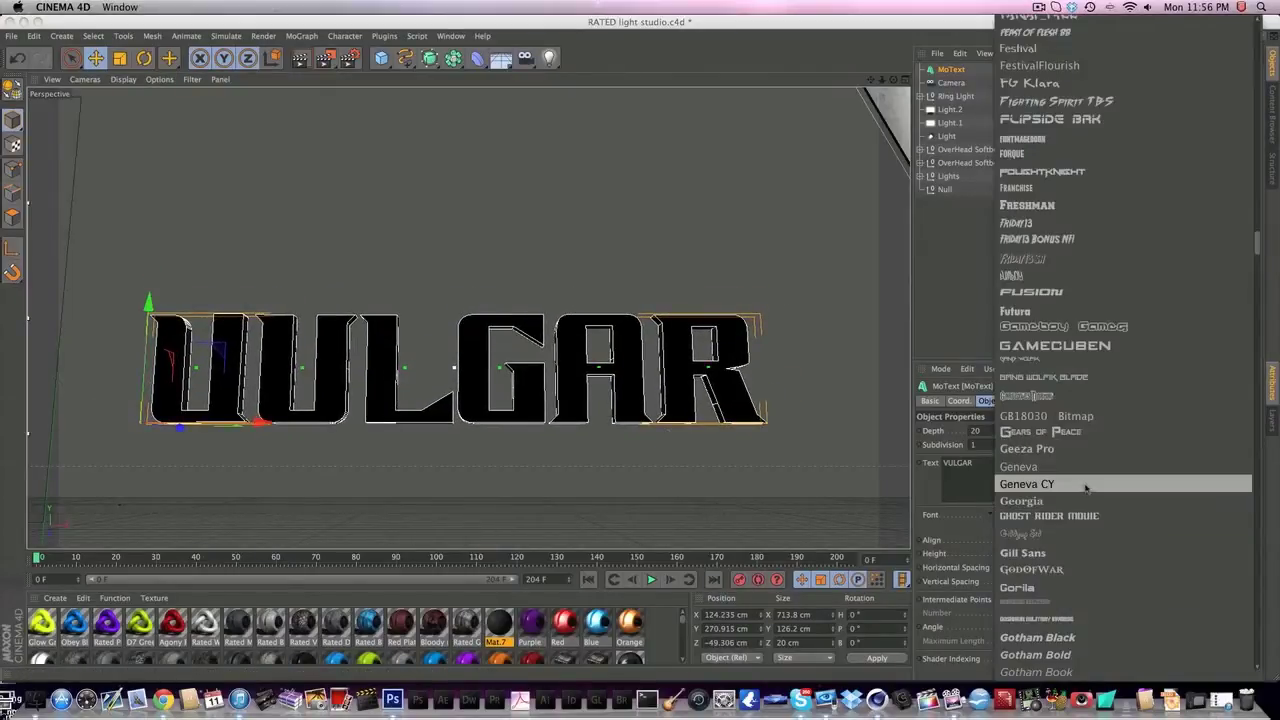
{"action": "scroll", "coordinate": [1088, 488], "scroll_direction": "up", "scroll_amount": 8}
{"action": "left_click", "coordinate": [1051, 241]}
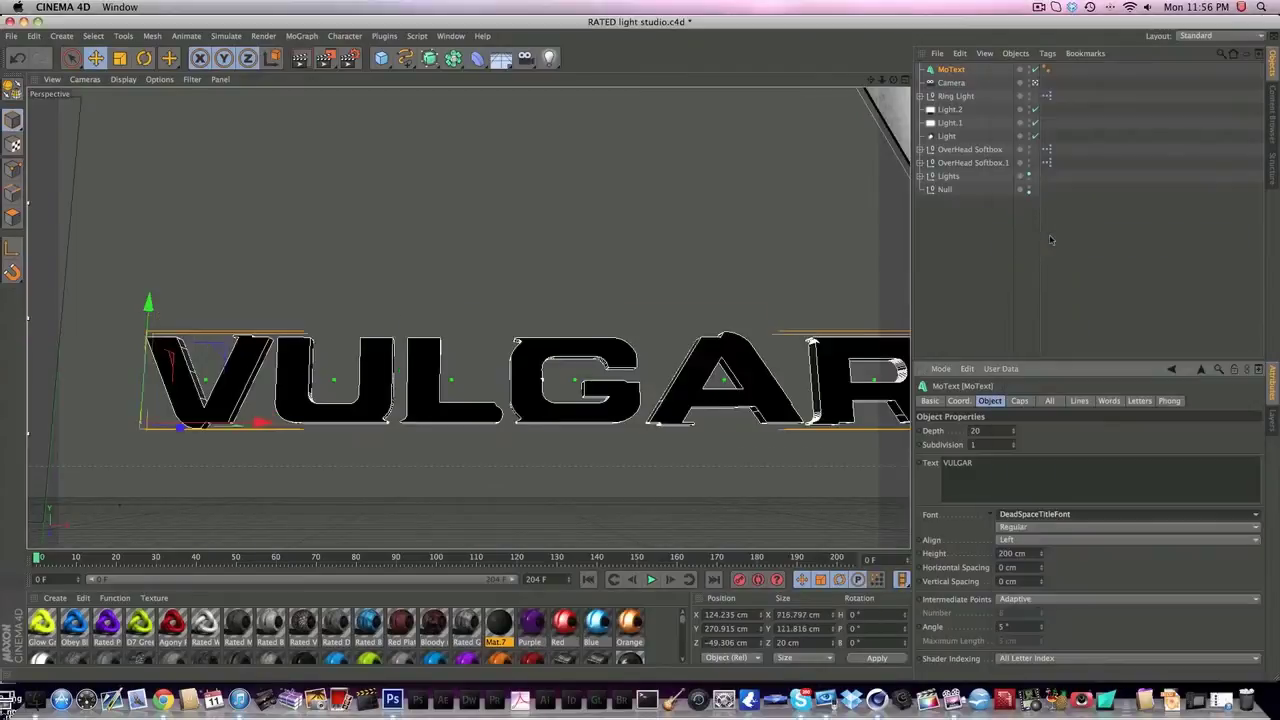
{"action": "left_click_drag", "start_coordinate": [790, 385], "coordinate": [721, 389]}
- Browse the installed fonts and try Made in China on the VULGAR text
{"action": "left_click", "coordinate": [1009, 521]}
{"action": "scroll", "coordinate": [1010, 521], "scroll_direction": "up", "scroll_amount": 10}
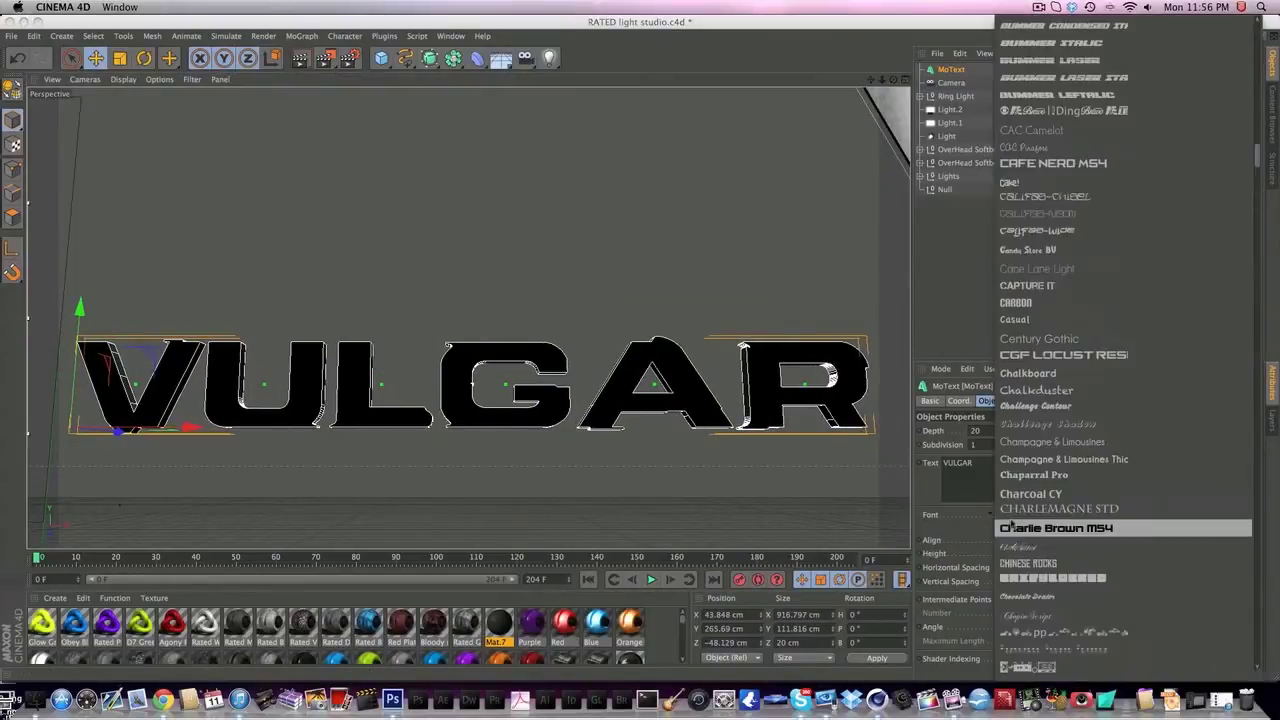
{"action": "scroll", "coordinate": [1026, 440], "scroll_direction": "up", "scroll_amount": 10}
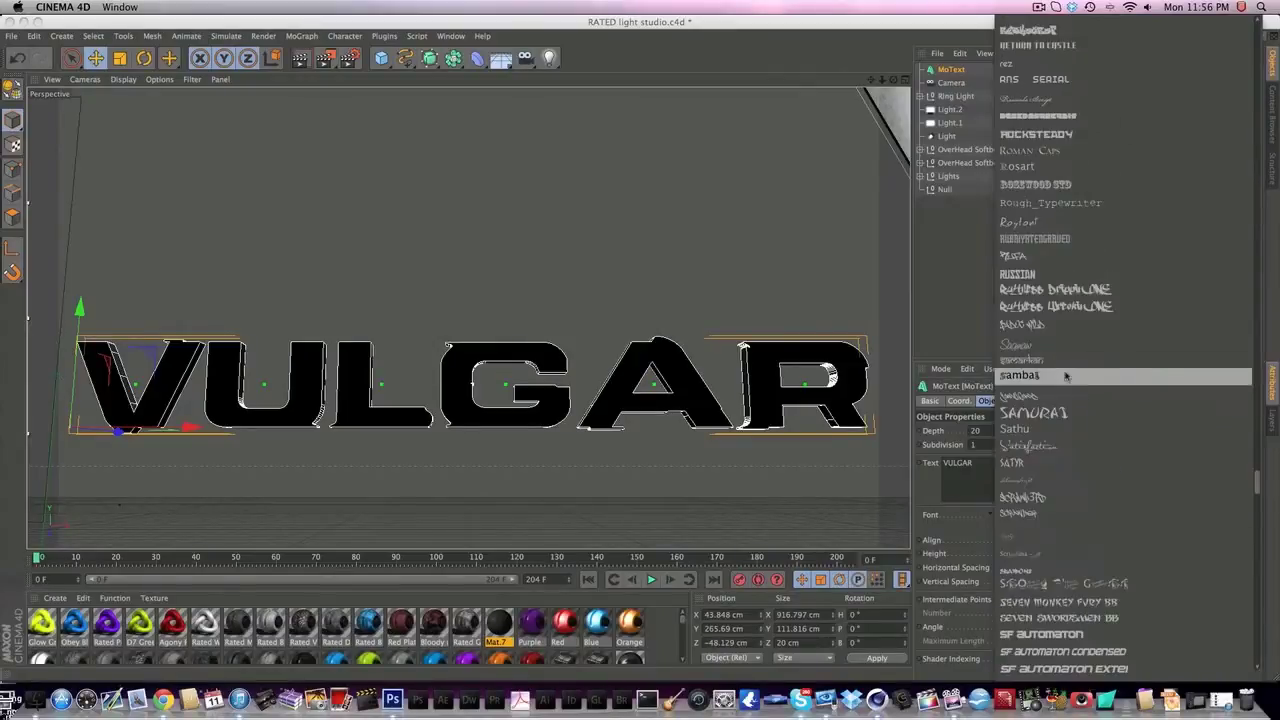
{"action": "scroll", "coordinate": [1062, 448], "scroll_direction": "down", "scroll_amount": 20}
{"action": "scroll", "coordinate": [1058, 448], "scroll_direction": "down", "scroll_amount": 5}
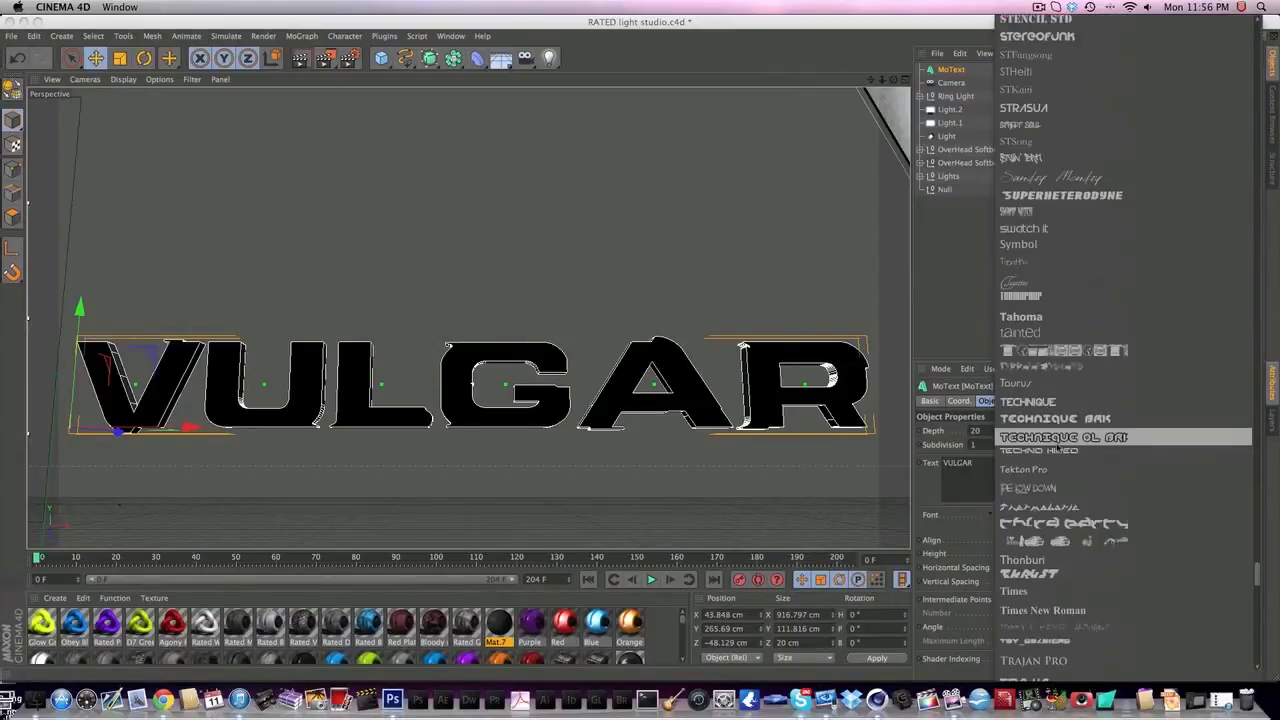
{"action": "scroll", "coordinate": [1058, 448], "scroll_direction": "up", "scroll_amount": 20}
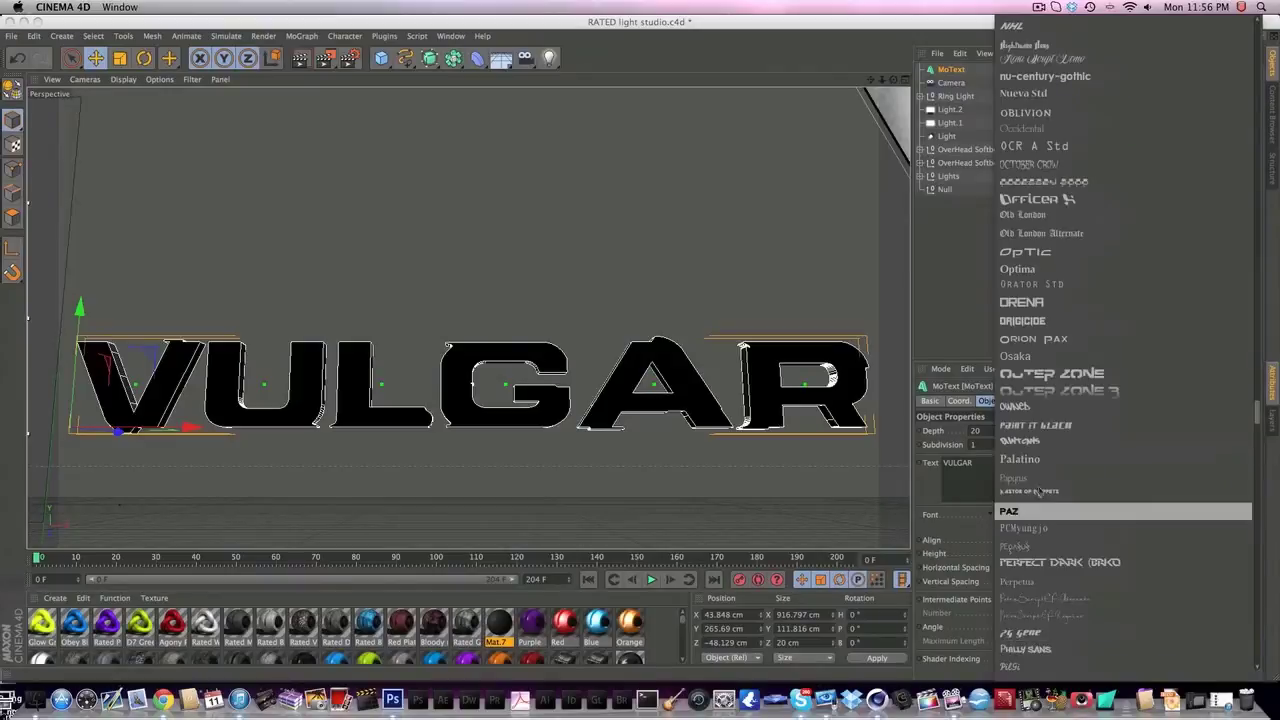
{"action": "scroll", "coordinate": [1057, 447], "scroll_direction": "up", "scroll_amount": 15}
{"action": "left_click", "coordinate": [1055, 374]}
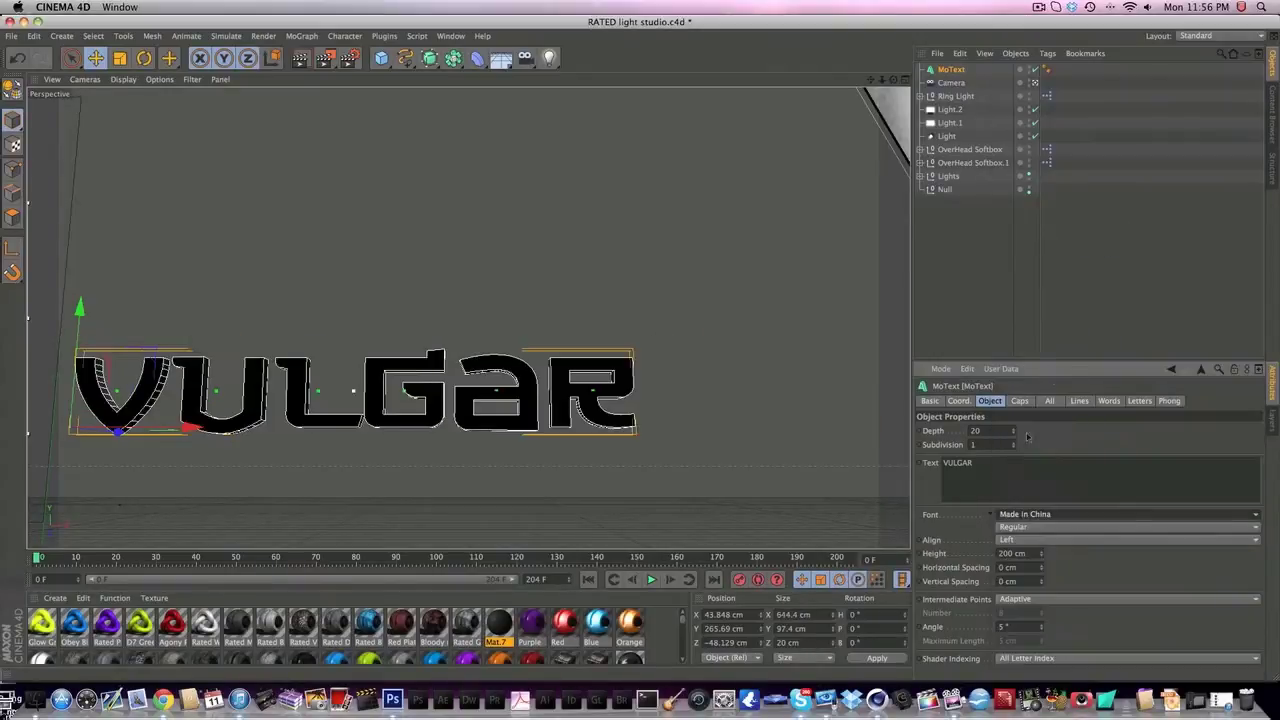
- Set the VULGAR text's font to Honest John's
{"action": "left_click", "coordinate": [1012, 515]}
{"action": "scroll", "coordinate": [1022, 513], "scroll_direction": "up", "scroll_amount": 8}
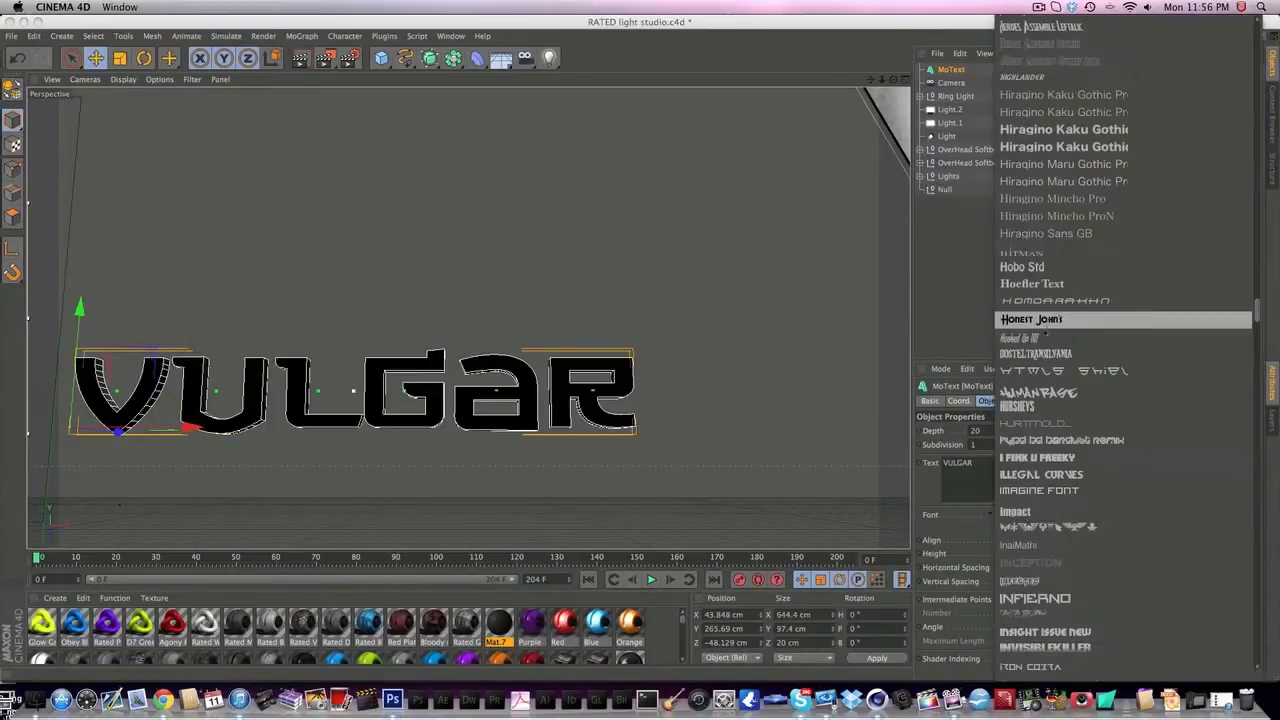
{"action": "left_click", "coordinate": [1031, 319]}
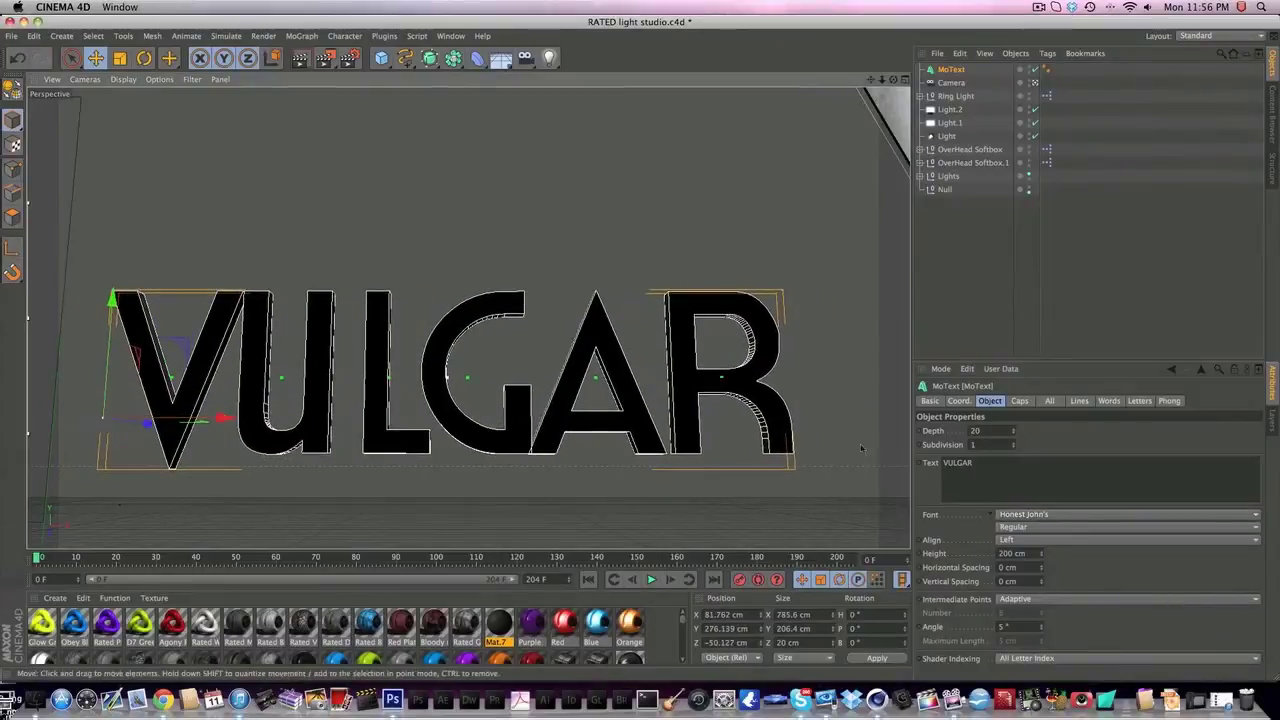
- Try the Hawkmoon and Distortion Of The Brain And Mind fonts on the VULGAR text, shifting the word towards the middle
{"action": "left_click", "coordinate": [1004, 516]}
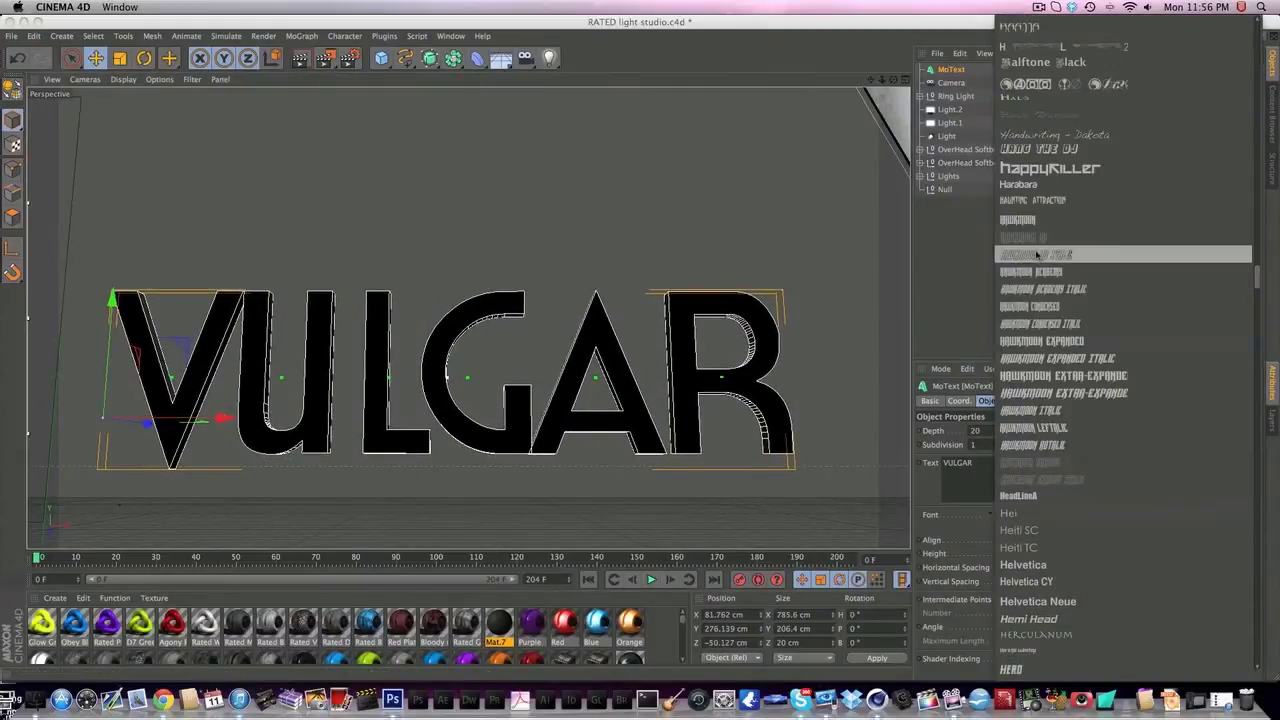
{"action": "left_click", "coordinate": [1018, 219]}
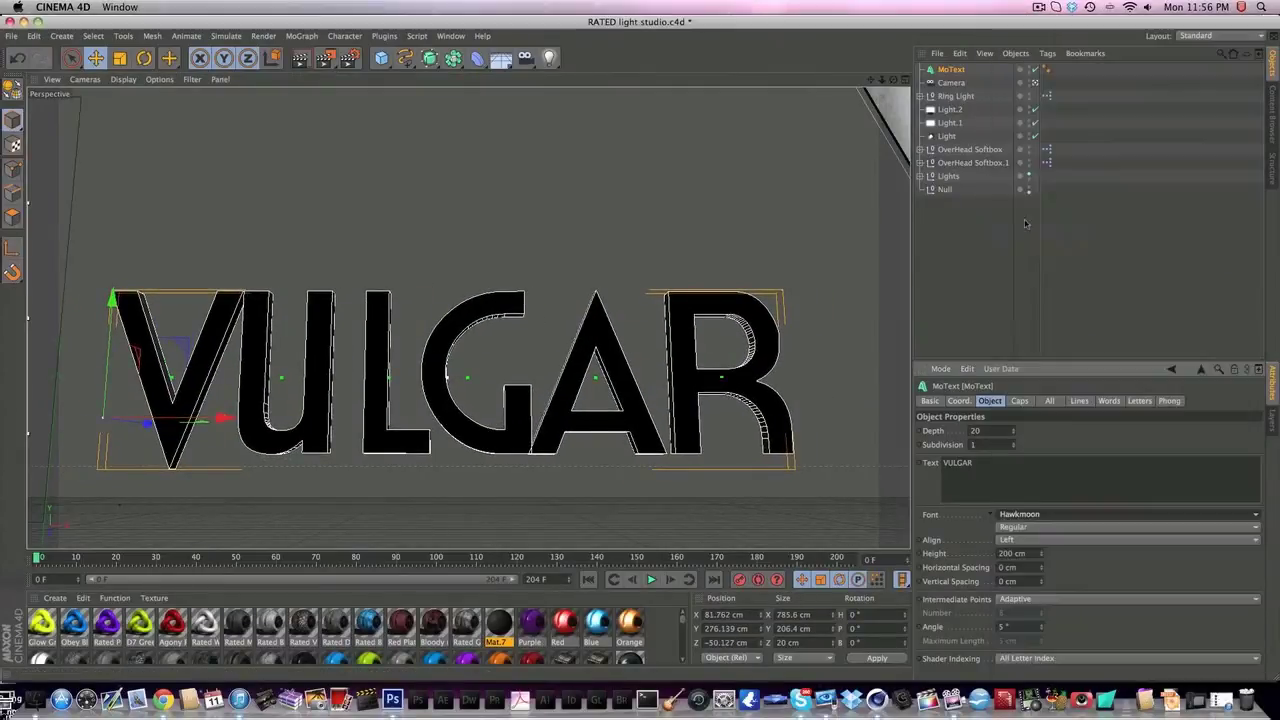
{"action": "left_click", "coordinate": [1052, 516]}
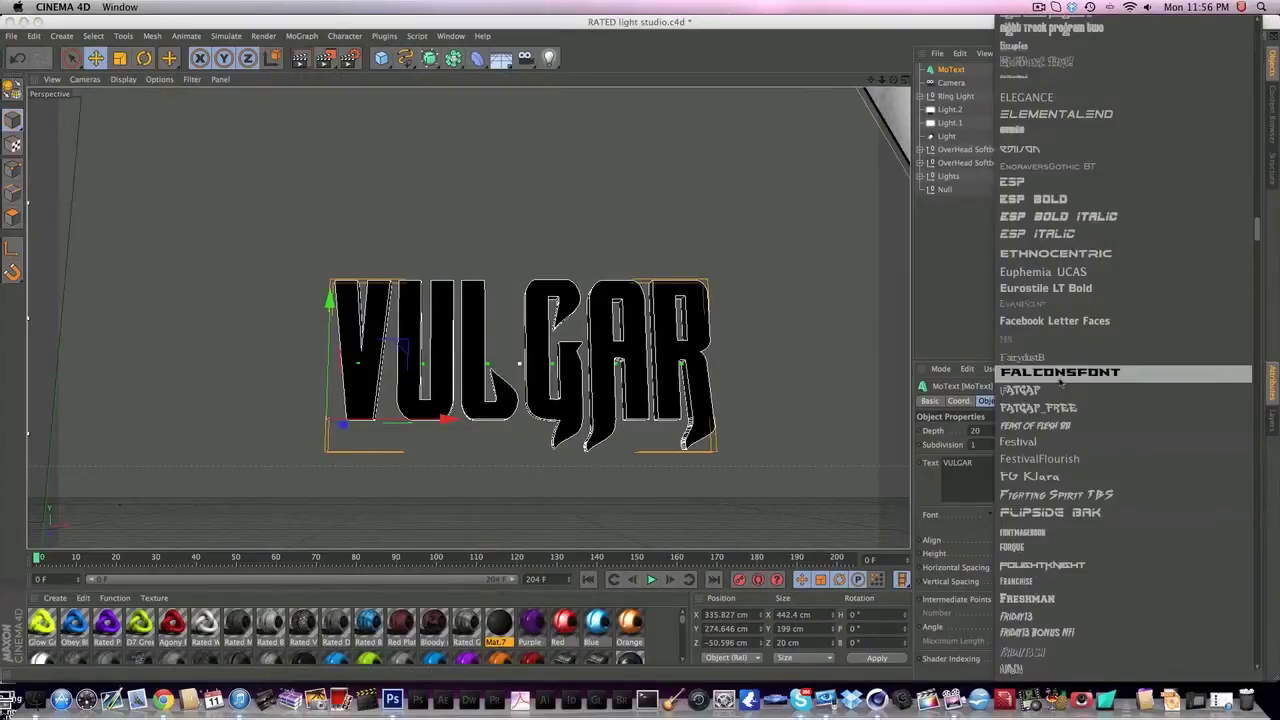
{"action": "scroll", "coordinate": [1045, 325], "scroll_direction": "up", "scroll_amount": 5}
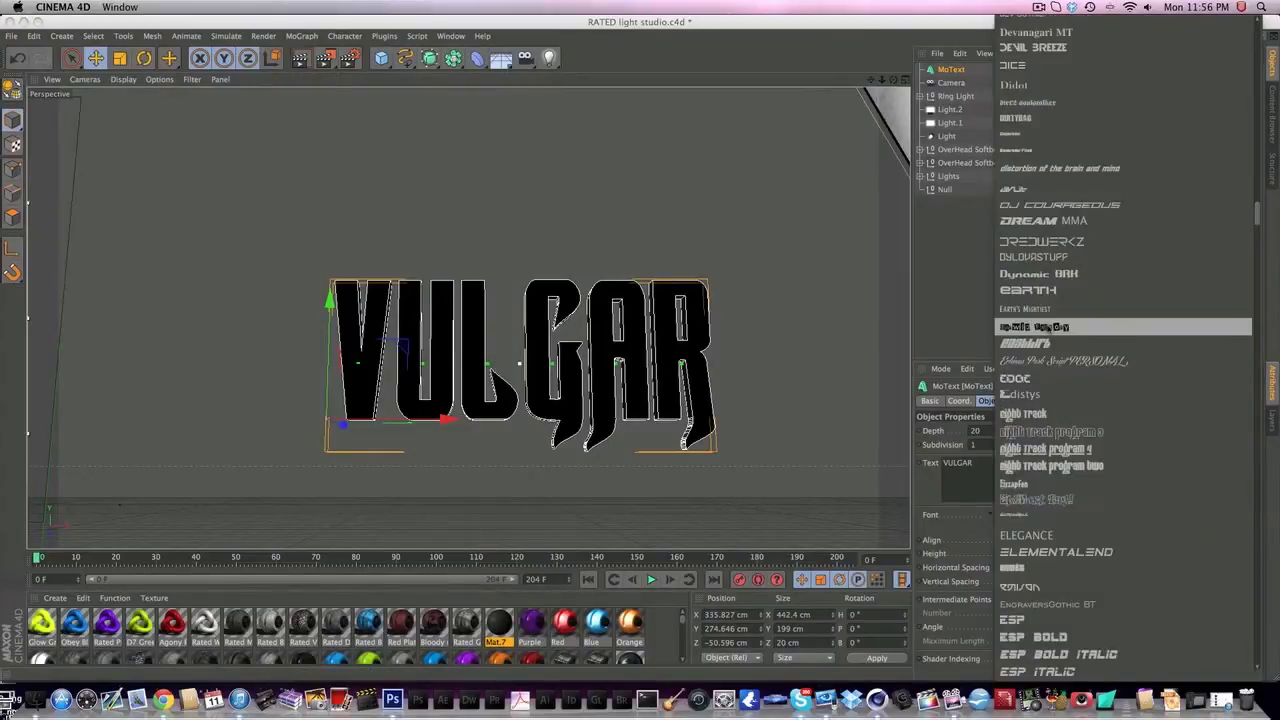
{"action": "left_click", "coordinate": [1065, 169]}
{"action": "left_click_drag", "start_coordinate": [593, 349], "coordinate": [557, 345]}
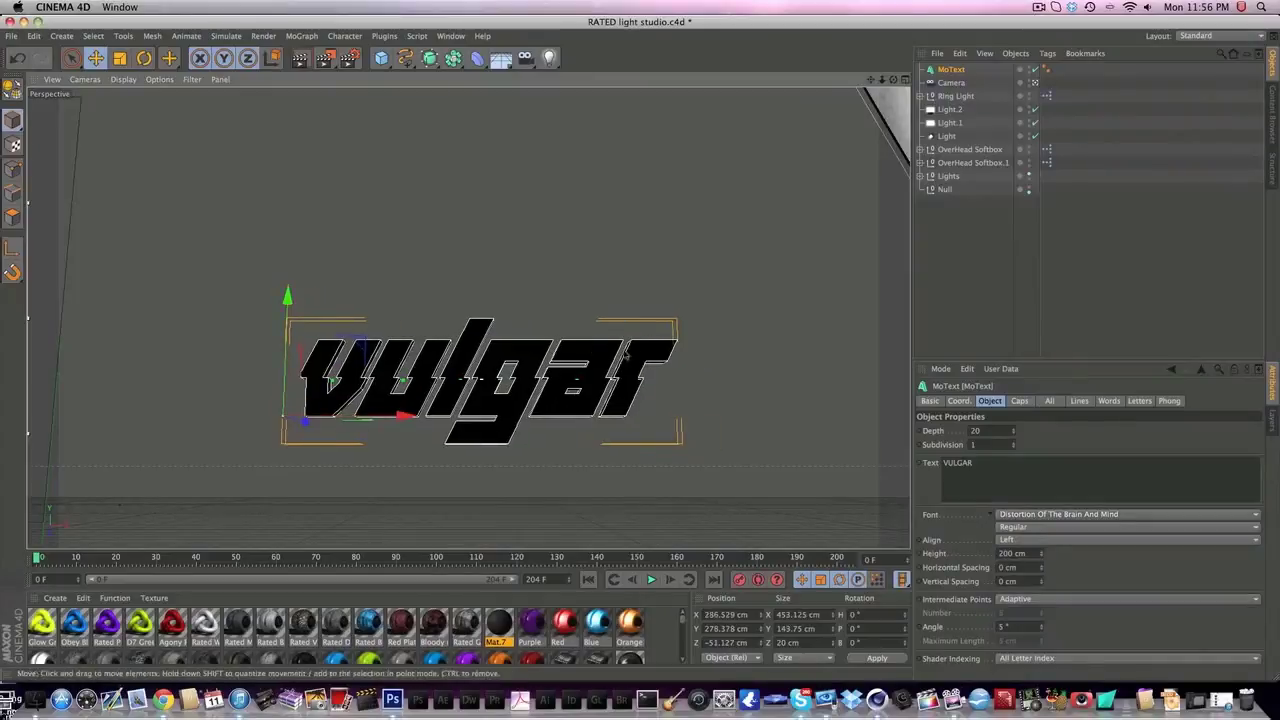
- Try the Cafe Nero M54 and AmazObitaemOstrovFine fonts on the VULGAR text and reposition the word in the view
{"action": "left_click", "coordinate": [1052, 514]}
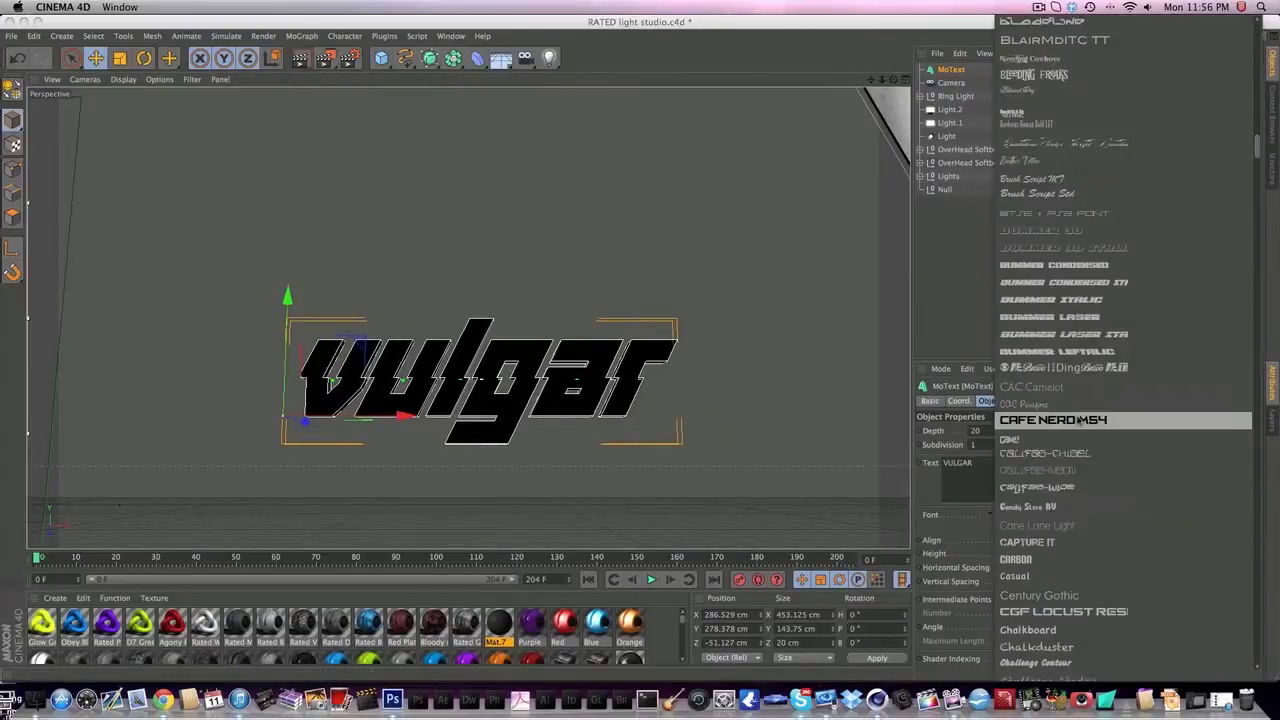
{"action": "left_click", "coordinate": [1075, 419]}
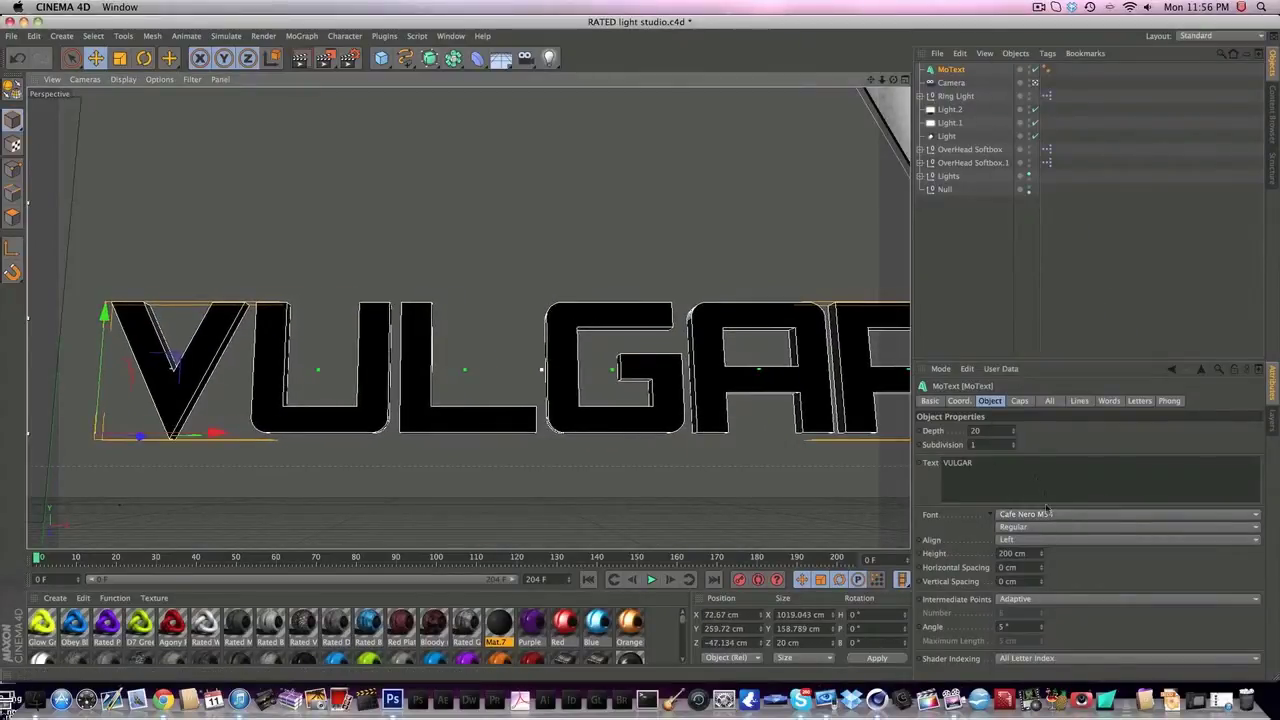
{"action": "left_click", "coordinate": [1050, 514]}
{"action": "scroll", "coordinate": [1060, 380], "scroll_direction": "up", "scroll_amount": 5}
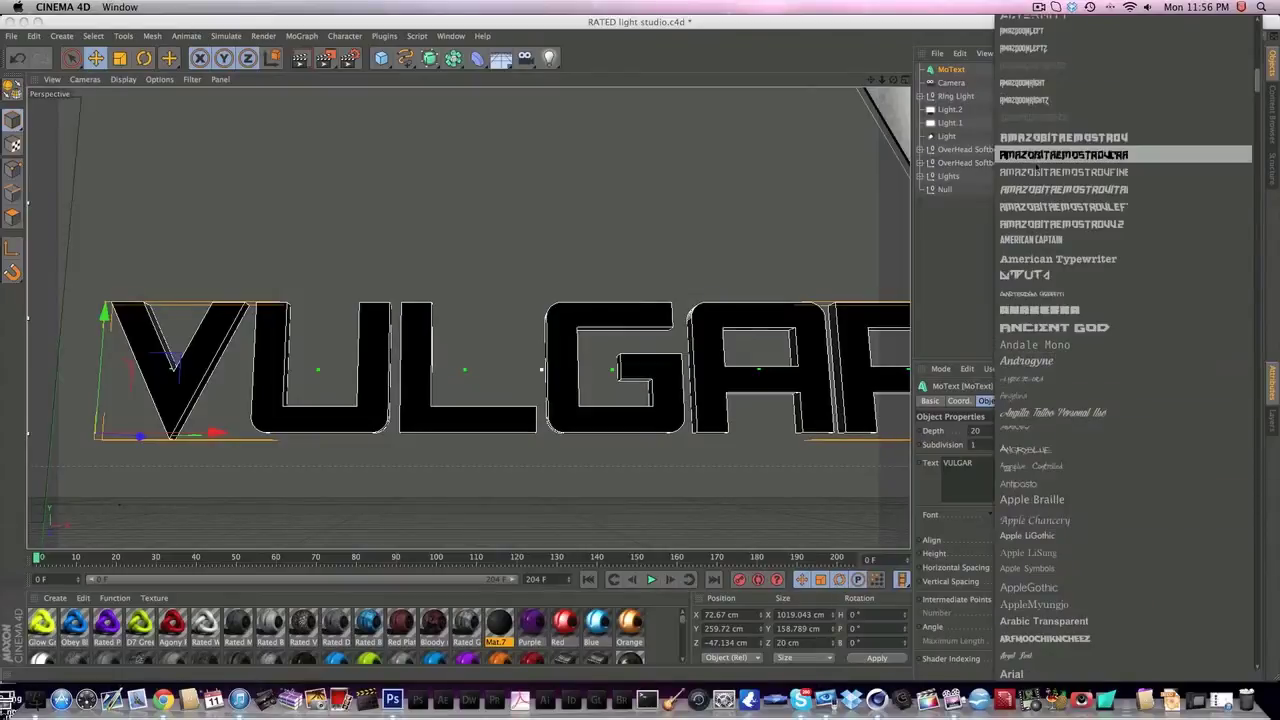
{"action": "left_click", "coordinate": [1063, 171]}
{"action": "left_click_drag", "start_coordinate": [591, 343], "coordinate": [611, 355]}
{"action": "double_click", "coordinate": [988, 431]}
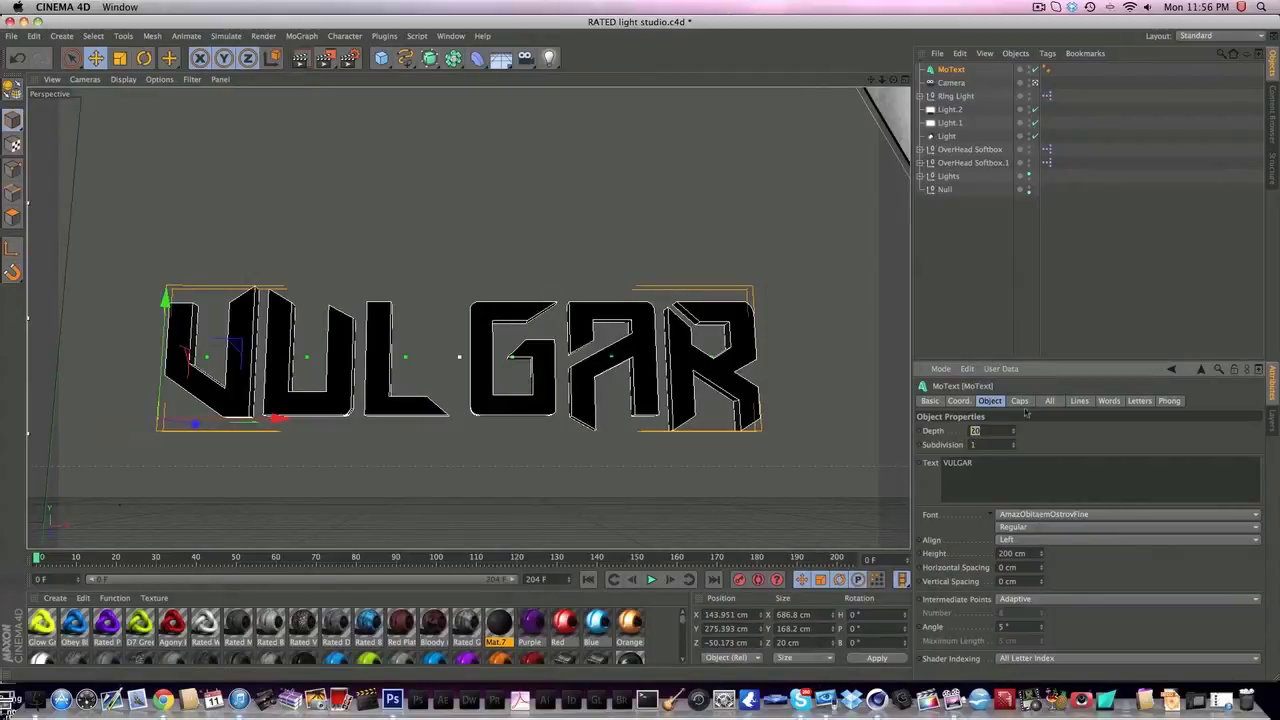
{"action": "left_click_drag", "start_coordinate": [568, 381], "coordinate": [569, 389]}
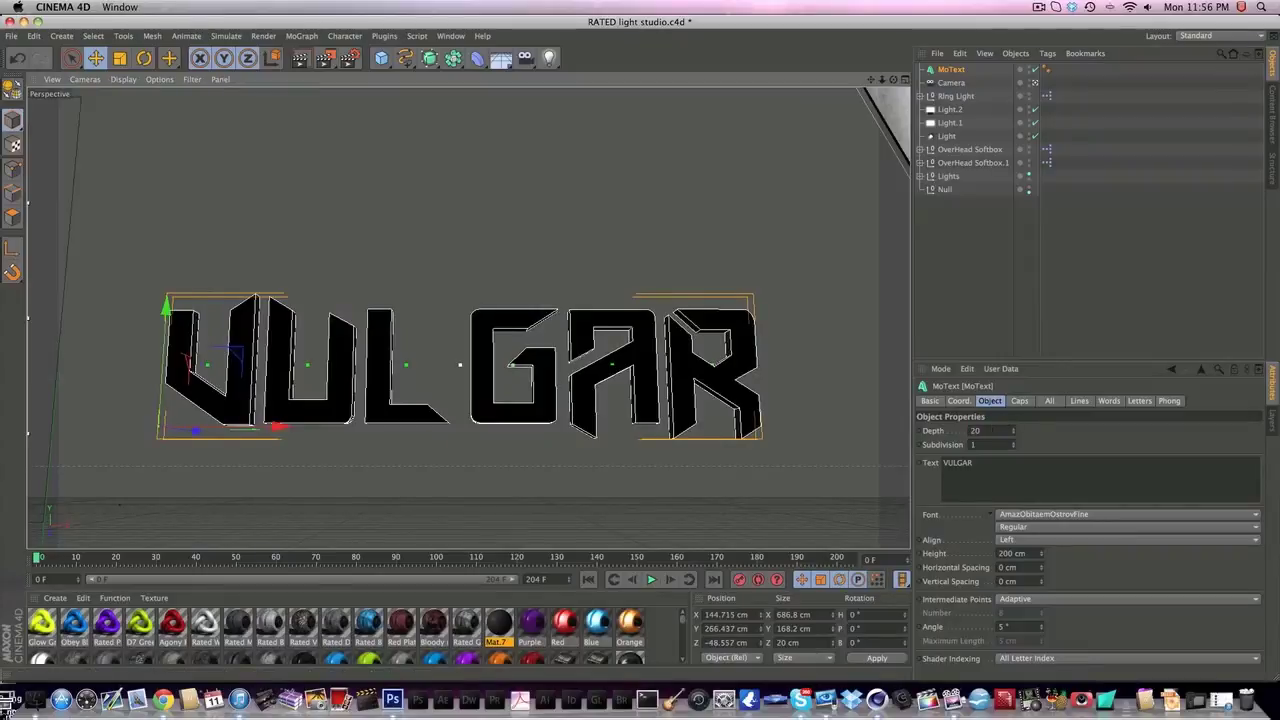
- Try a depth of 300 on the VULGAR text and nudge the text slightly
{"action": "double_click", "coordinate": [982, 431]}
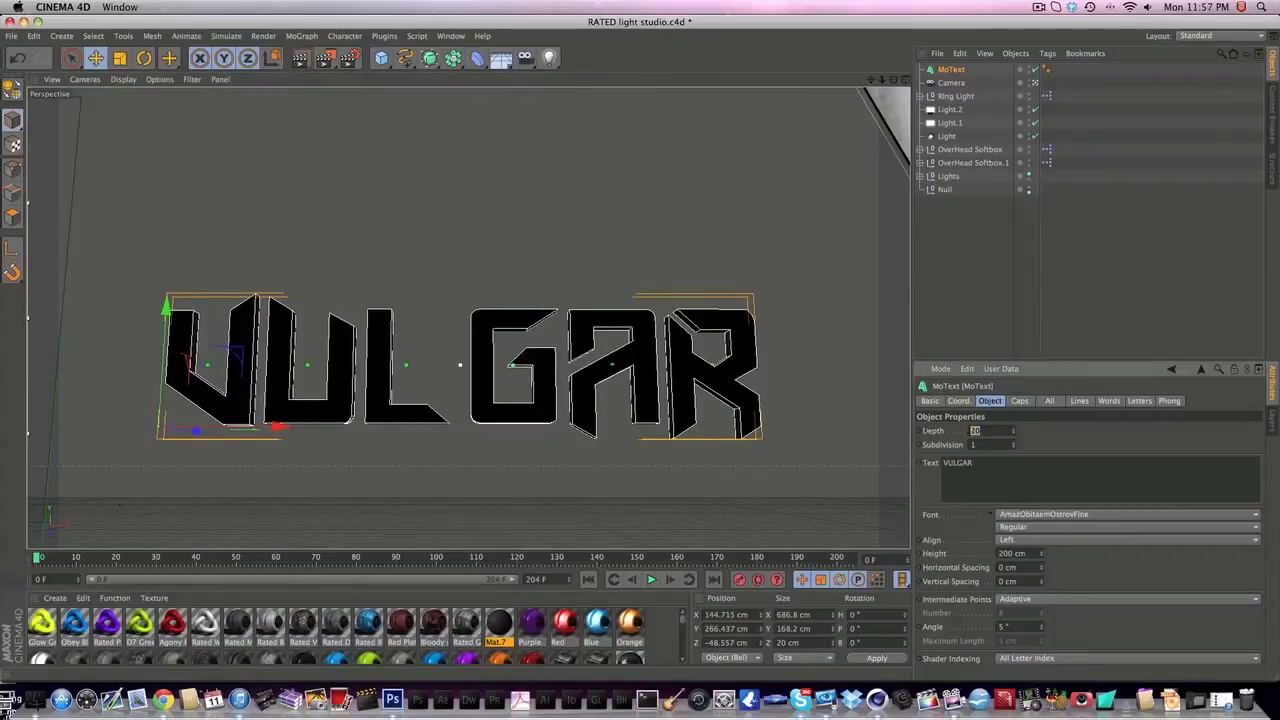
{"action": "type", "text": "300"}
{"action": "key", "text": "Return"}
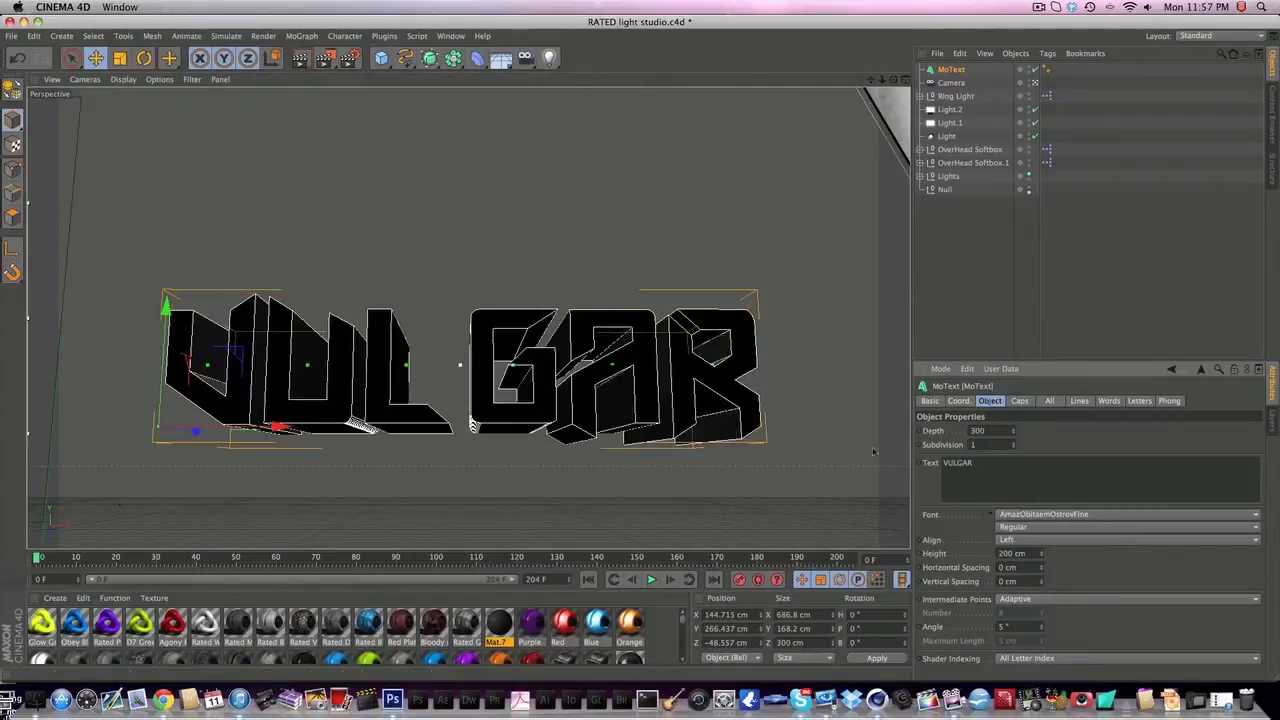
{"action": "left_click_drag", "start_coordinate": [472, 426], "coordinate": [468, 424]}
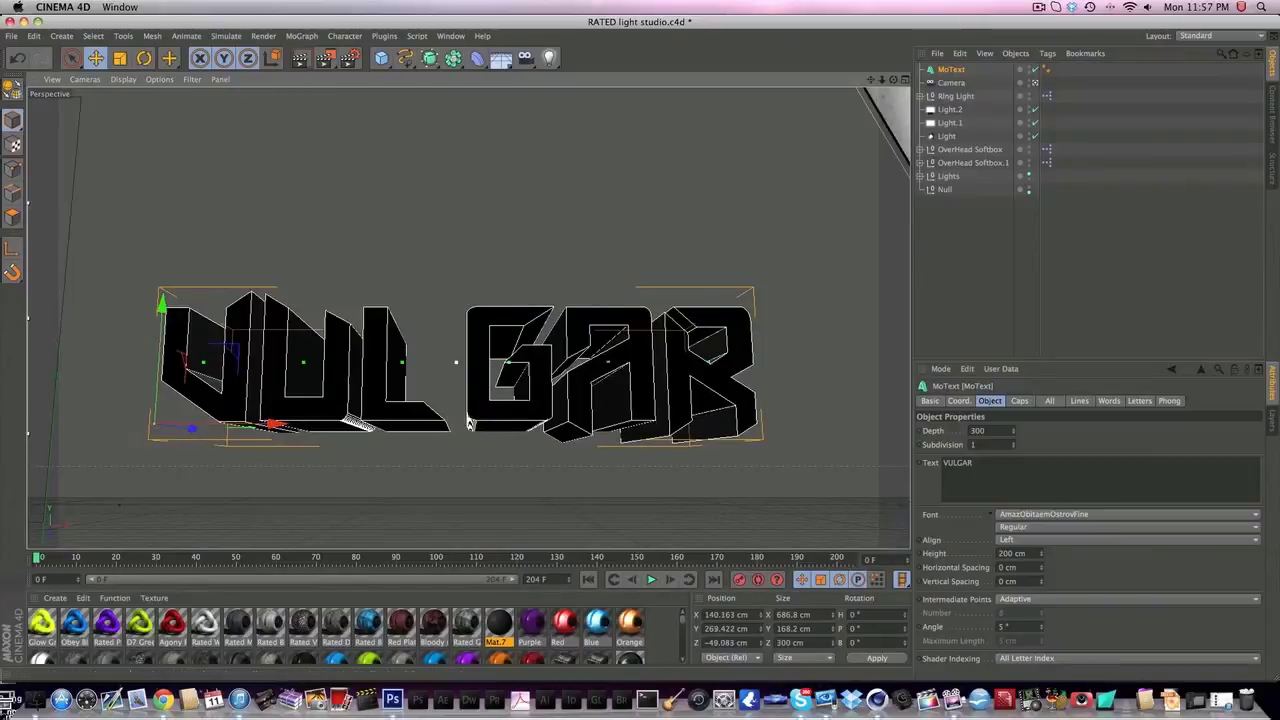
- Set the VULGAR text's depth to 200
{"action": "double_click", "coordinate": [980, 431]}
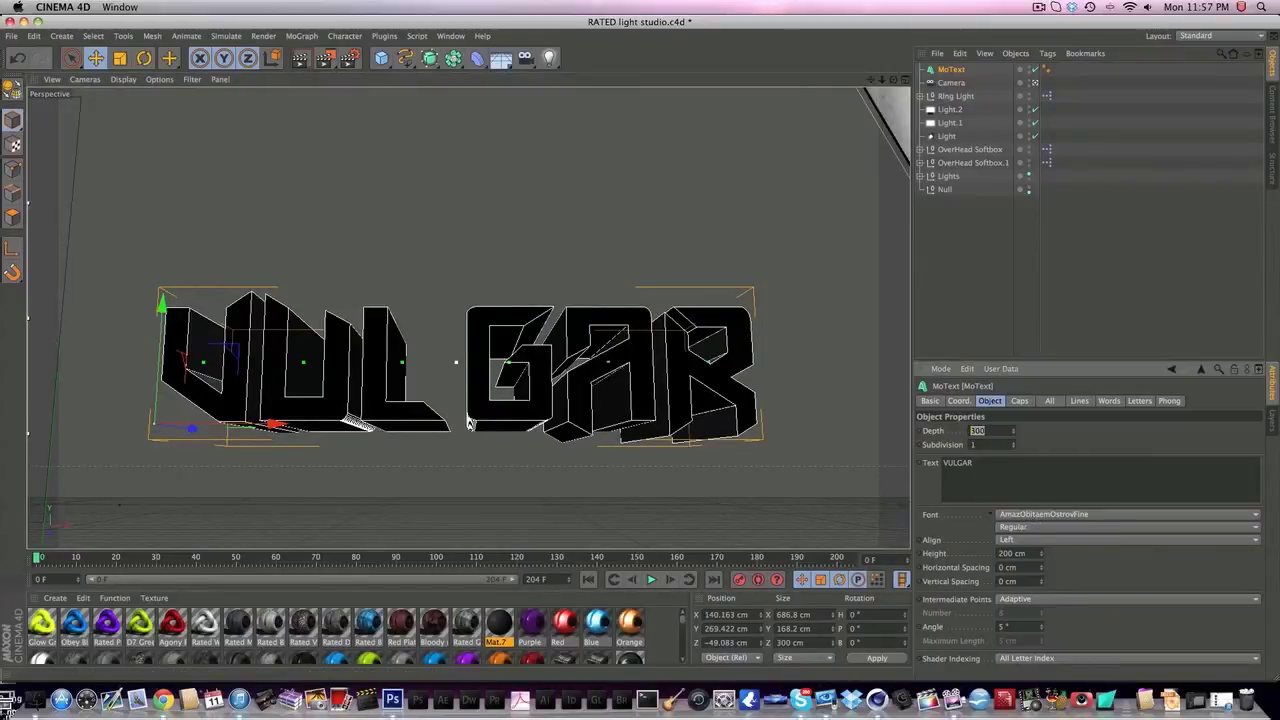
{"action": "type", "text": "2"}
{"action": "key", "text": "Return"}
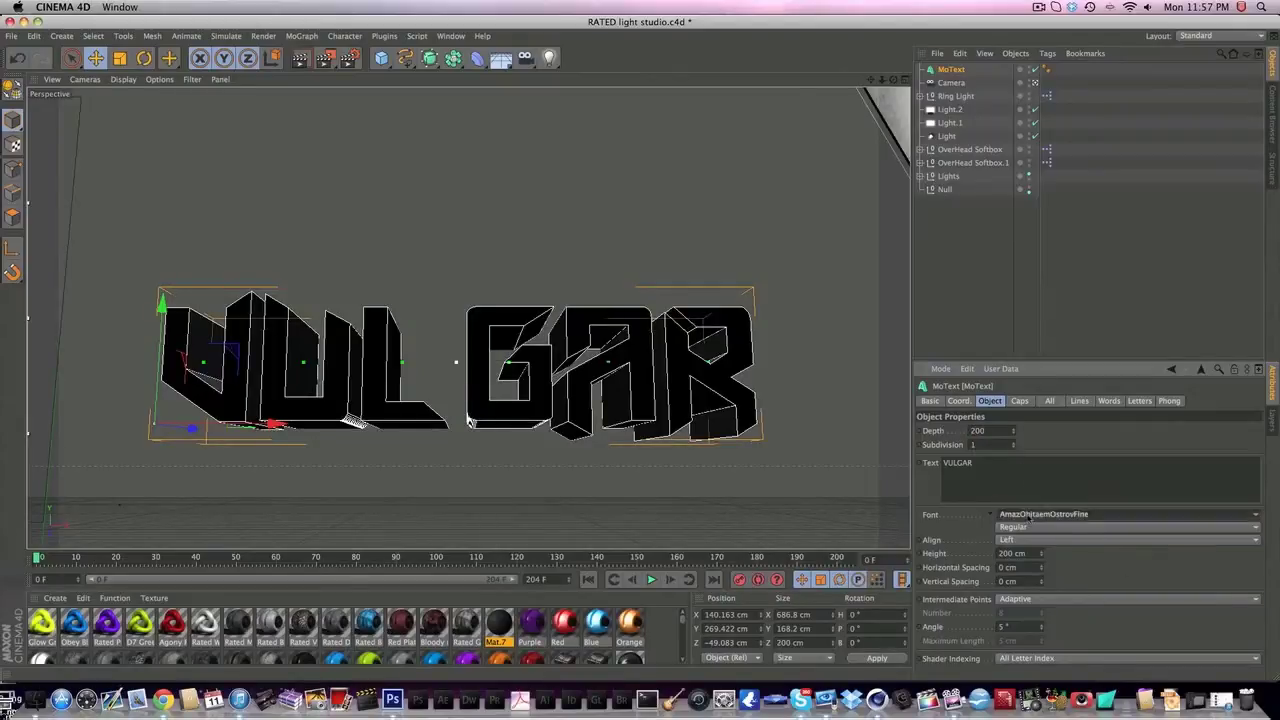
- Try the Agency FB font on the extruded VULGAR text
{"action": "left_click", "coordinate": [1030, 516]}
{"action": "scroll", "coordinate": [1045, 565], "scroll_direction": "up", "scroll_amount": 10}
{"action": "left_click", "coordinate": [1040, 580]}
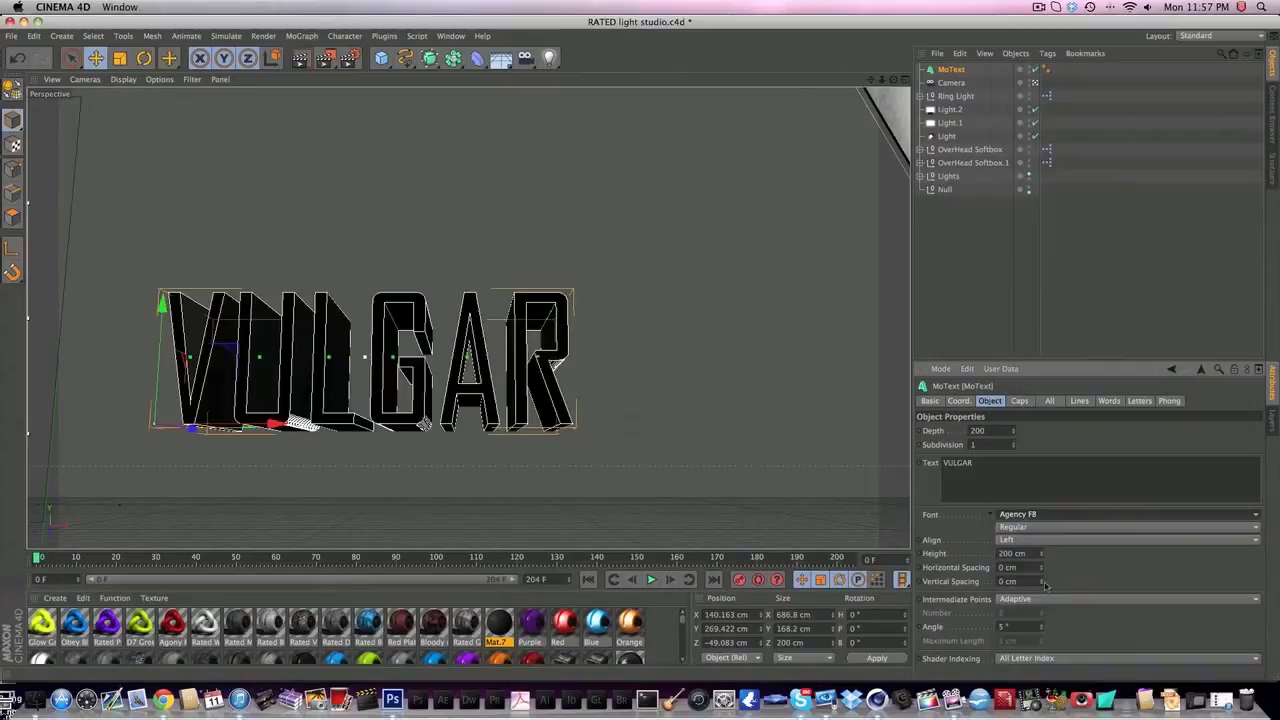
- Set the VULGAR text's font to BatmanForeverAlternate
{"action": "left_click", "coordinate": [1040, 516]}
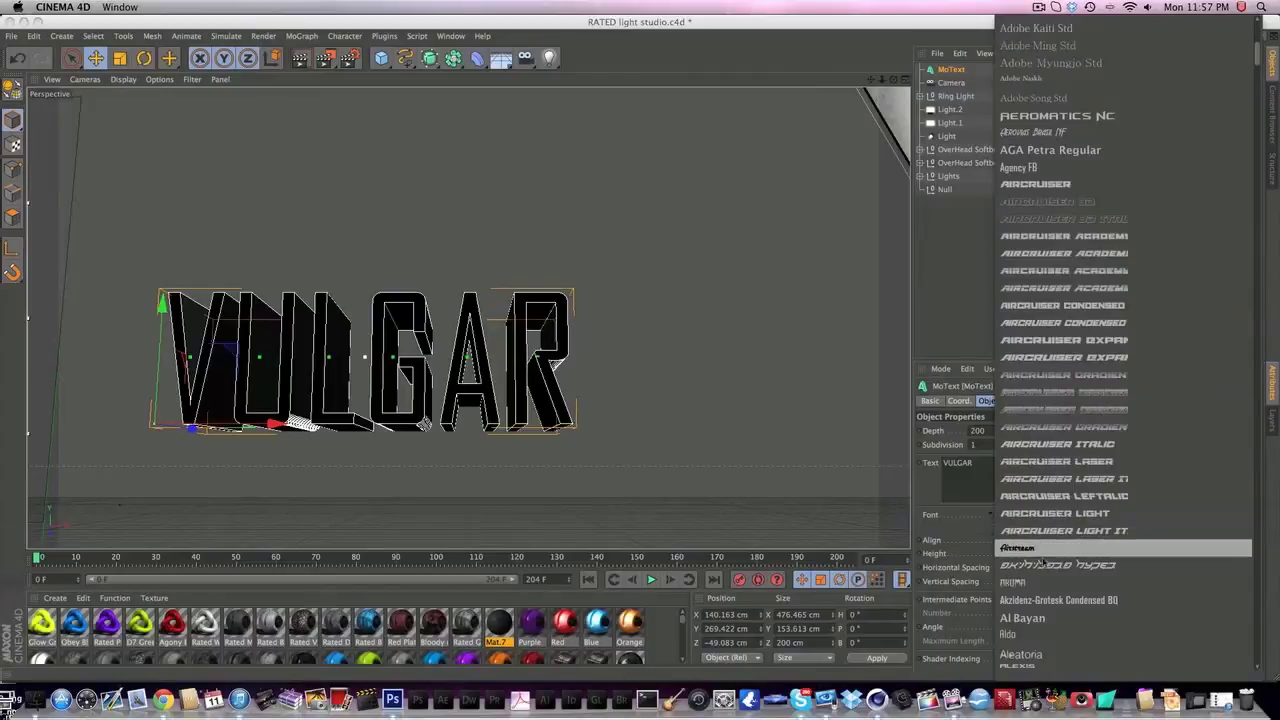
{"action": "scroll", "coordinate": [1043, 560], "scroll_direction": "down", "scroll_amount": 5}
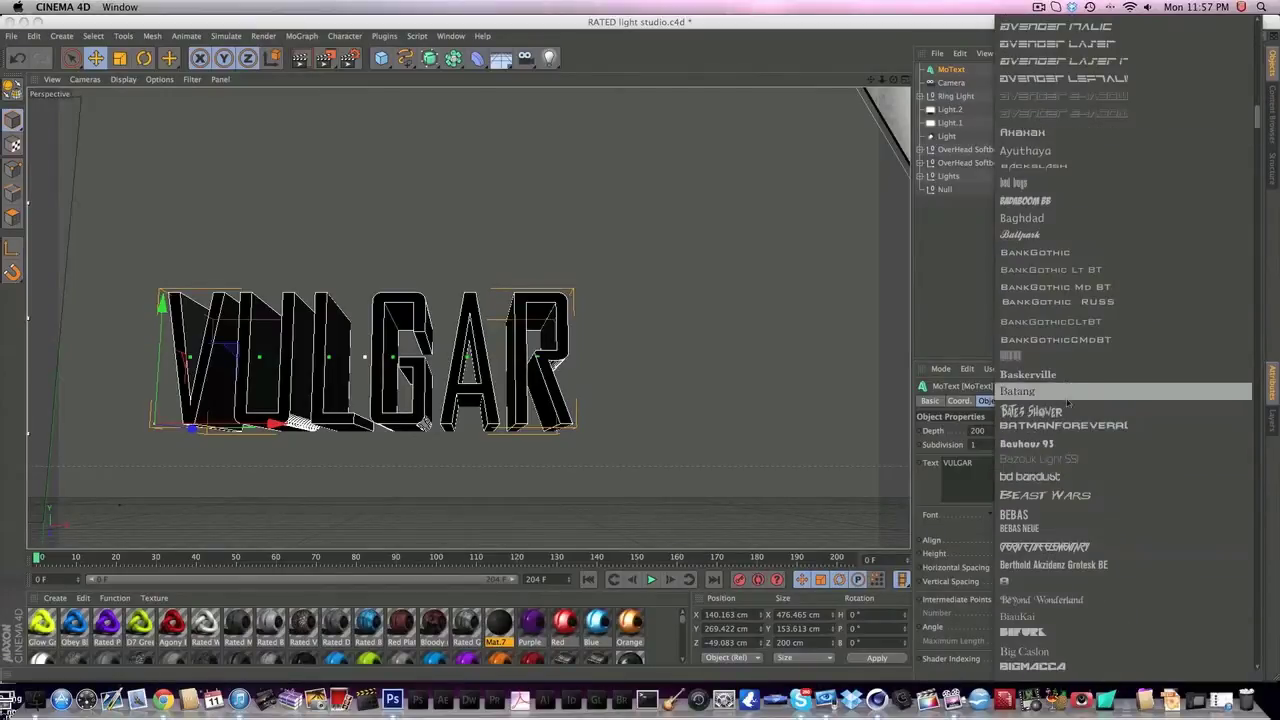
{"action": "left_click", "coordinate": [1060, 425]}
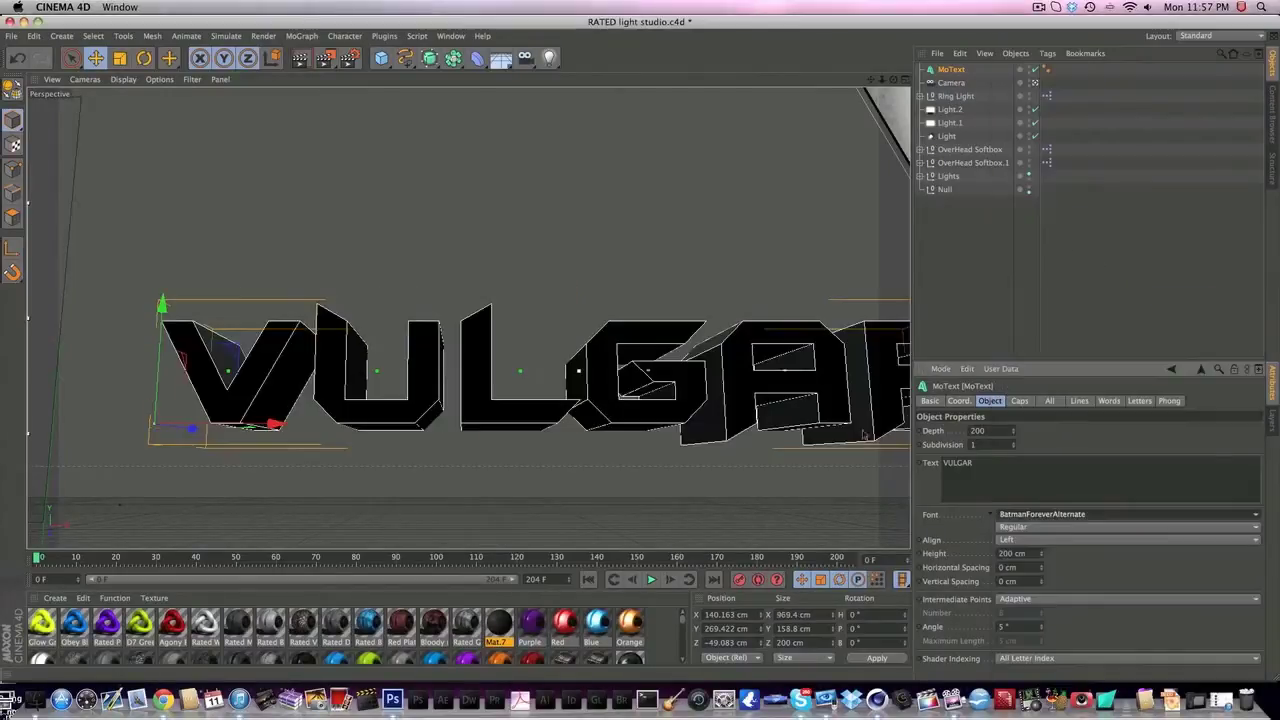
- Tighten the text's horizontal spacing to -20 cm and move the word so it sits centred in the view
{"action": "left_click", "coordinate": [1036, 517]}
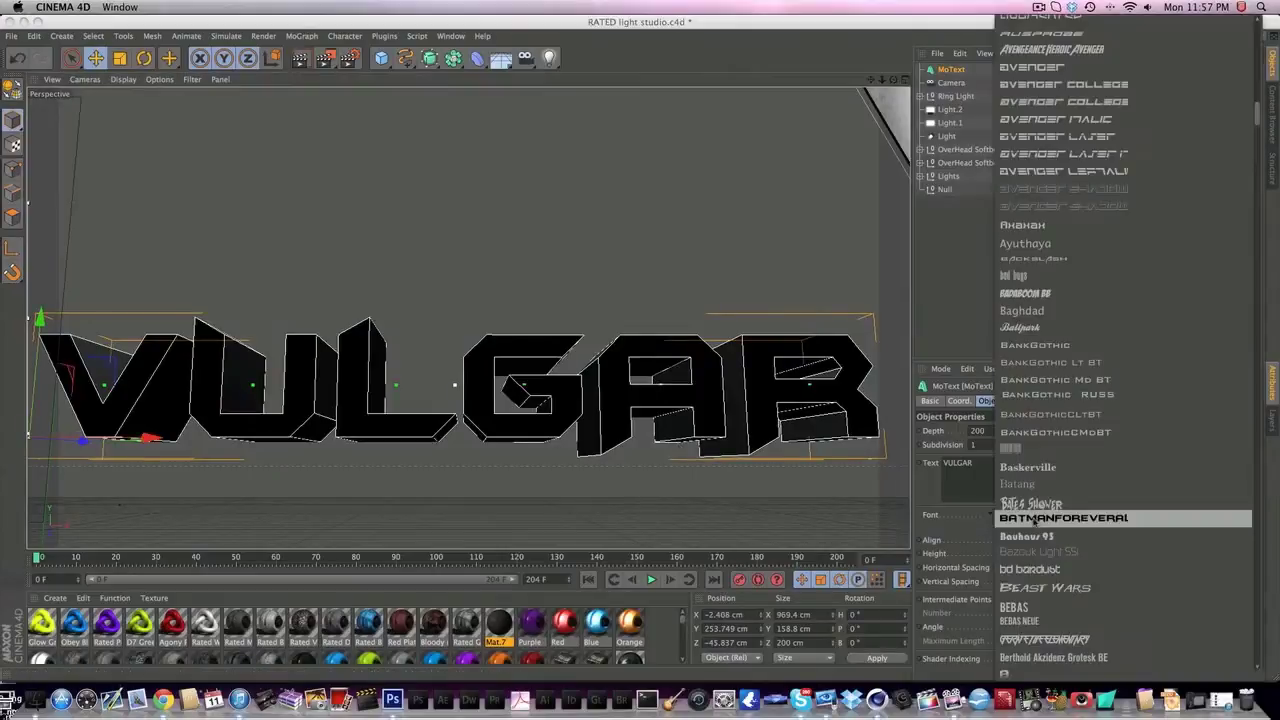
{"action": "left_click", "coordinate": [1042, 557]}
{"action": "left_click", "coordinate": [1041, 571]}
{"action": "left_click", "coordinate": [1041, 571]}
{"action": "left_click", "coordinate": [1041, 571]}
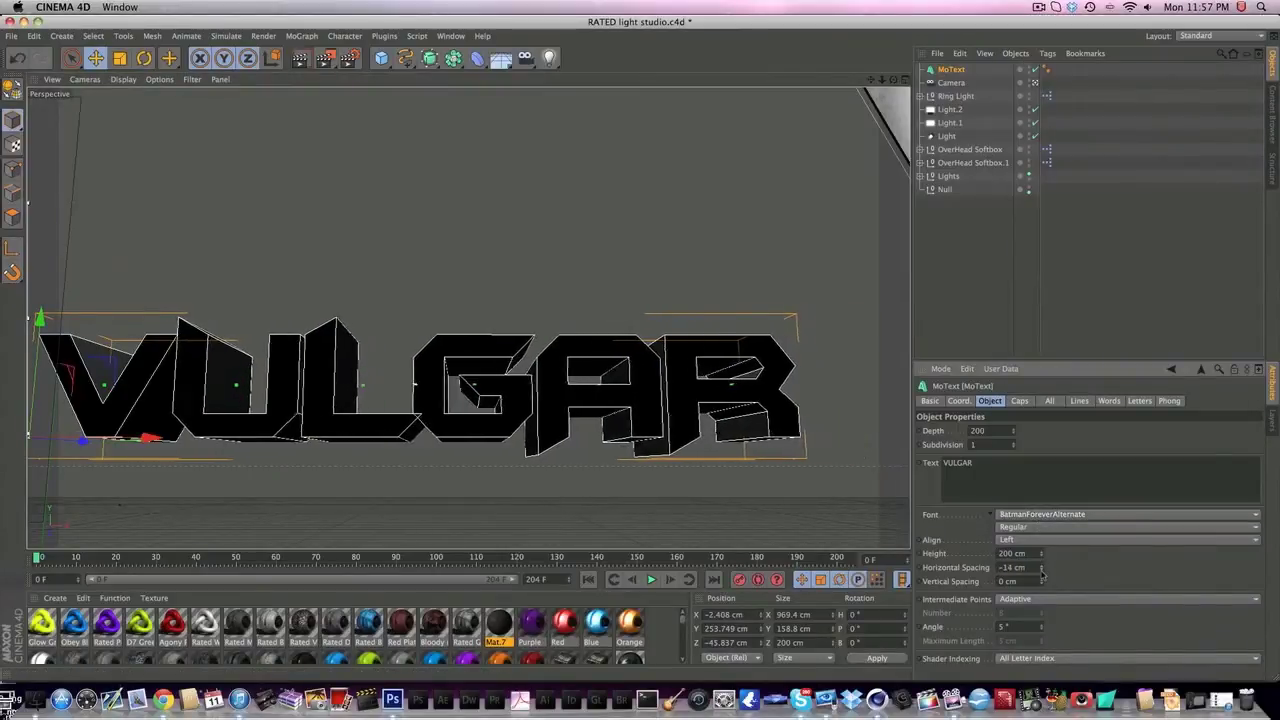
{"action": "left_click", "coordinate": [1041, 571]}
{"action": "left_click_drag", "start_coordinate": [614, 394], "coordinate": [693, 391]}
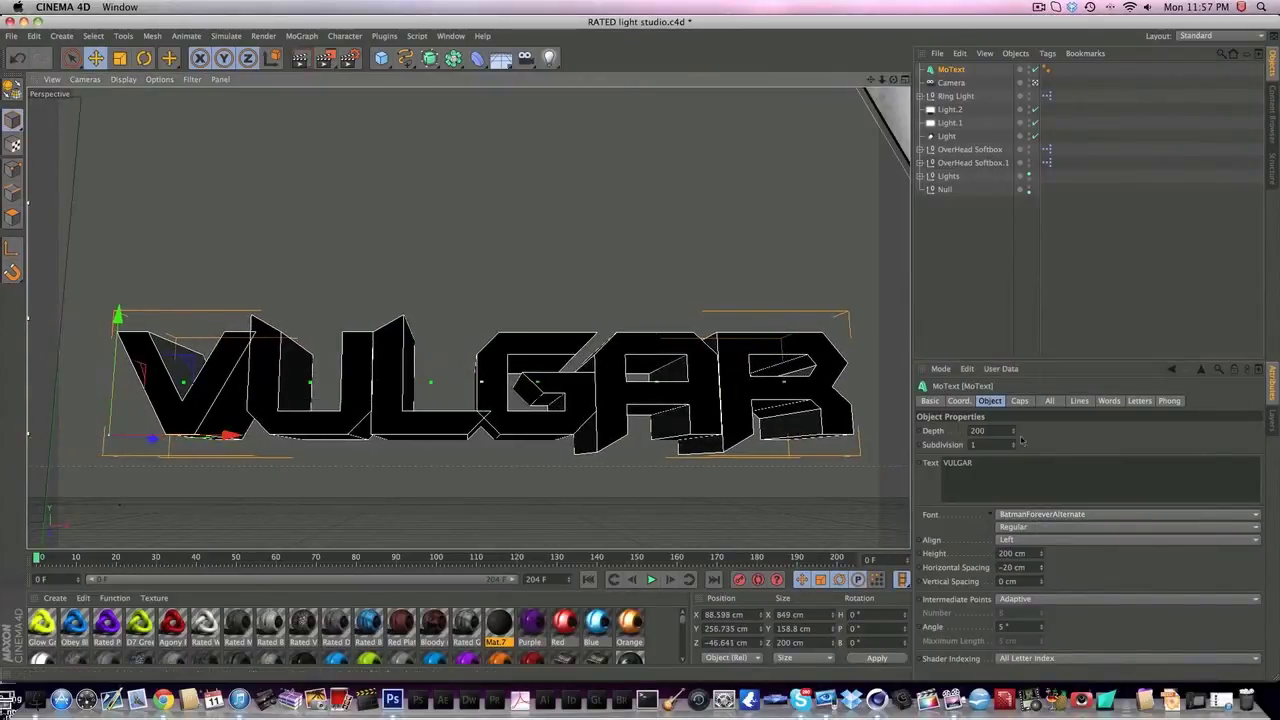
- Set both the start and end caps of the VULGAR text to Fillet Cap
{"action": "left_click", "coordinate": [1020, 401]}
{"action": "left_click", "coordinate": [1018, 429]}
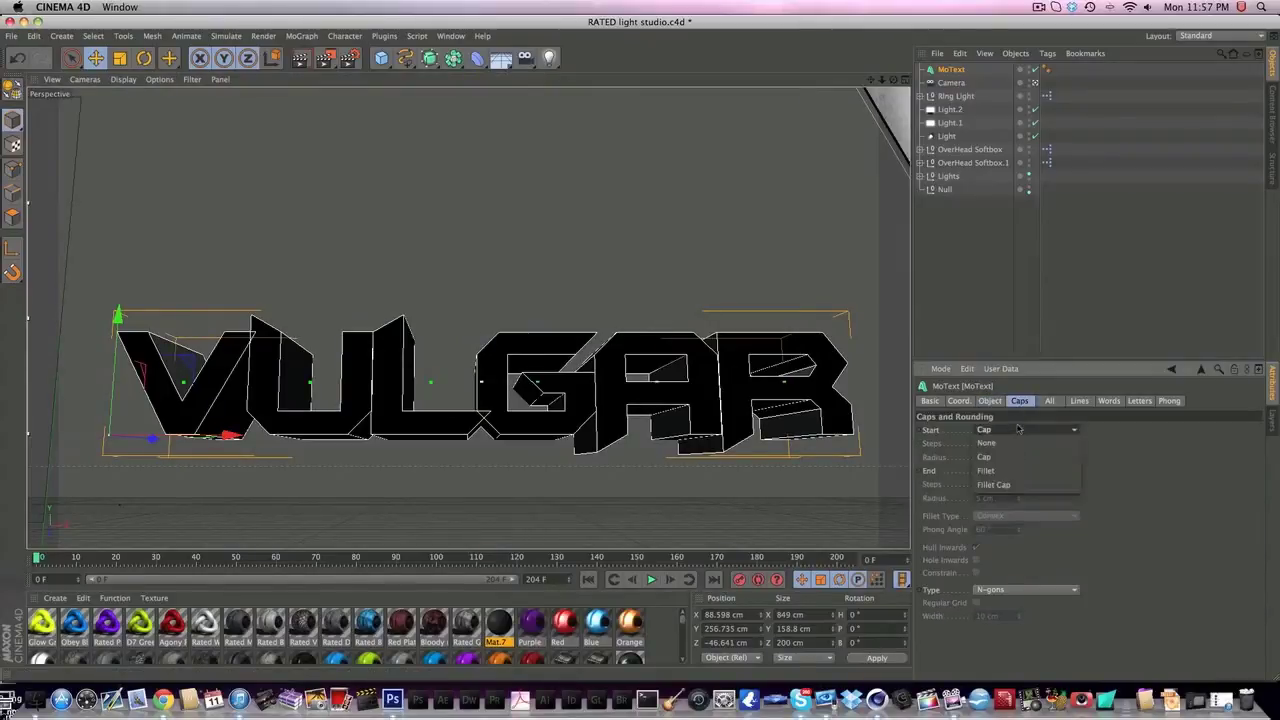
{"action": "left_click", "coordinate": [1000, 484]}
{"action": "left_click", "coordinate": [1003, 470]}
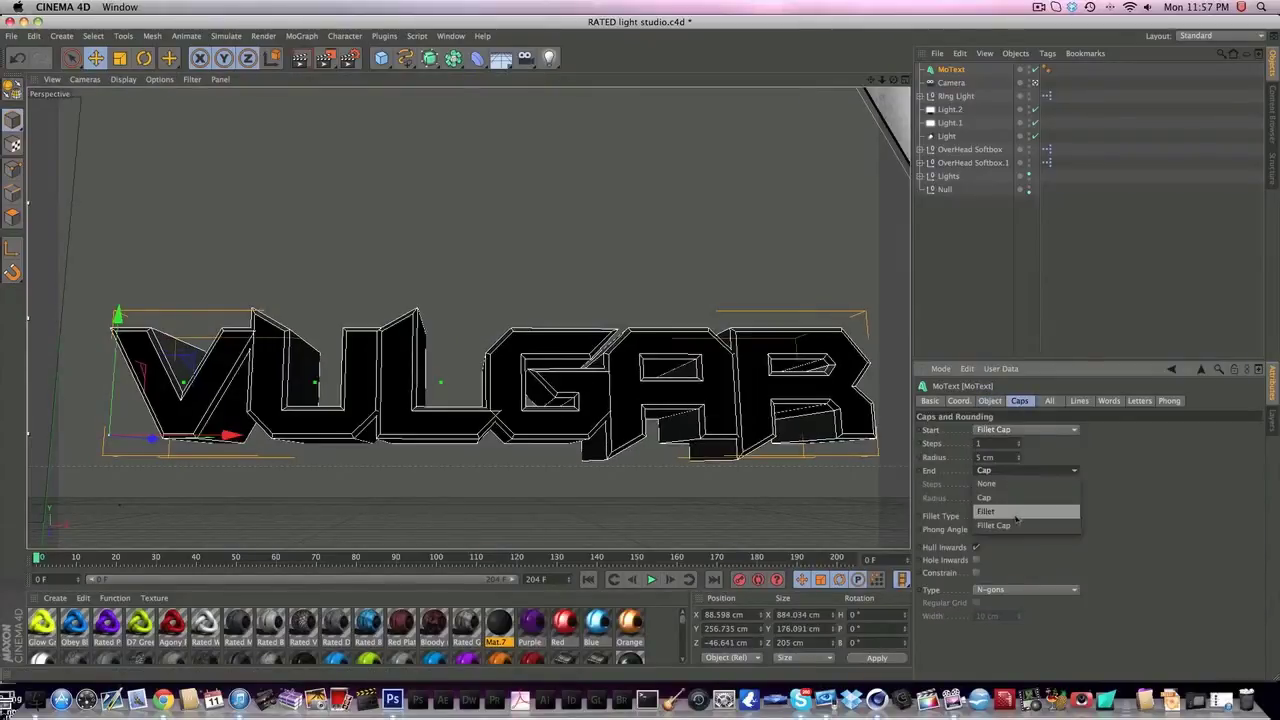
{"action": "left_click", "coordinate": [995, 526]}
- Set the start and end fillet radius to 1 cm and shift the text slightly to re-centre it
{"action": "left_click_drag", "start_coordinate": [998, 458], "coordinate": [956, 458]}
{"action": "type", "text": "1"}
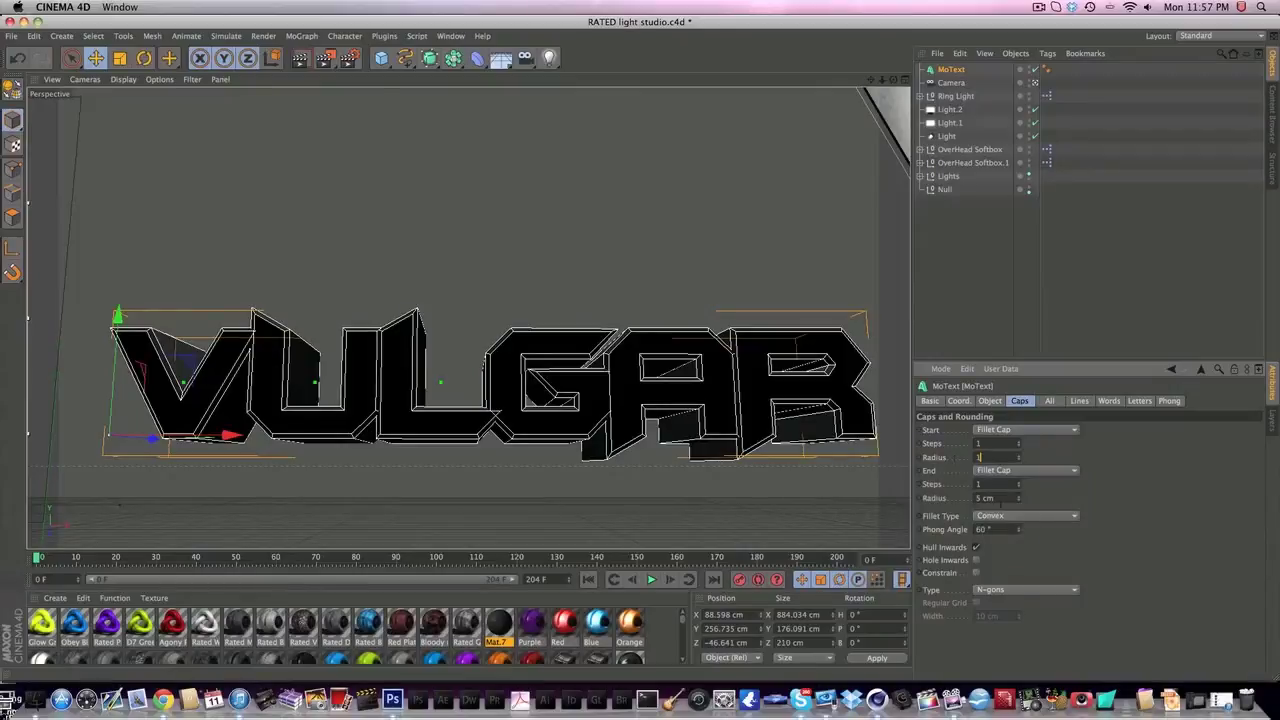
{"action": "left_click_drag", "start_coordinate": [1000, 499], "coordinate": [960, 499]}
{"action": "type", "text": "1"}
{"action": "key", "text": "Return"}
{"action": "left_click_drag", "start_coordinate": [803, 402], "coordinate": [772, 422]}
- Duplicate the MoText object and place the copy directly below the original in the object list
{"action": "left_click_drag", "start_coordinate": [958, 70], "coordinate": [960, 74], "text": "ctrl"}
{"action": "left_click", "coordinate": [955, 72]}
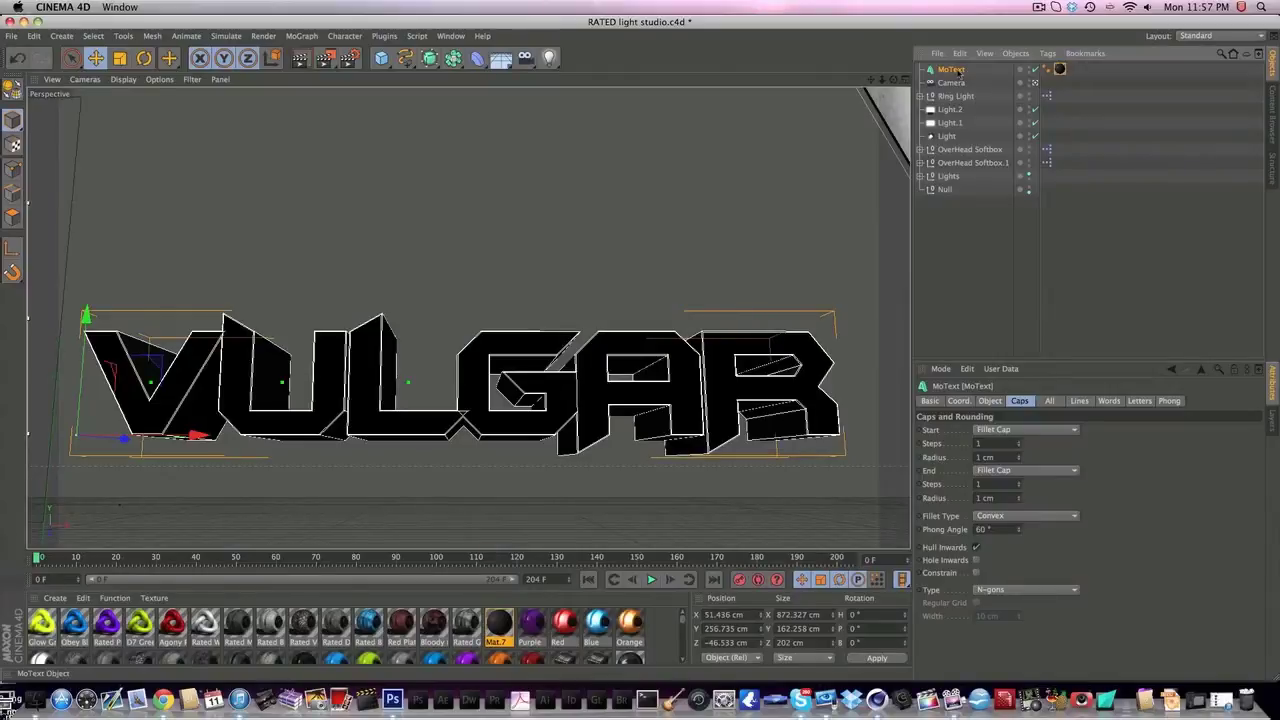
{"action": "key", "text": "super+c"}
{"action": "key", "text": "super+v"}
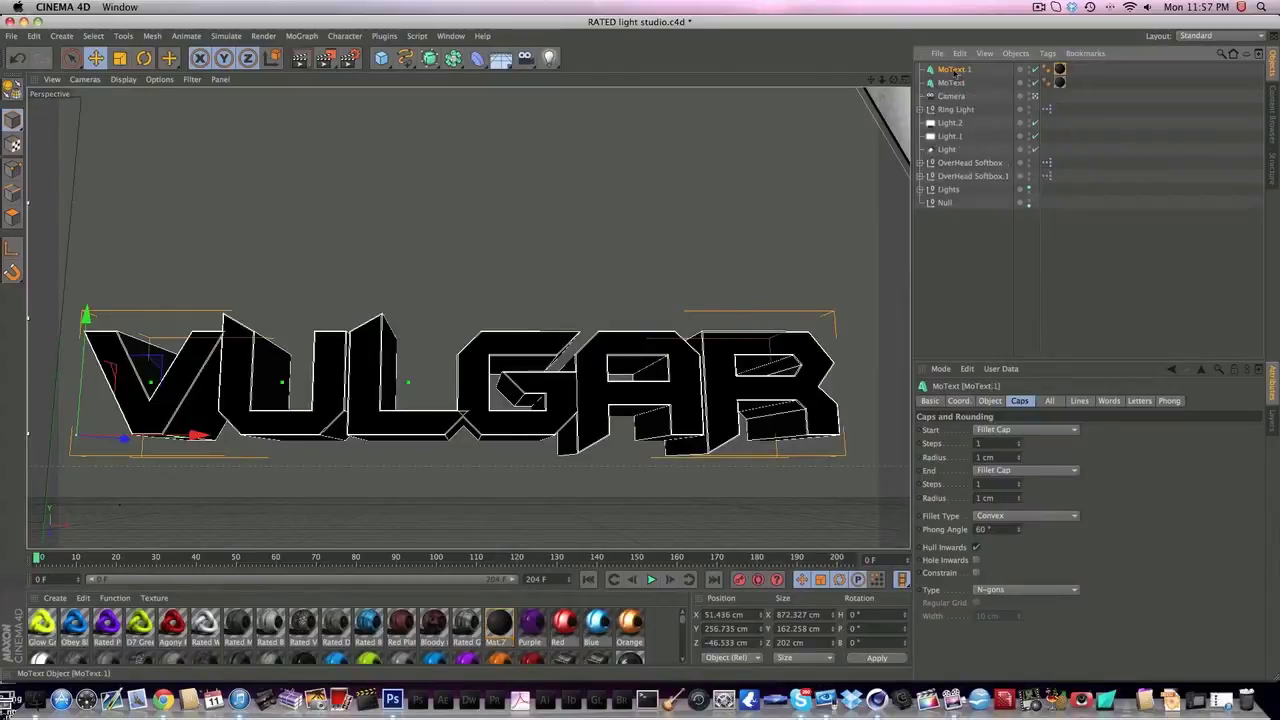
{"action": "left_click_drag", "start_coordinate": [956, 73], "coordinate": [946, 89]}
- Break the original MoText into 35 random pieces per letter with the Thrausi plugin, without keeping the original object
{"action": "left_click", "coordinate": [302, 36]}
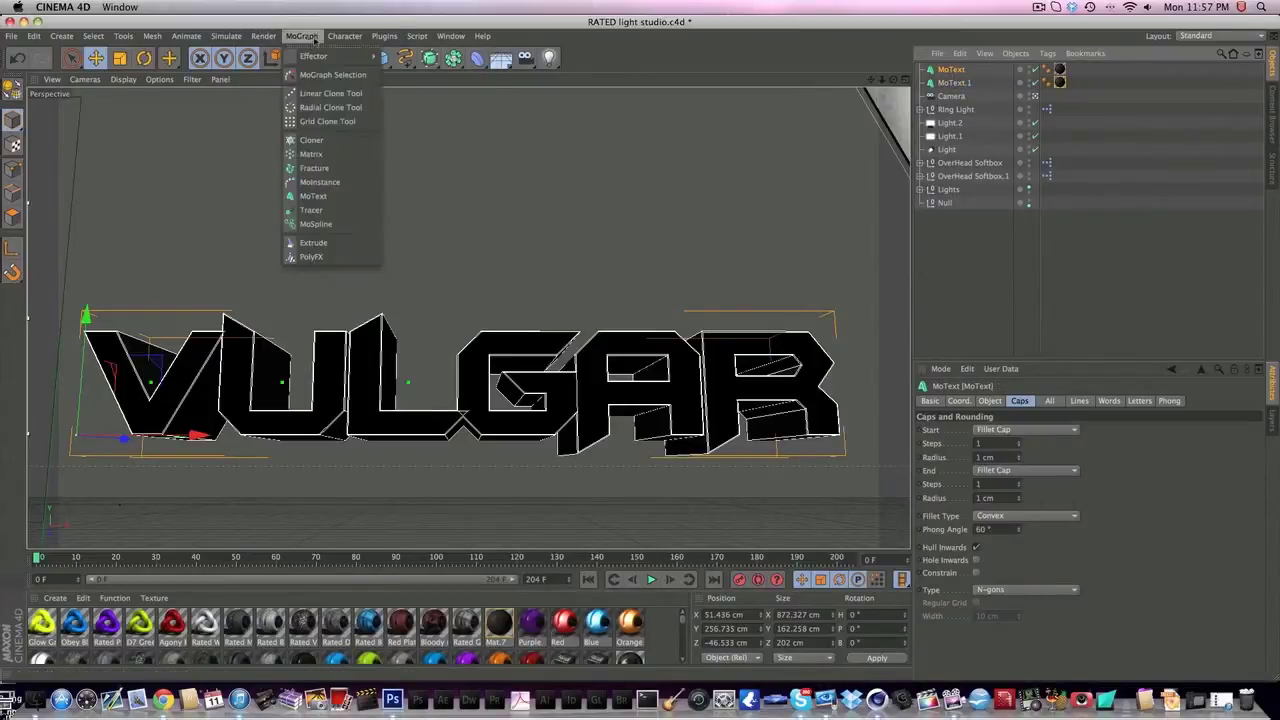
{"action": "mouse_move", "coordinate": [384, 36]}
{"action": "mouse_move", "coordinate": [440, 103]}
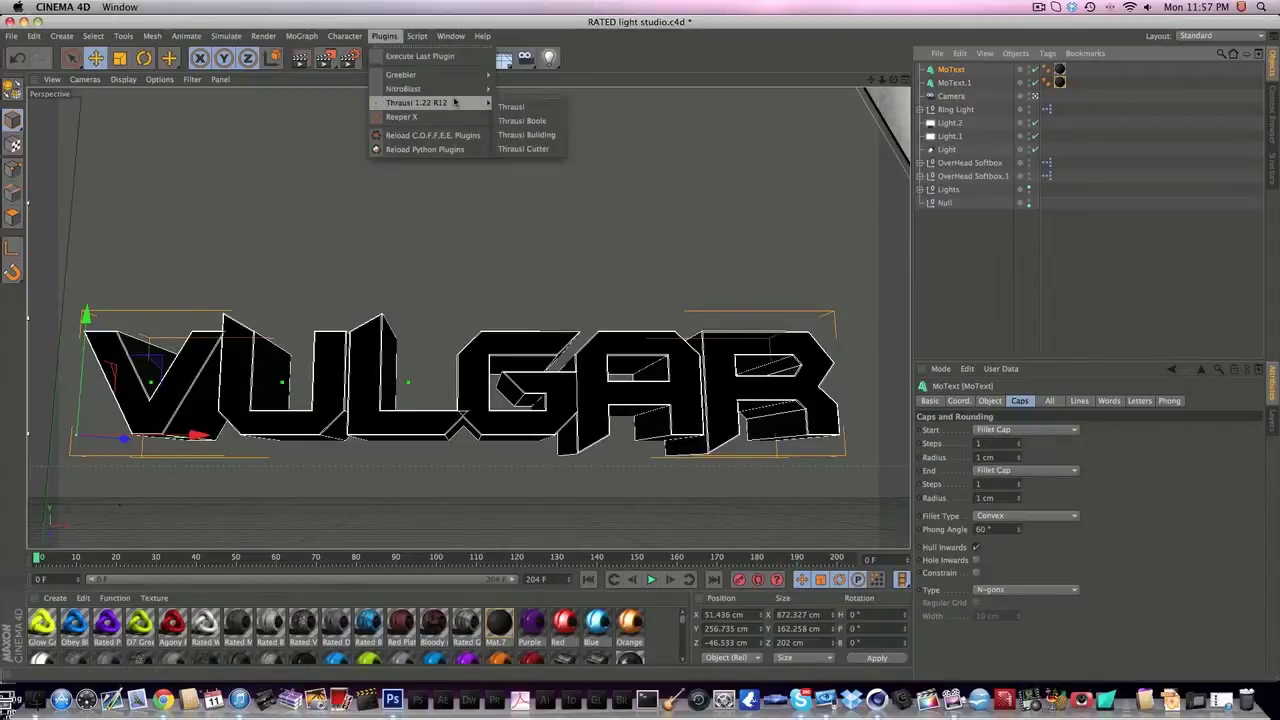
{"action": "left_click", "coordinate": [556, 107]}
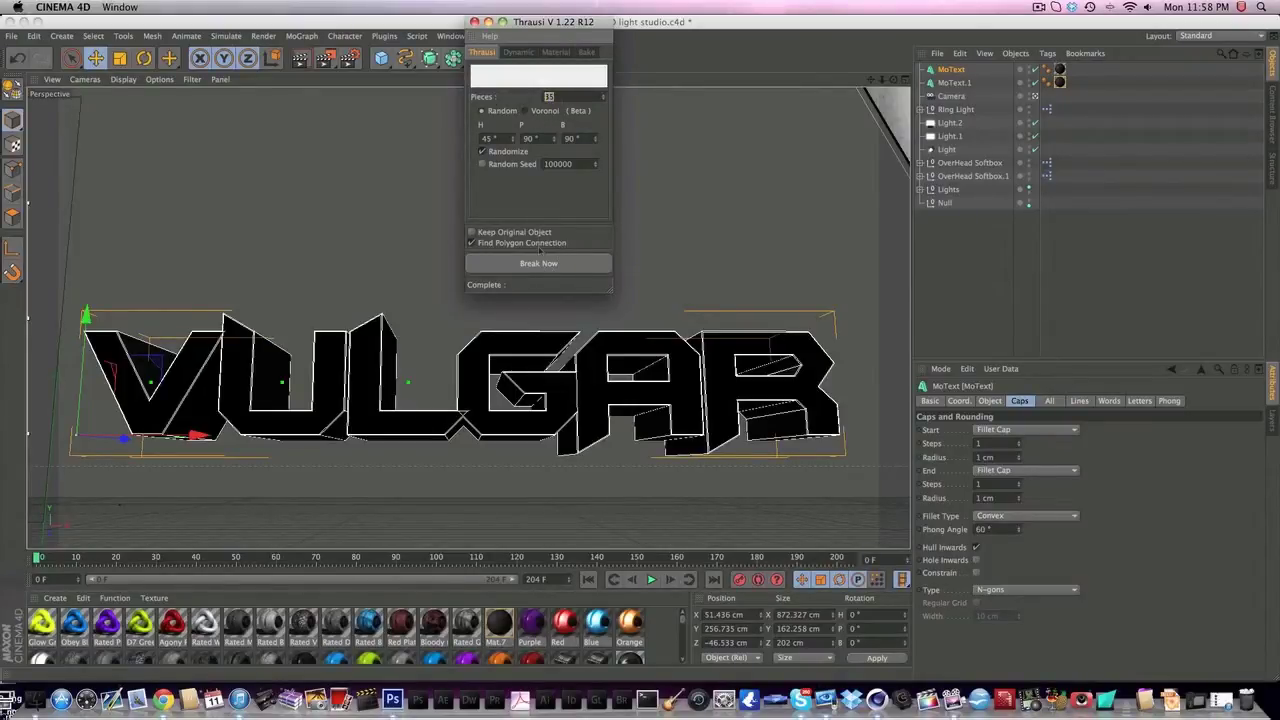
{"action": "left_click", "coordinate": [539, 263]}
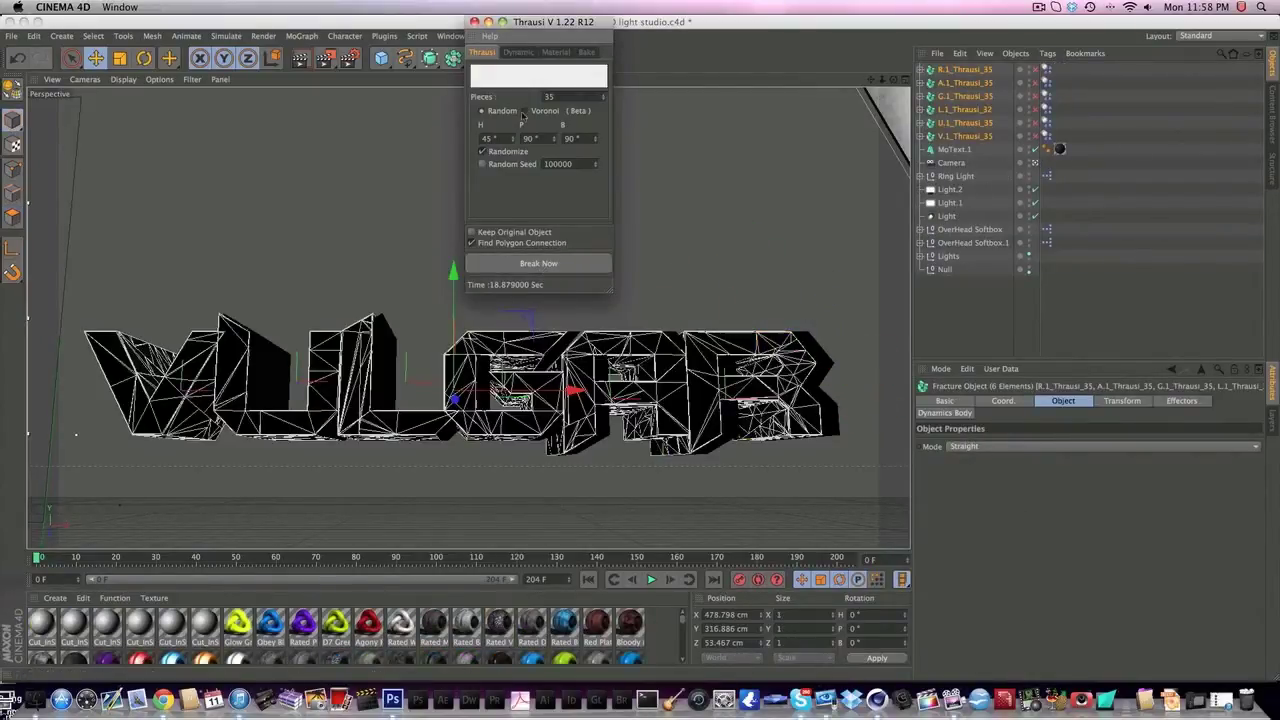
{"action": "left_click", "coordinate": [474, 21]}
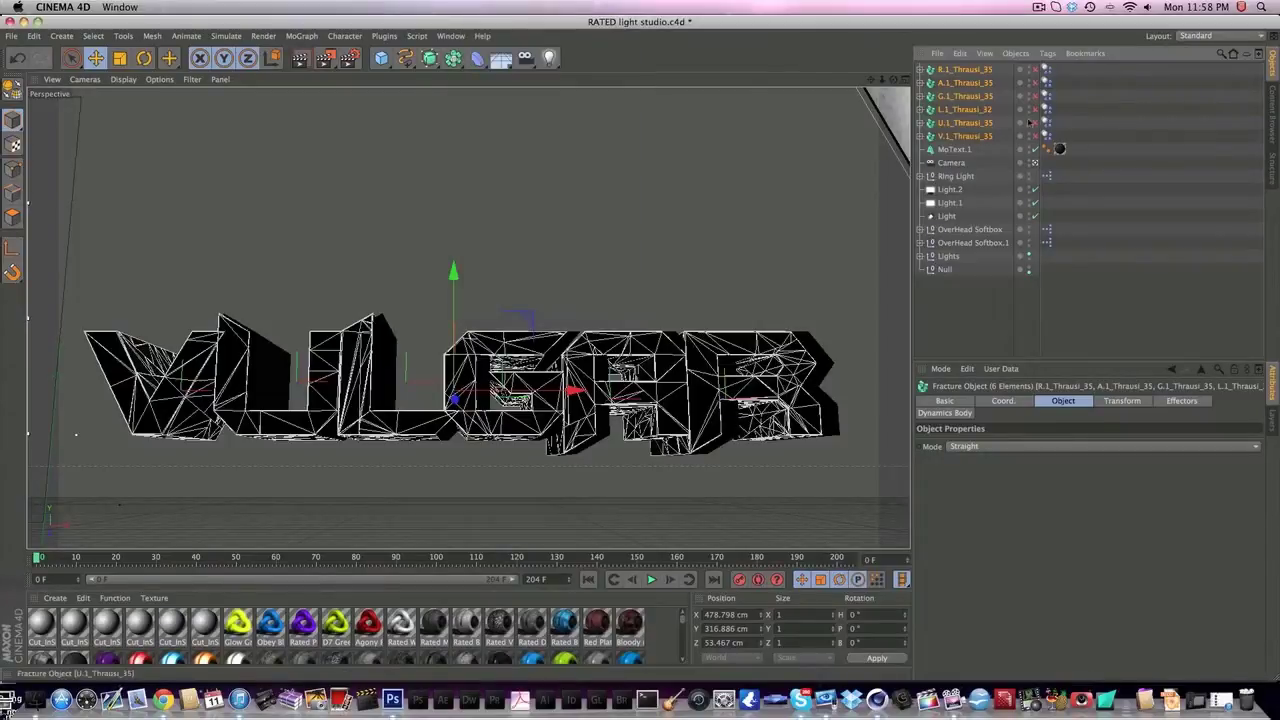
- Select all six fractured letter objects, undo the last change, and move them about 4 cm along the X axis
{"action": "left_click", "coordinate": [990, 136]}
{"action": "left_click", "coordinate": [970, 70], "text": "shift"}
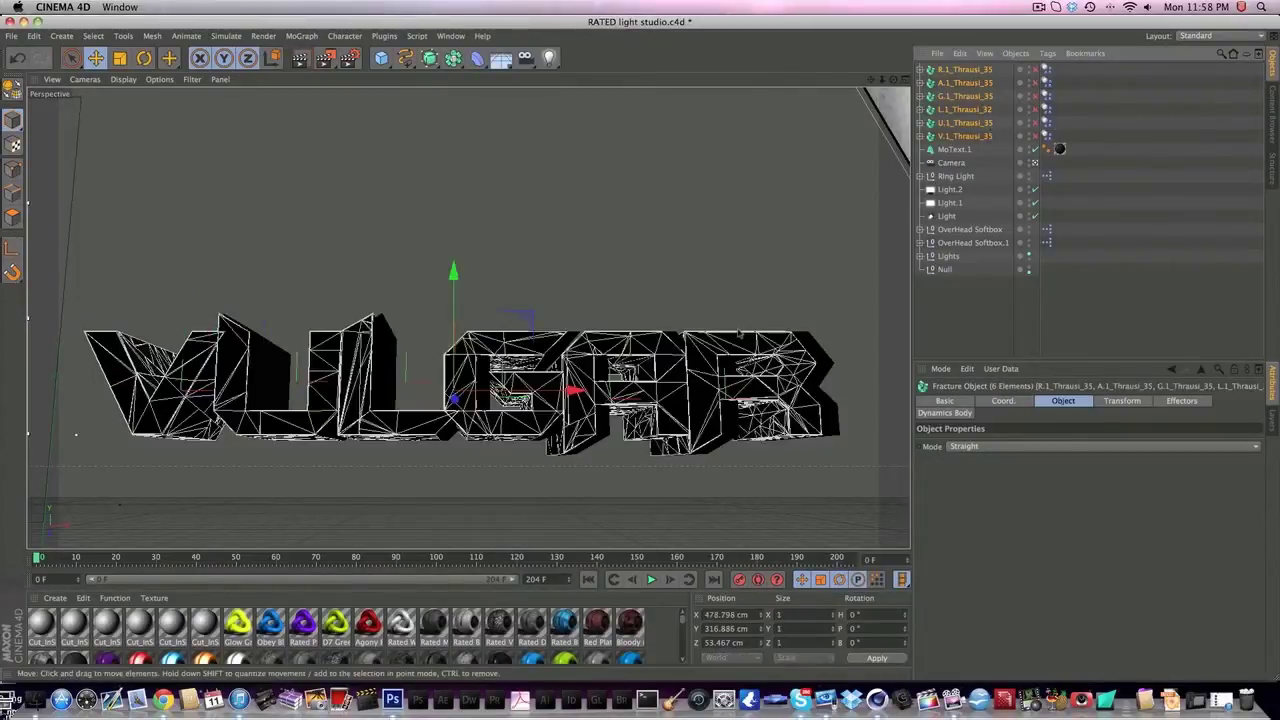
{"action": "key", "text": "super+z"}
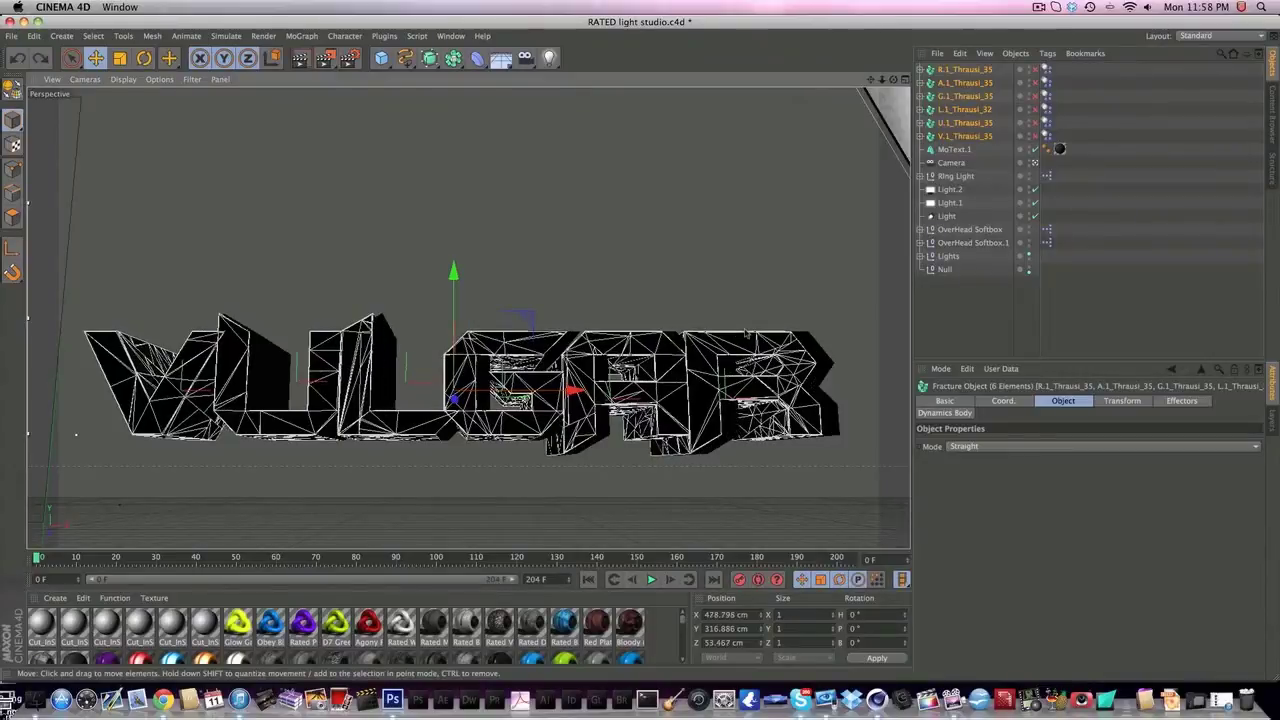
{"action": "left_click_drag", "start_coordinate": [572, 390], "coordinate": [581, 390]}
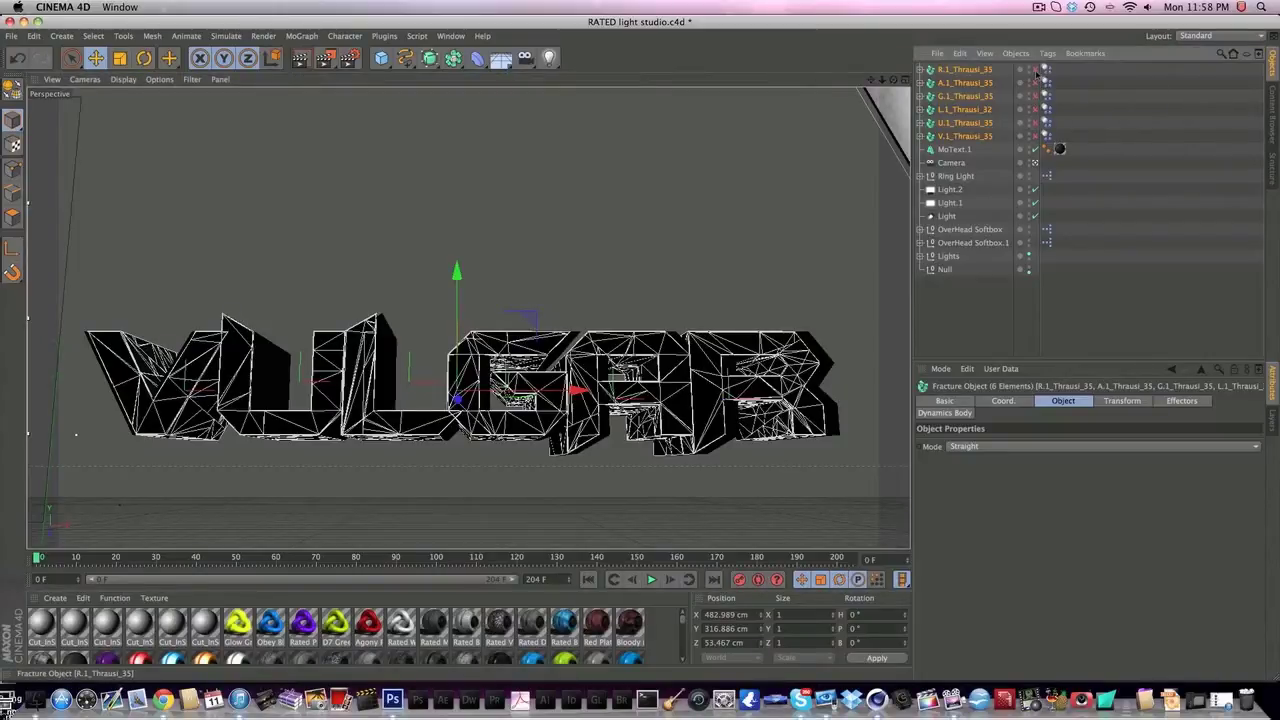
- Enable the six fractured letter objects and nest them all under a new MoGraph Fracture object
{"action": "left_click_drag", "start_coordinate": [1036, 73], "coordinate": [1036, 136]}
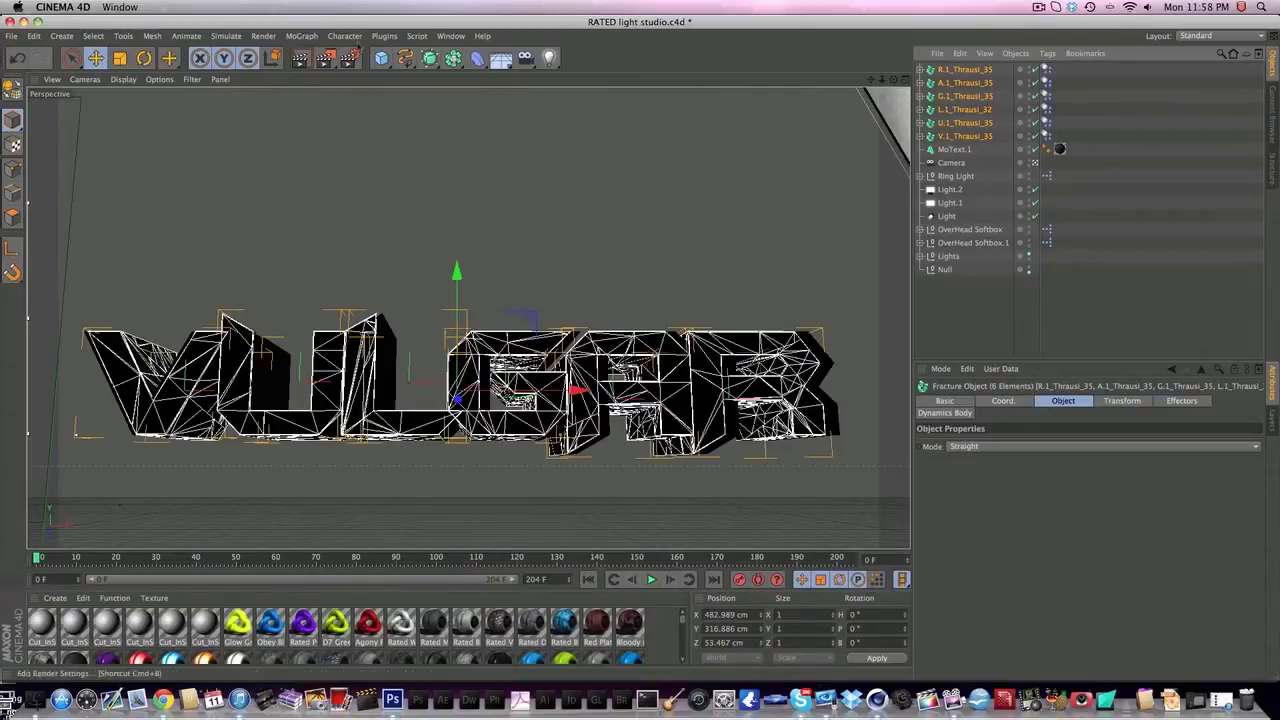
{"action": "left_click", "coordinate": [301, 36]}
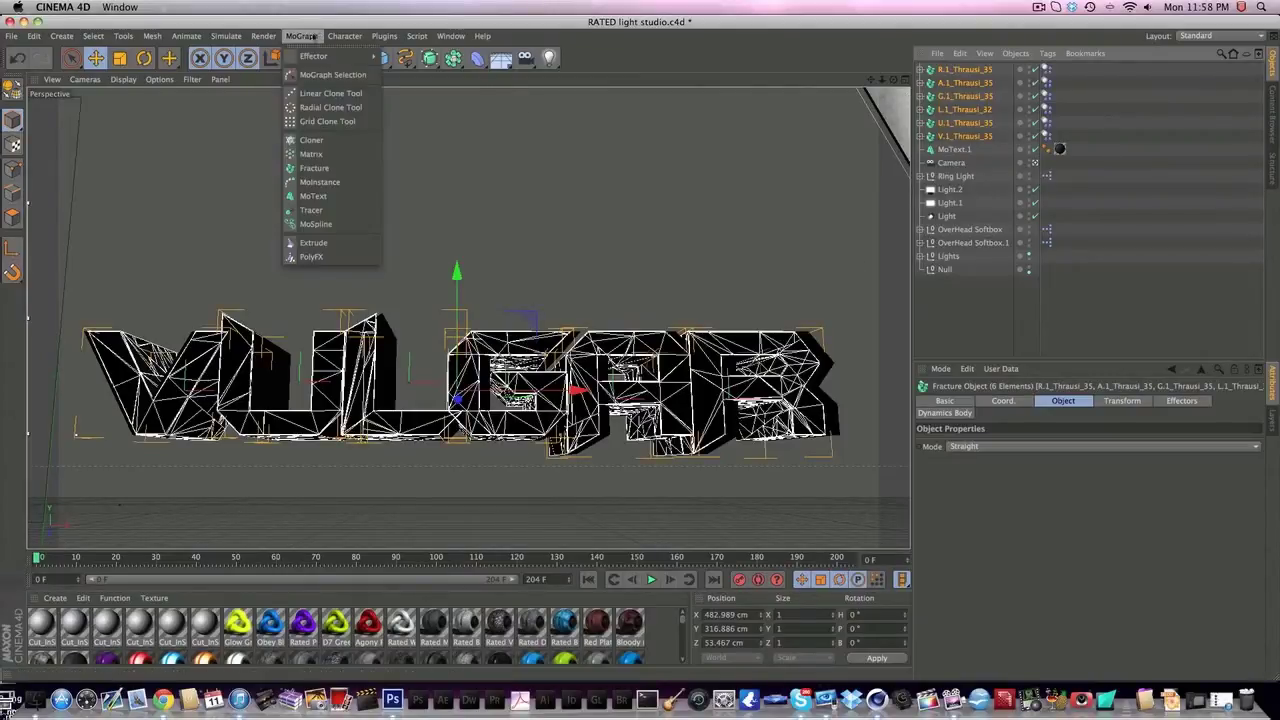
{"action": "left_click", "coordinate": [353, 168]}
{"action": "left_click", "coordinate": [964, 82]}
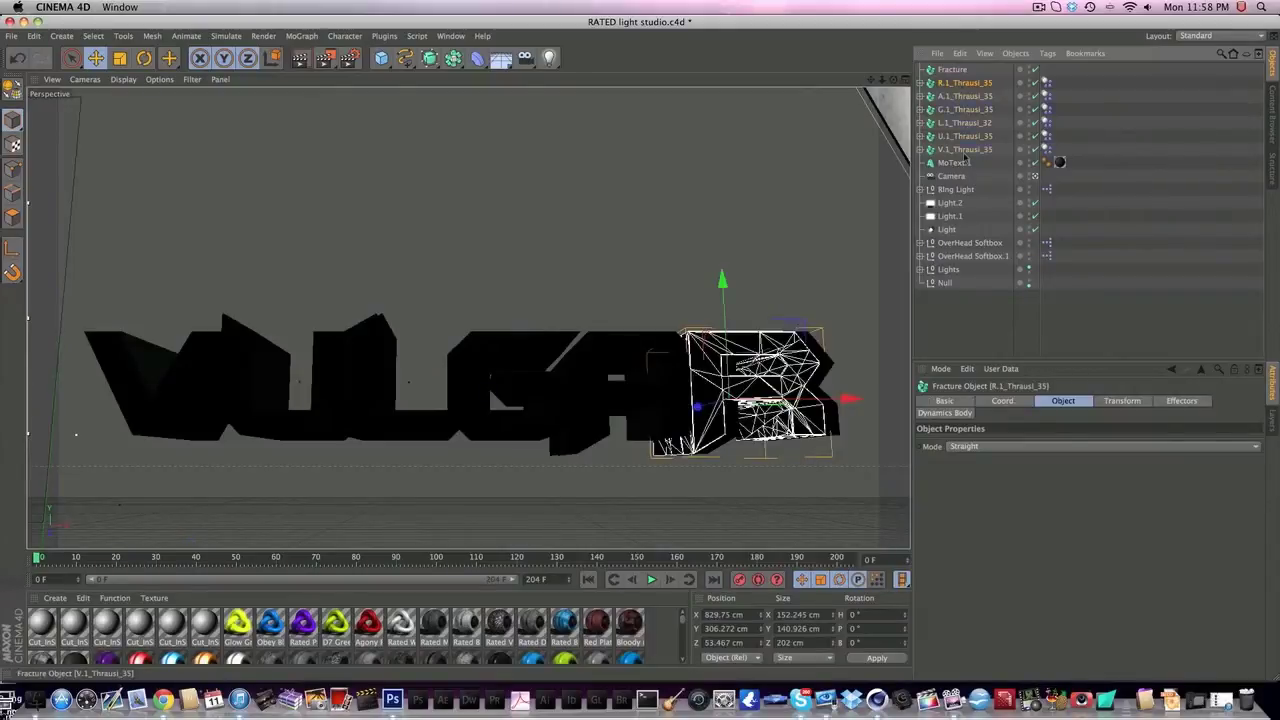
{"action": "left_click", "coordinate": [964, 152], "text": "shift"}
{"action": "left_click_drag", "start_coordinate": [965, 84], "coordinate": [961, 71]}
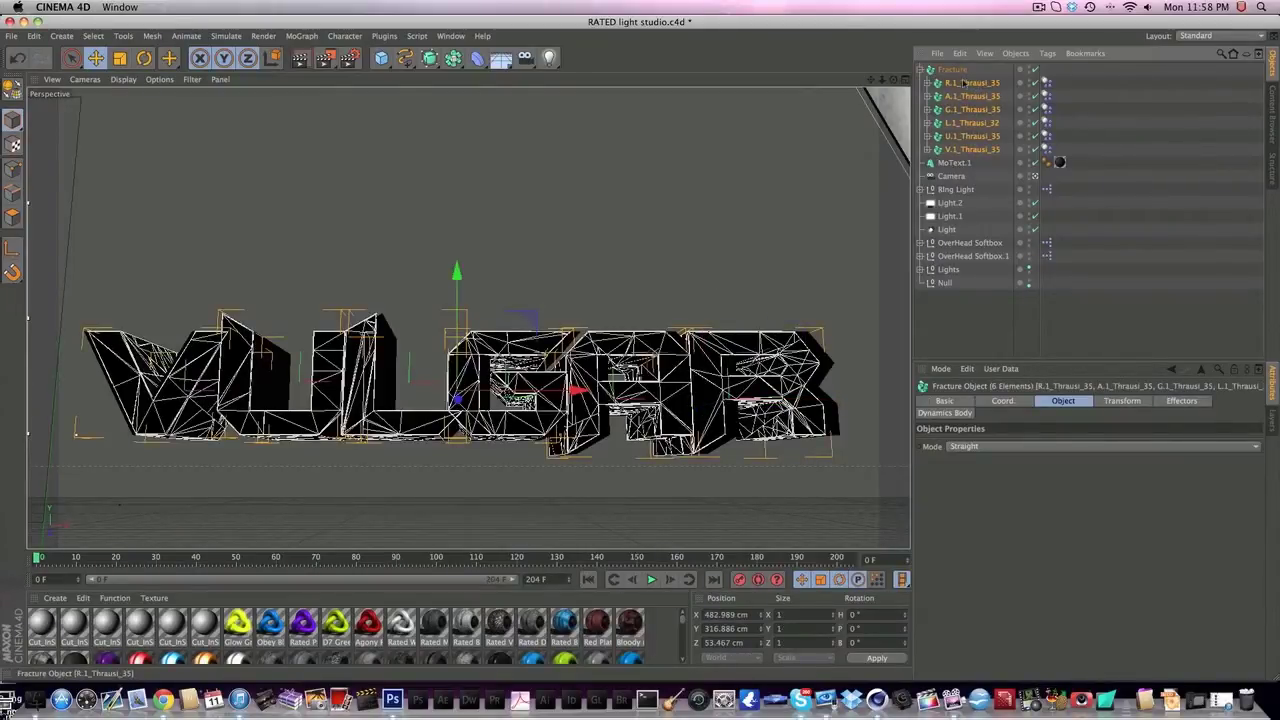
- Move the six letter objects out of the Fracture object and nest them under it again
{"action": "left_click", "coordinate": [960, 83]}
{"action": "left_click", "coordinate": [968, 148], "text": "shift"}
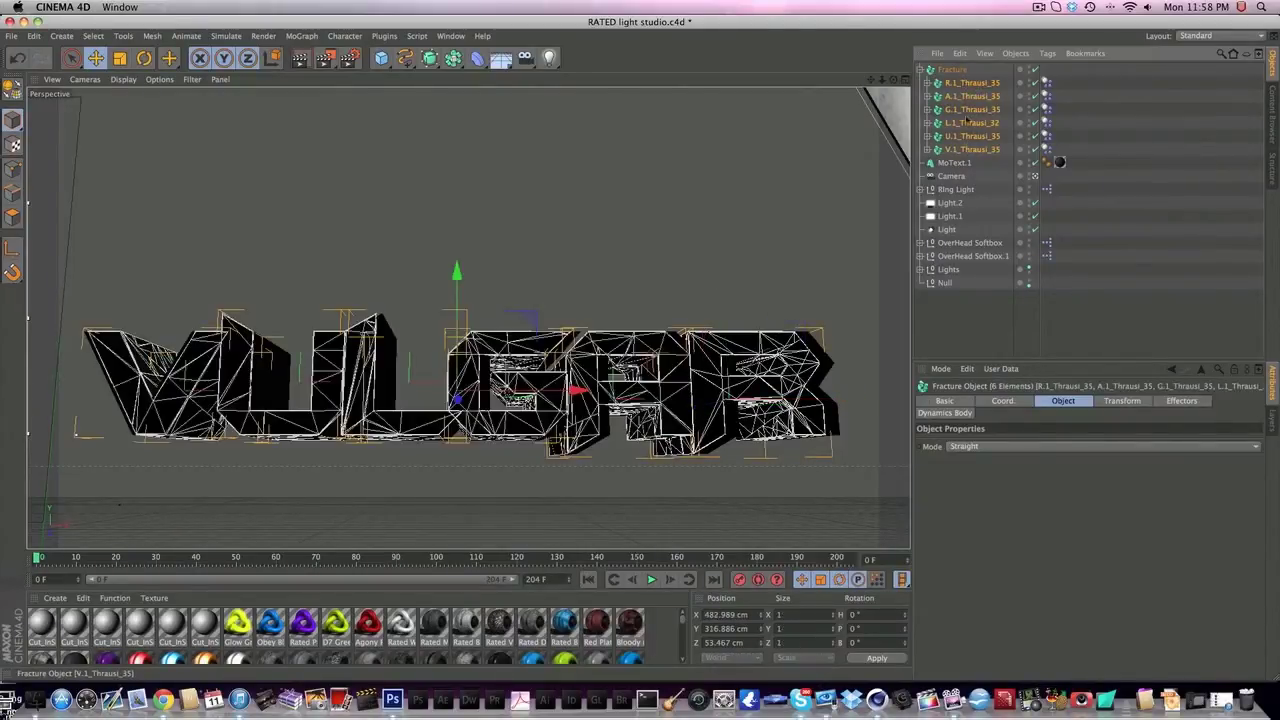
{"action": "left_click", "coordinate": [952, 69]}
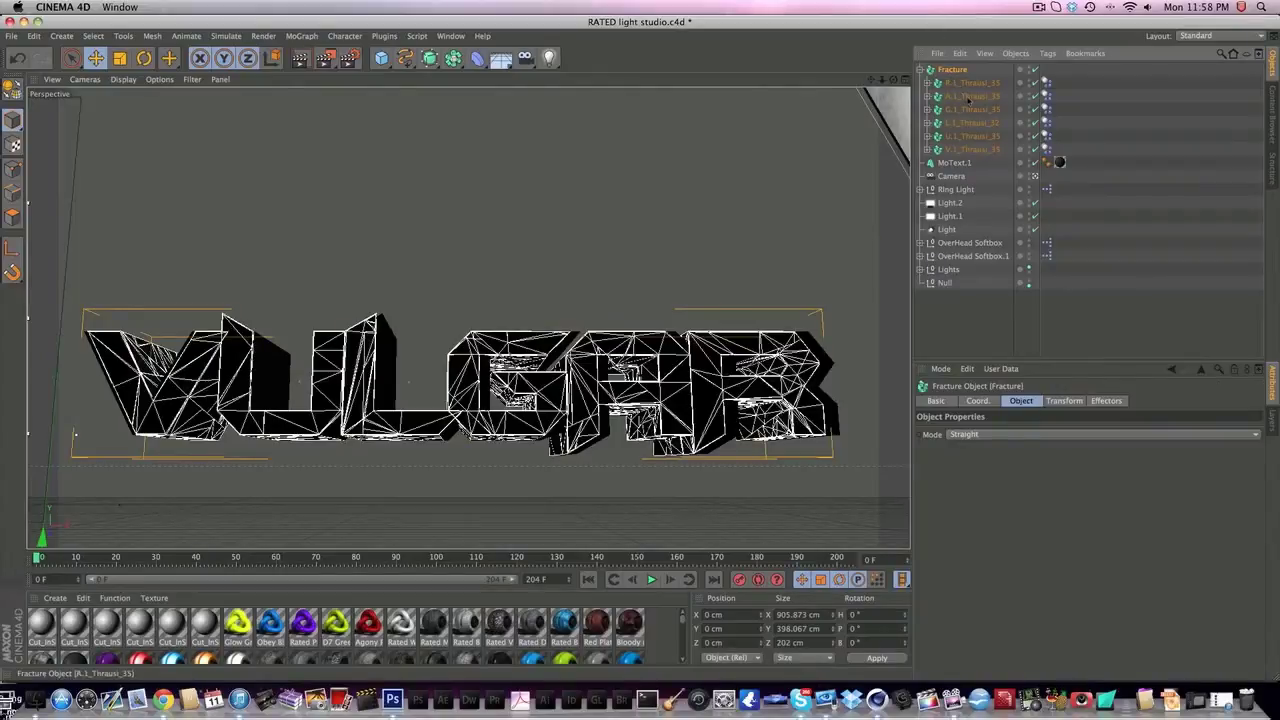
{"action": "left_click", "coordinate": [966, 84]}
{"action": "left_click", "coordinate": [968, 148], "text": "shift"}
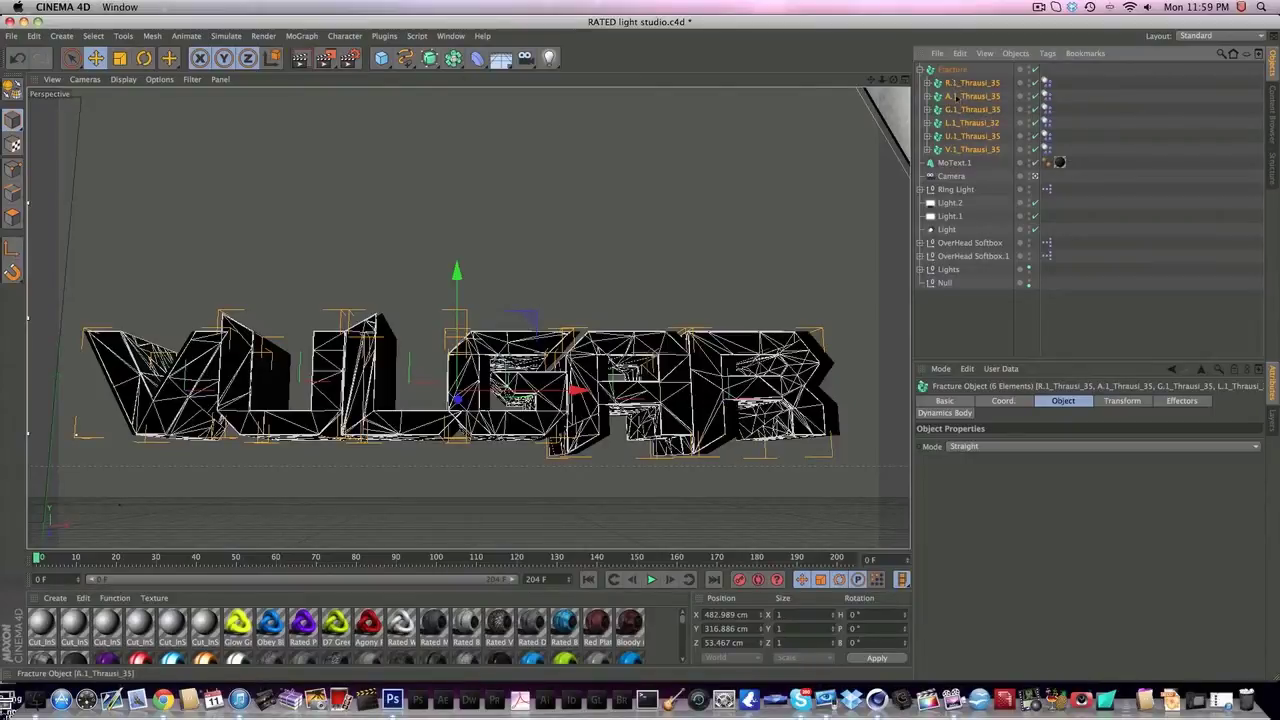
{"action": "left_click_drag", "start_coordinate": [956, 84], "coordinate": [956, 74]}
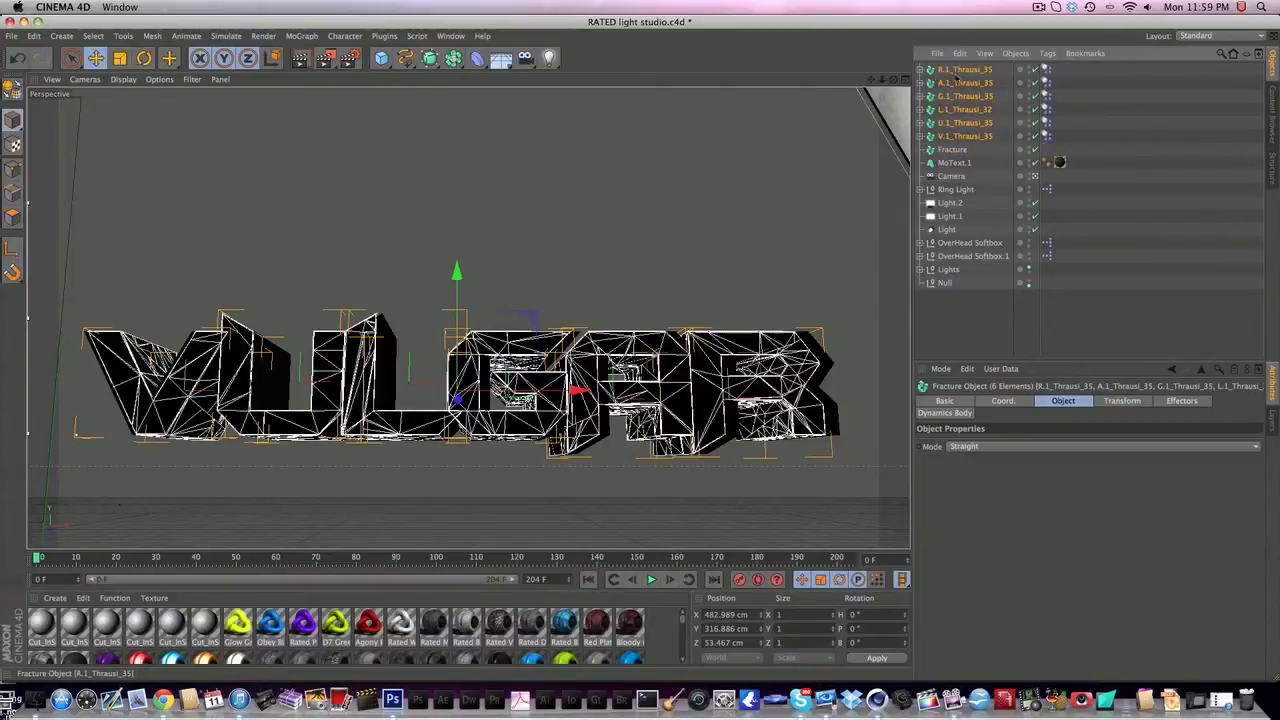
{"action": "left_click_drag", "start_coordinate": [952, 149], "coordinate": [952, 72]}
{"action": "left_click", "coordinate": [950, 150]}
{"action": "left_click", "coordinate": [960, 97], "text": "shift"}
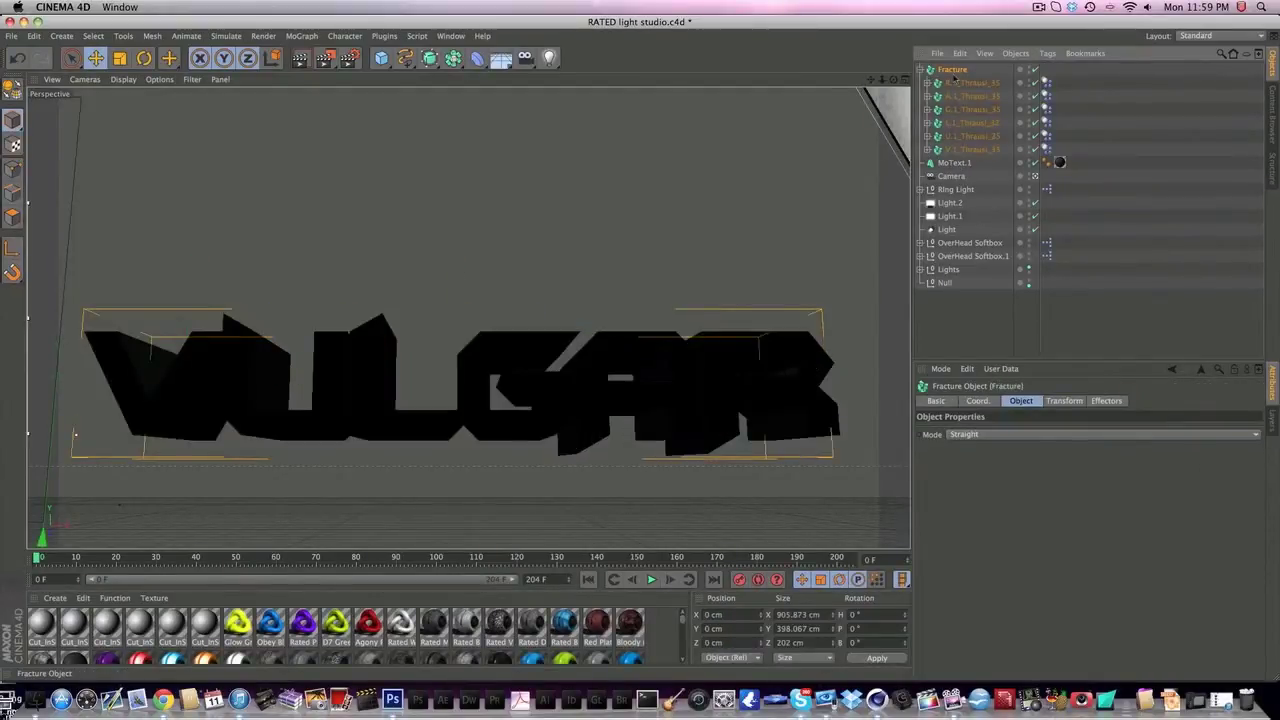
- Apply a Random effector to the six fractured letter objects and nest the effector inside the Fracture object
{"action": "left_click", "coordinate": [958, 83]}
{"action": "left_click", "coordinate": [975, 162]}
{"action": "left_click", "coordinate": [974, 149]}
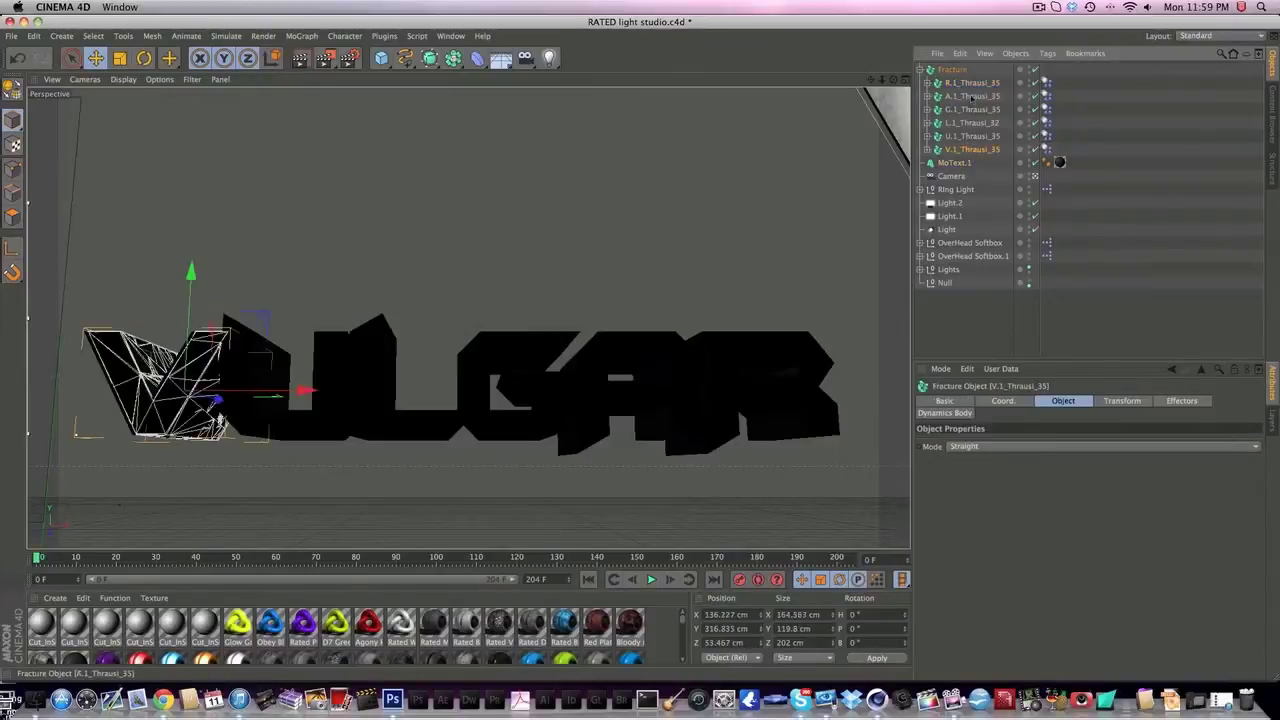
{"action": "left_click", "coordinate": [971, 87], "text": "shift"}
{"action": "left_click", "coordinate": [301, 36]}
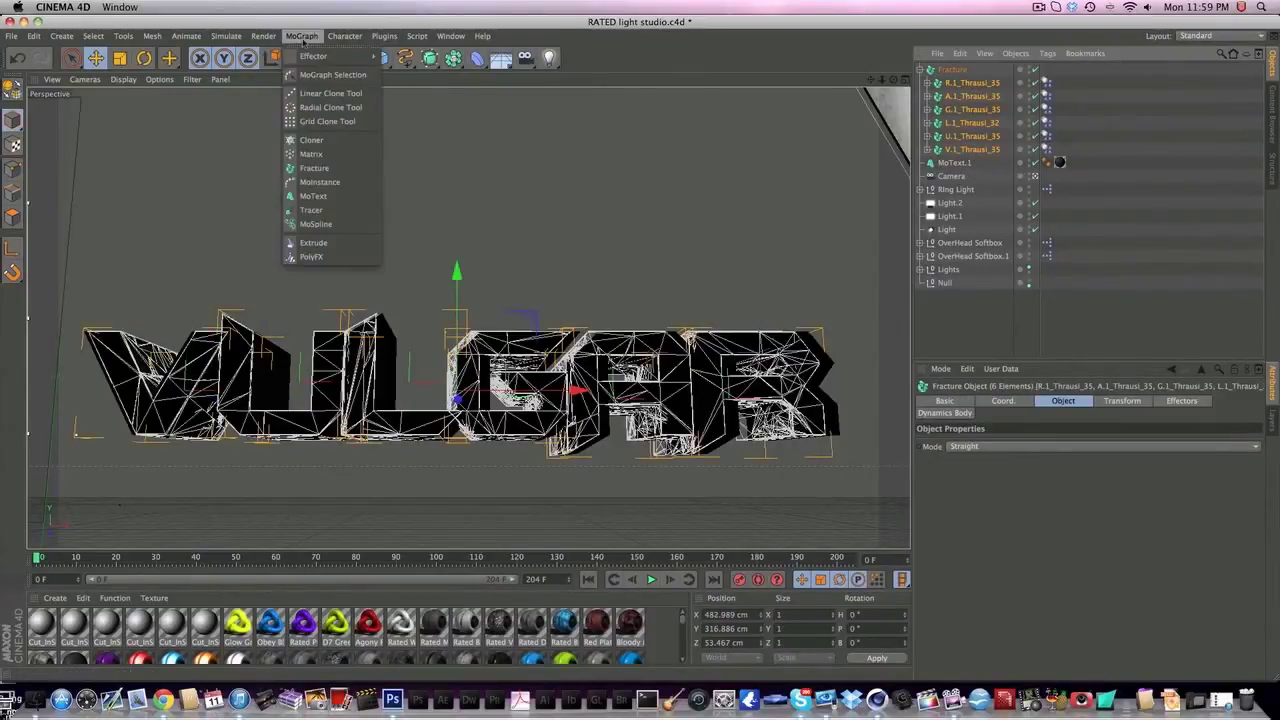
{"action": "mouse_move", "coordinate": [318, 57]}
{"action": "left_click", "coordinate": [409, 162]}
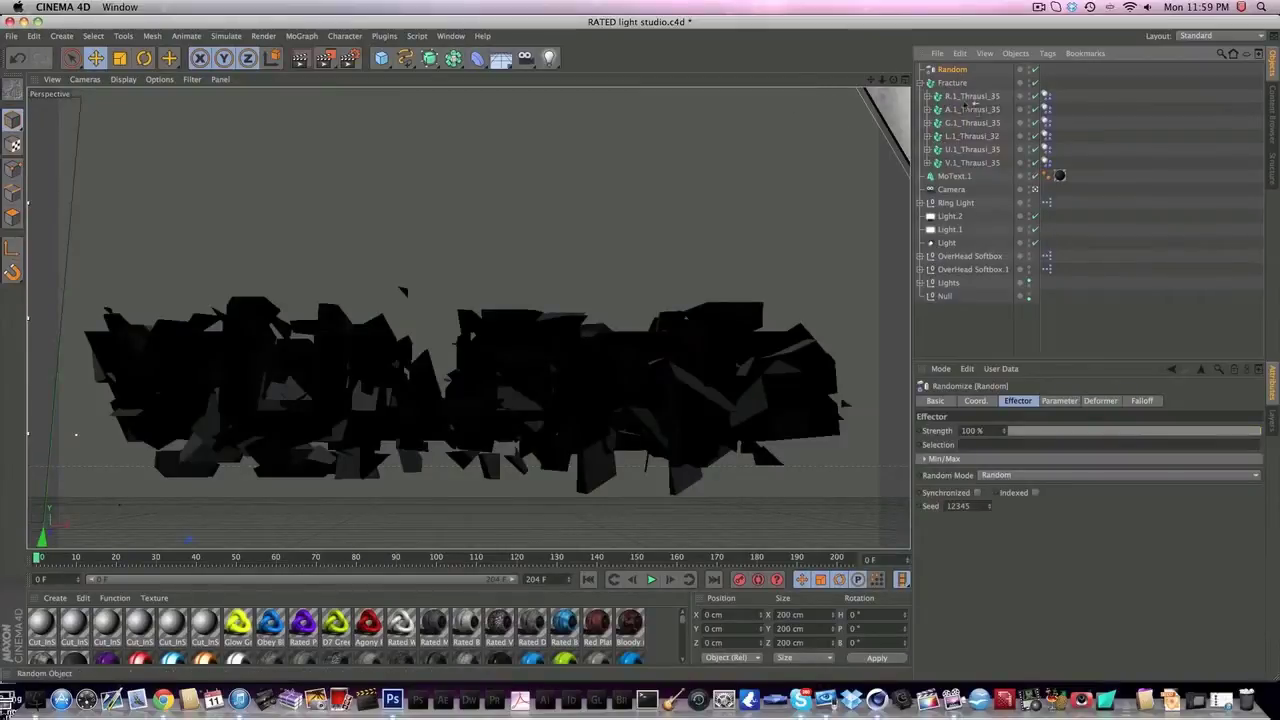
{"action": "left_click_drag", "start_coordinate": [952, 69], "coordinate": [941, 90]}
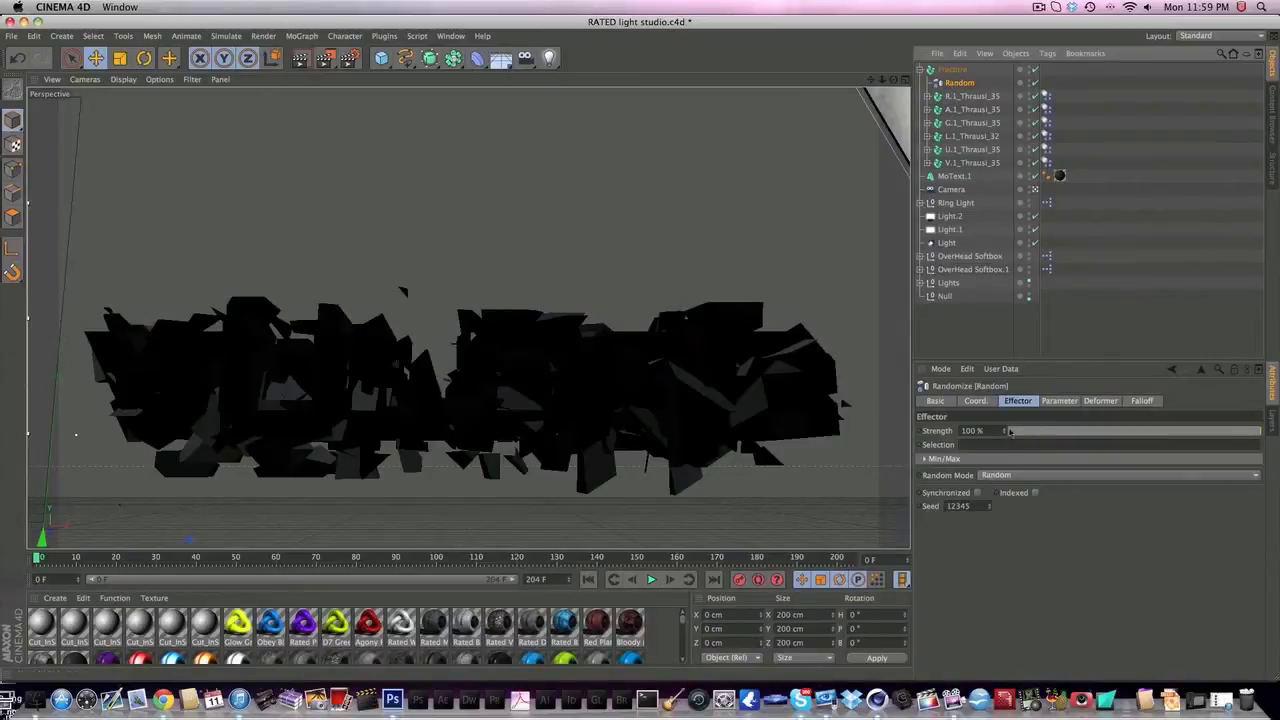
- Set the Random effector's strength to 7%
{"action": "left_click_drag", "start_coordinate": [987, 431], "coordinate": [937, 427]}
{"action": "type", "text": "7"}
{"action": "key", "text": "Return"}
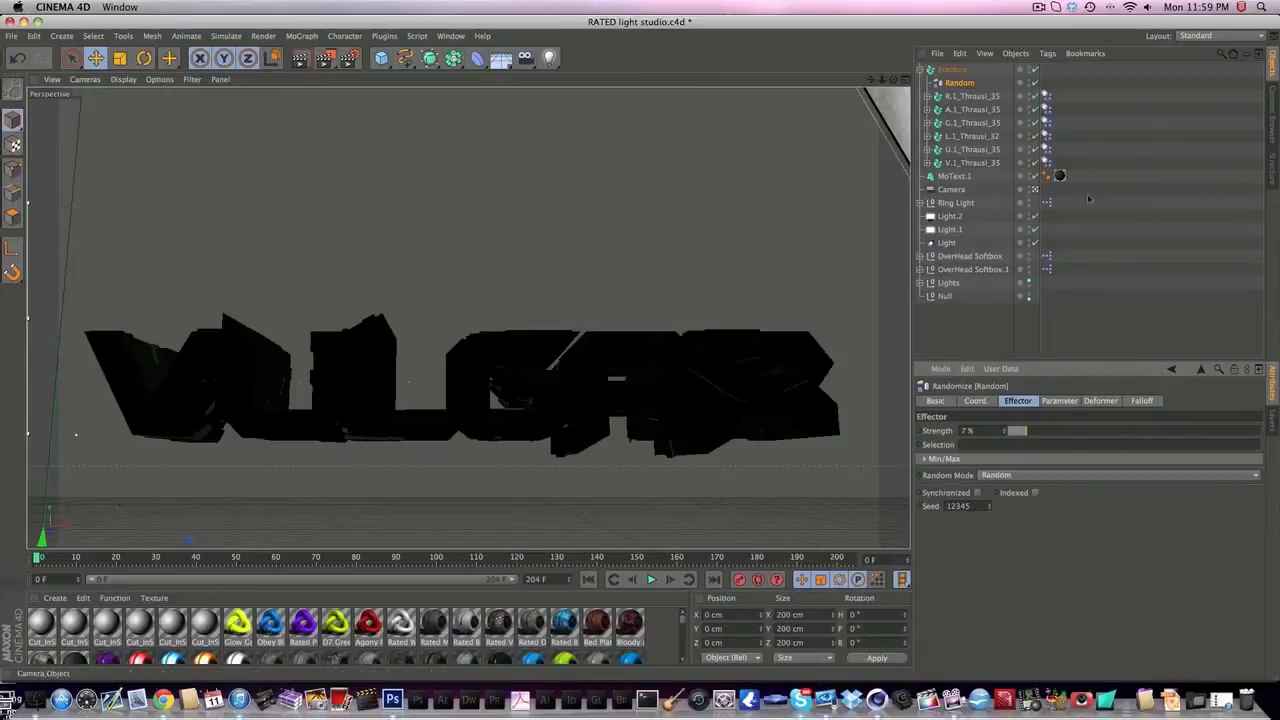
- Check the pieces inside the fractured R letter, and collapse the whole Fracture hierarchy
{"action": "left_click", "coordinate": [972, 96]}
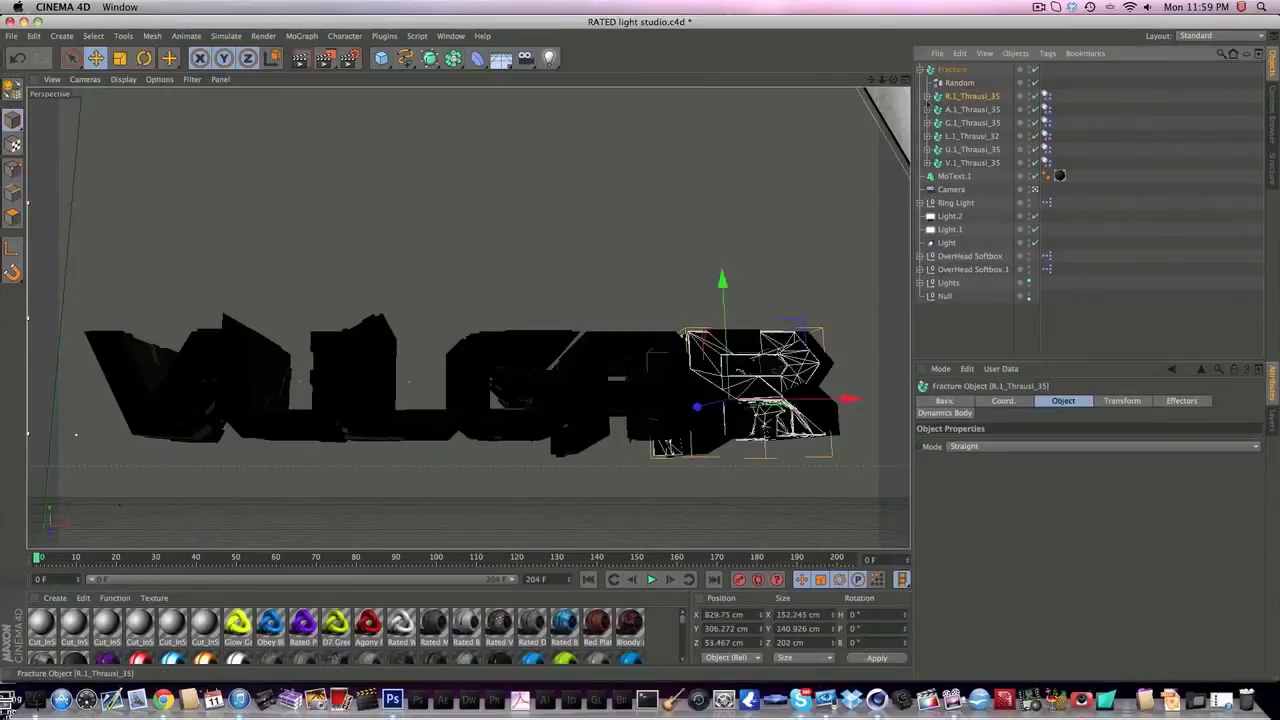
{"action": "left_click", "coordinate": [927, 96]}
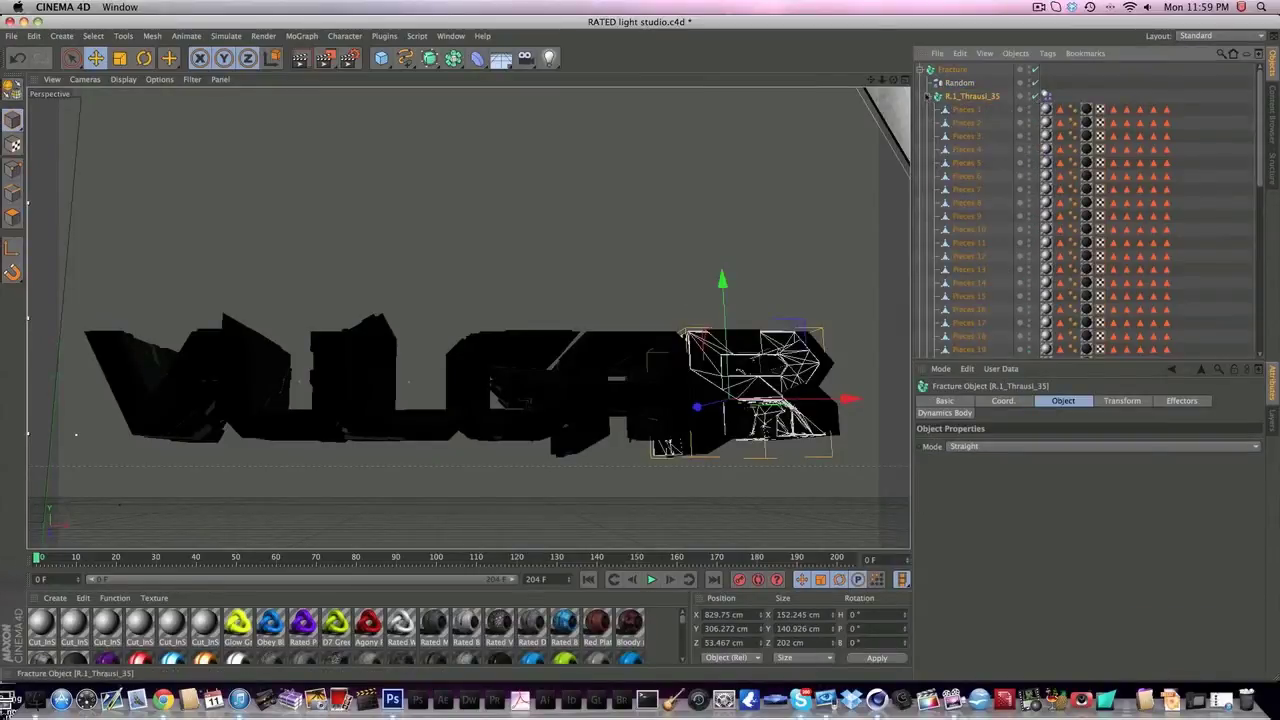
{"action": "left_click", "coordinate": [927, 96]}
{"action": "left_click", "coordinate": [952, 69]}
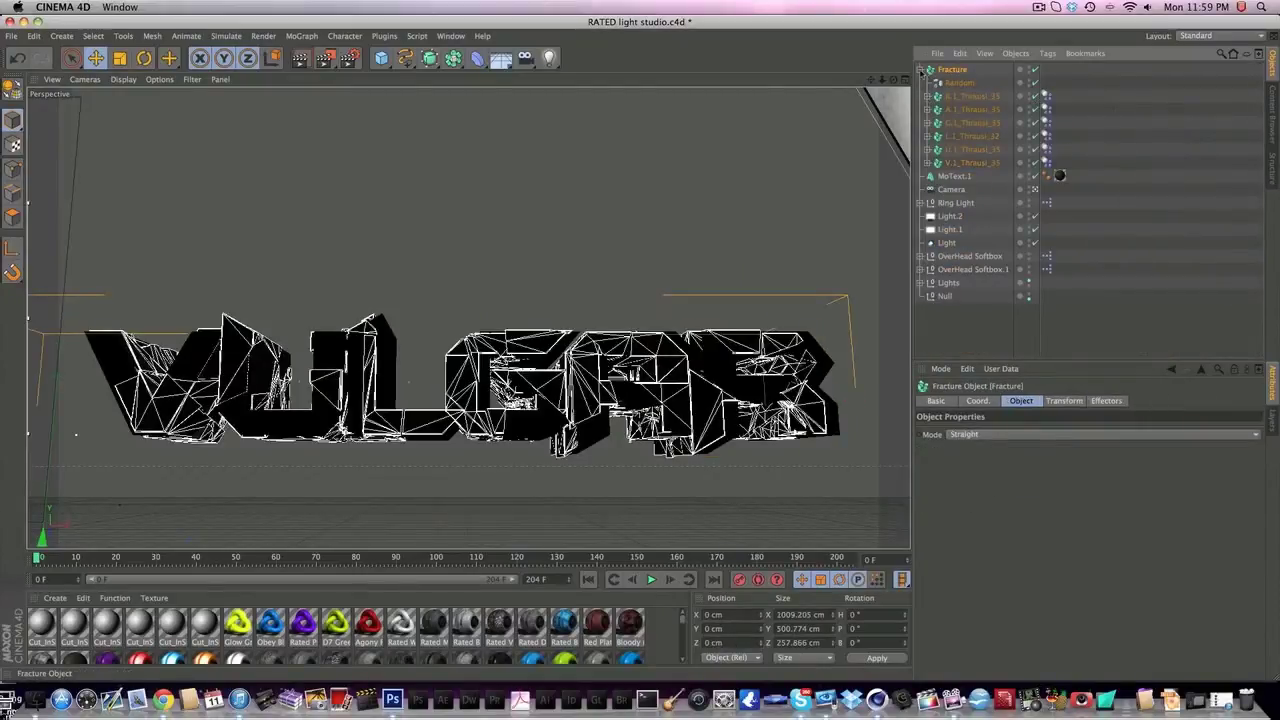
{"action": "left_click", "coordinate": [920, 70]}
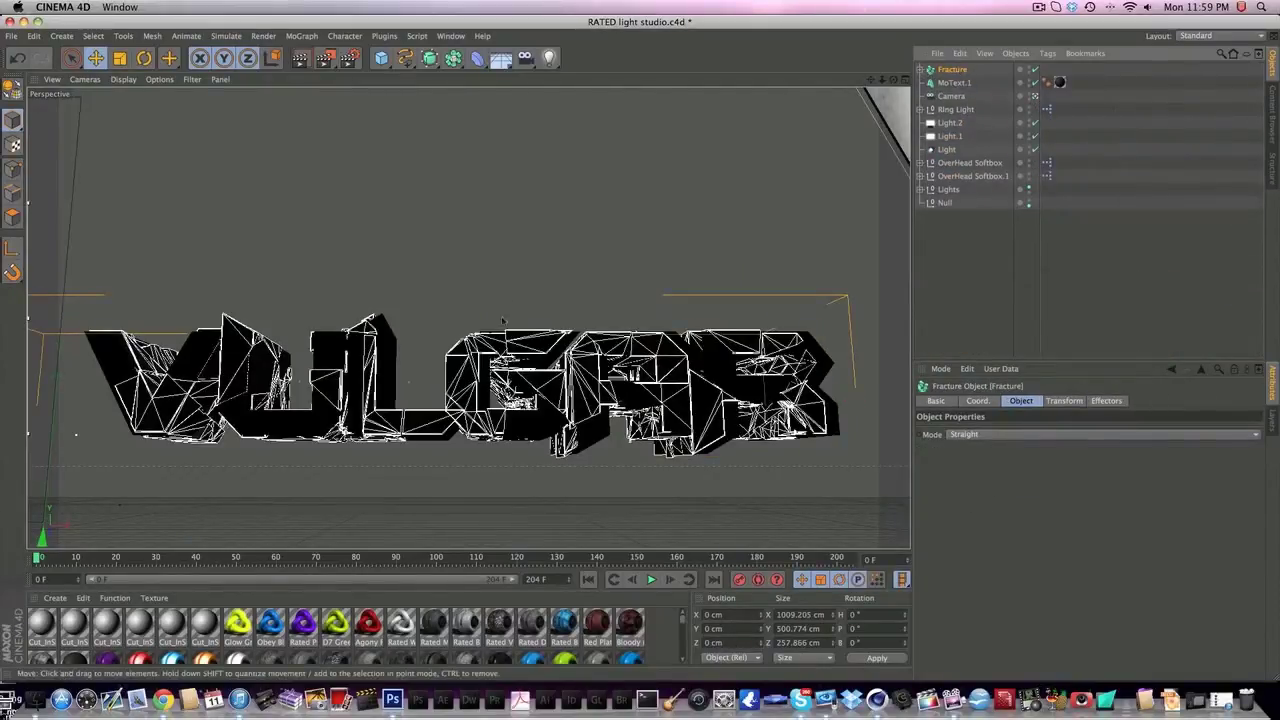
- Add an Atom Array object and nest the MoText.1 copy inside it
{"action": "left_click", "coordinate": [952, 82]}
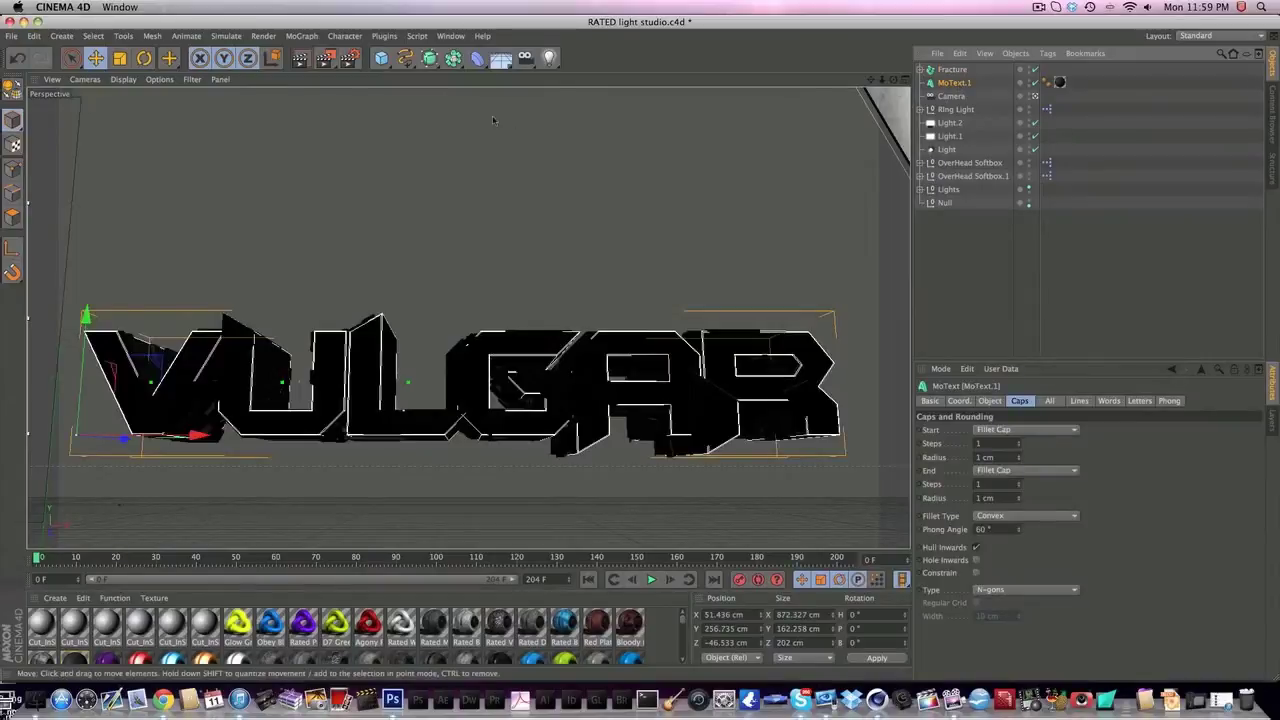
{"action": "left_click", "coordinate": [452, 58]}
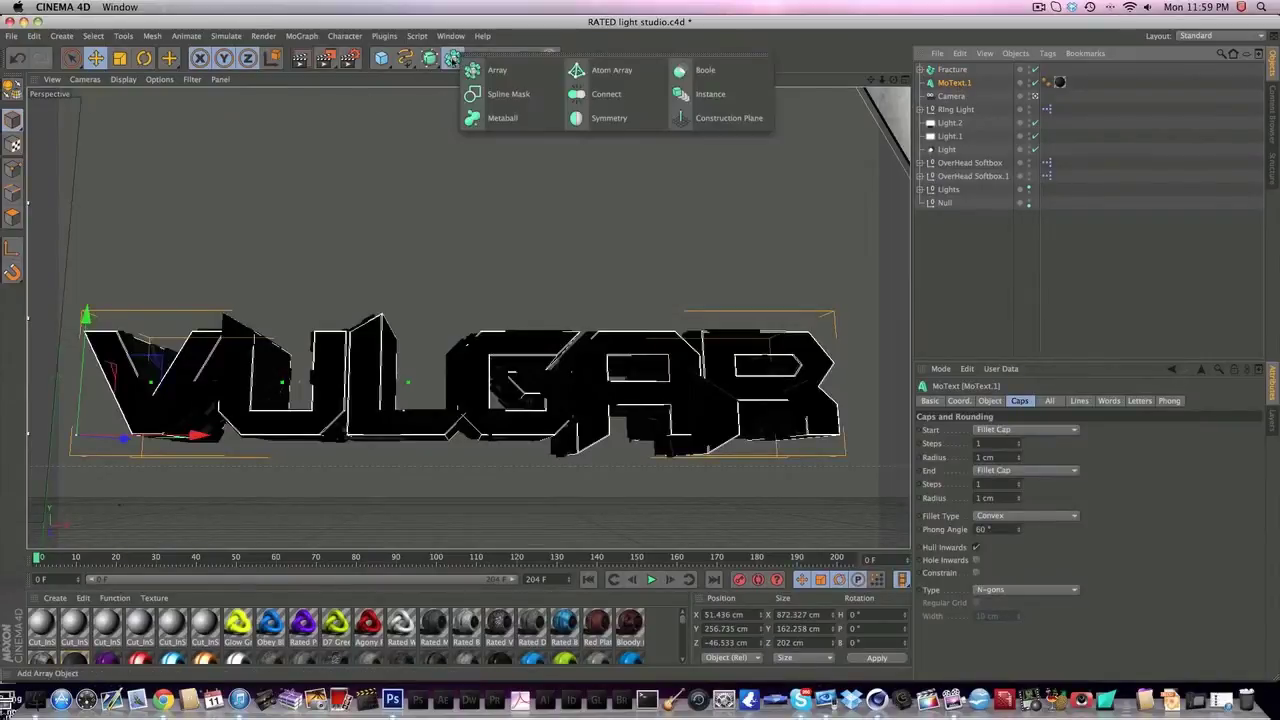
{"action": "left_click", "coordinate": [452, 61]}
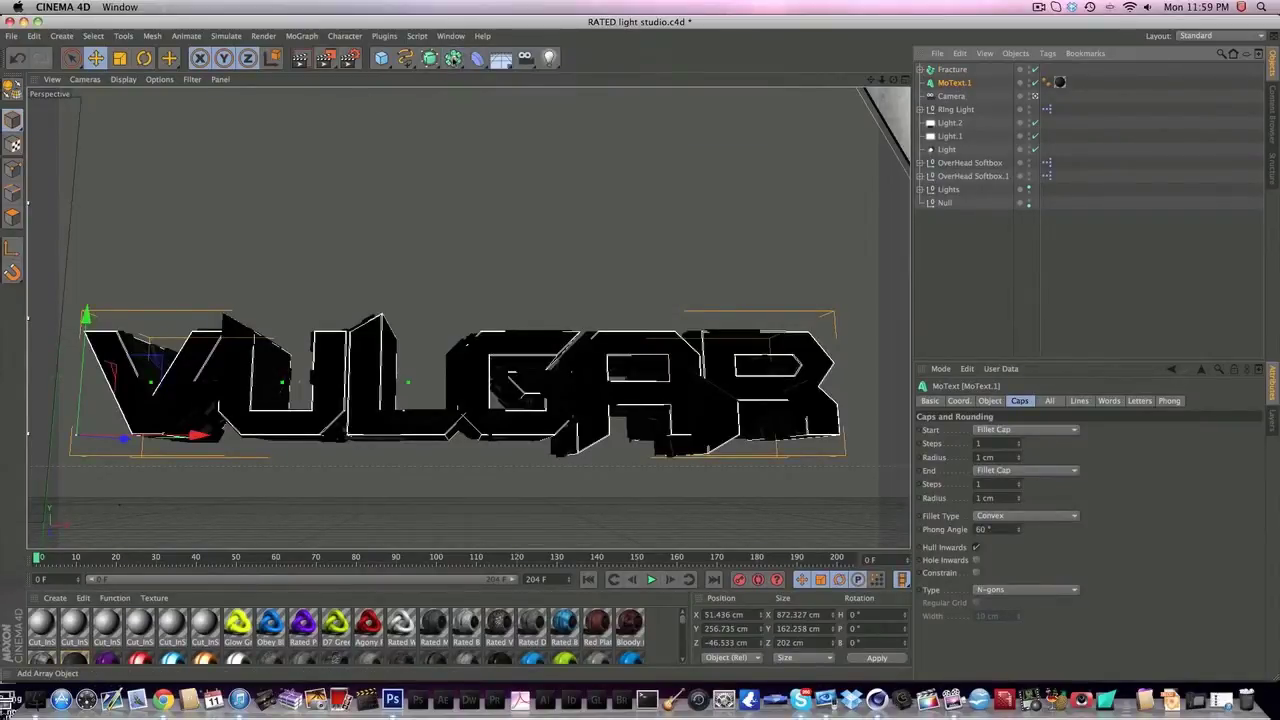
{"action": "left_click", "coordinate": [452, 58]}
{"action": "left_click", "coordinate": [606, 66]}
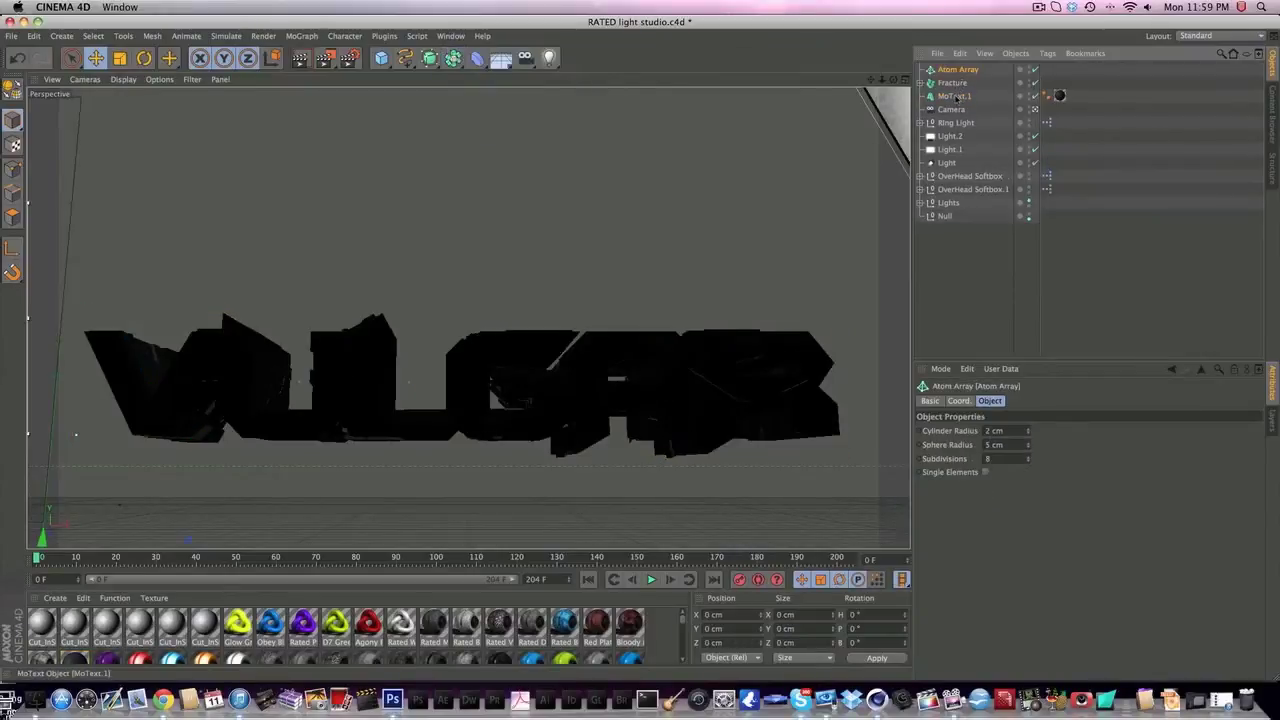
{"action": "left_click_drag", "start_coordinate": [960, 72], "coordinate": [958, 74]}
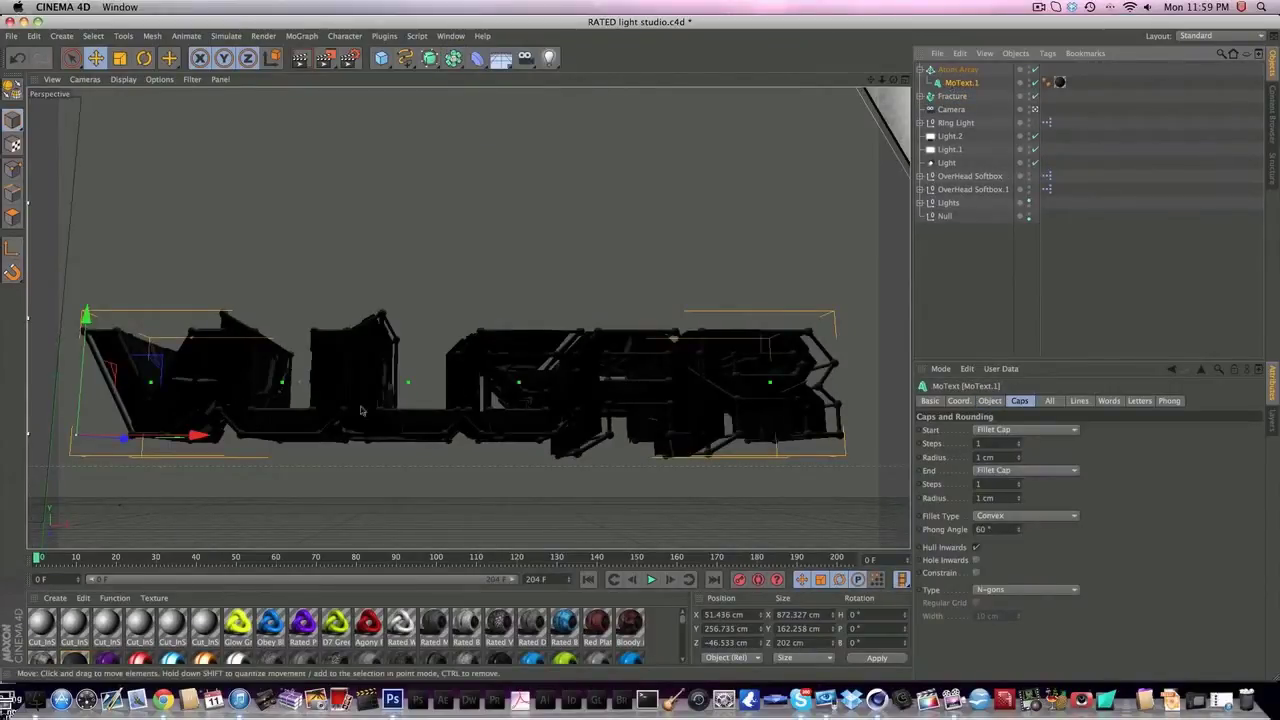
- Shift the MoText.1 copy about 2 cm in the negative X direction to align it with the fractured letters
{"action": "left_click_drag", "start_coordinate": [200, 435], "coordinate": [195, 435]}
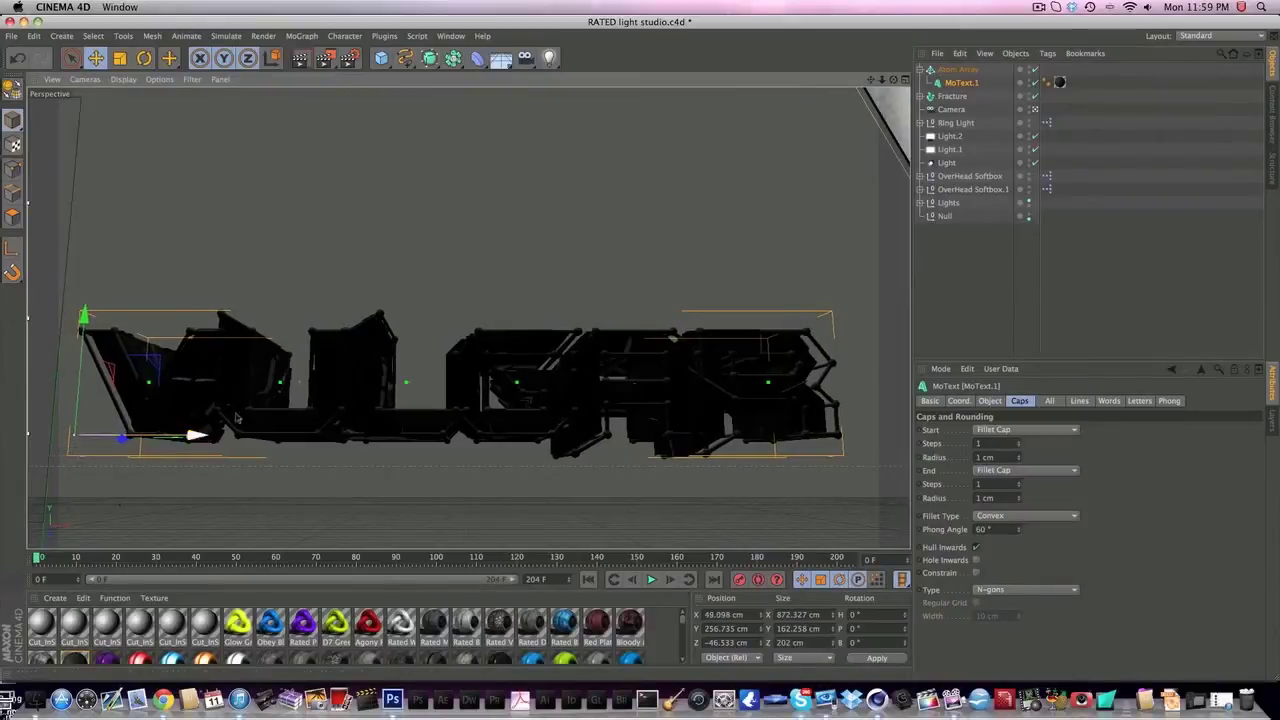
{"action": "left_click", "coordinate": [958, 70]}
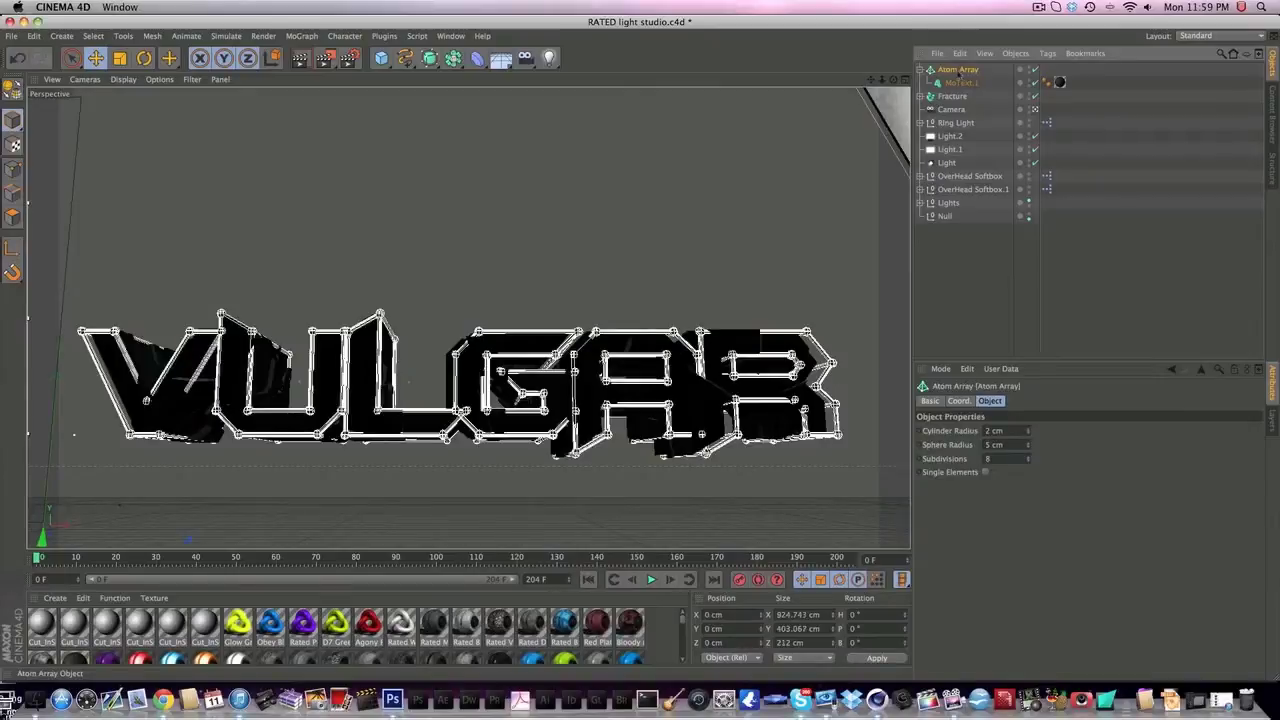
{"action": "left_click", "coordinate": [960, 83]}
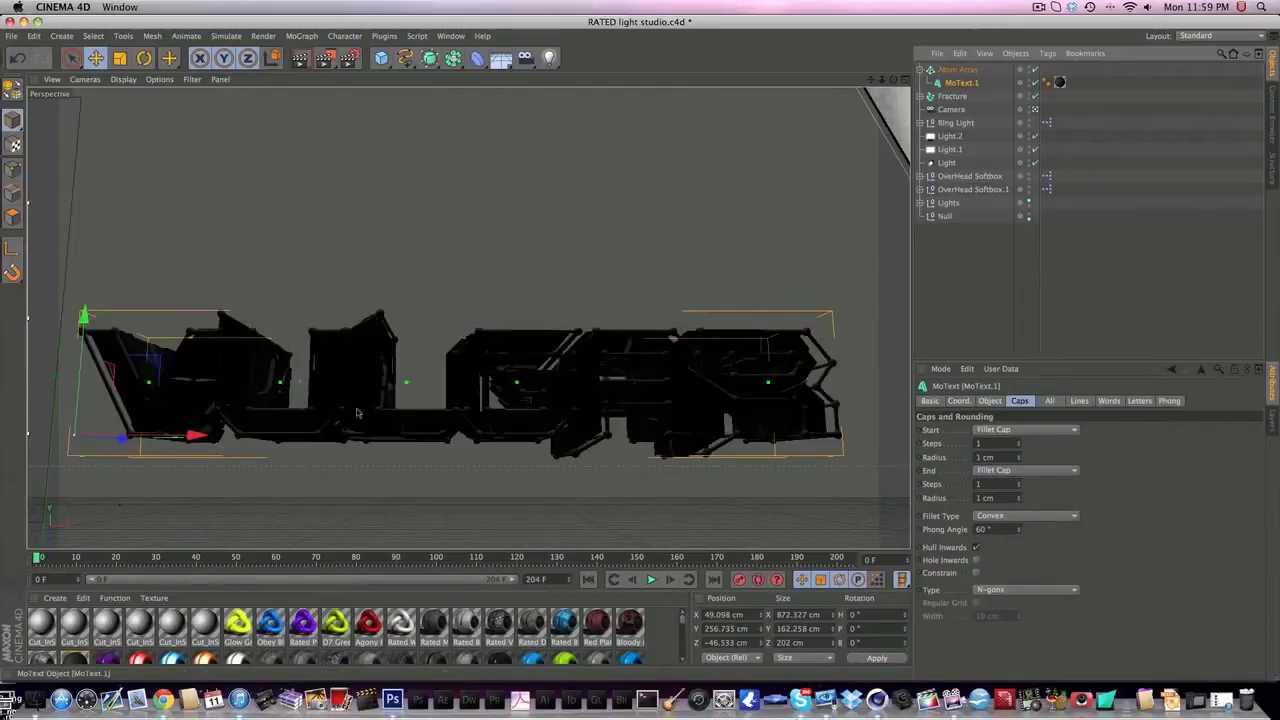
- Disable the Fracture object to view the Atom Array alone, collapse the Atom Array, and enable the Fracture object again
{"action": "left_click", "coordinate": [1035, 96]}
{"action": "left_click", "coordinate": [929, 71]}
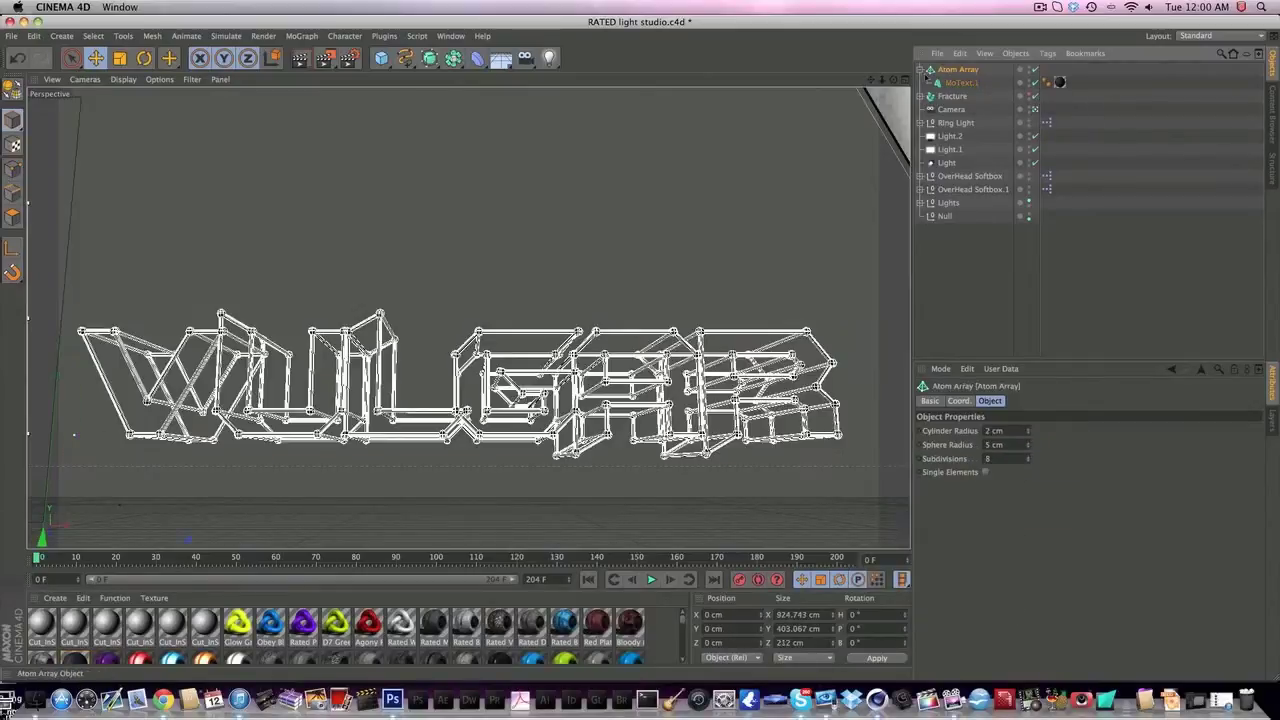
{"action": "left_click", "coordinate": [920, 70]}
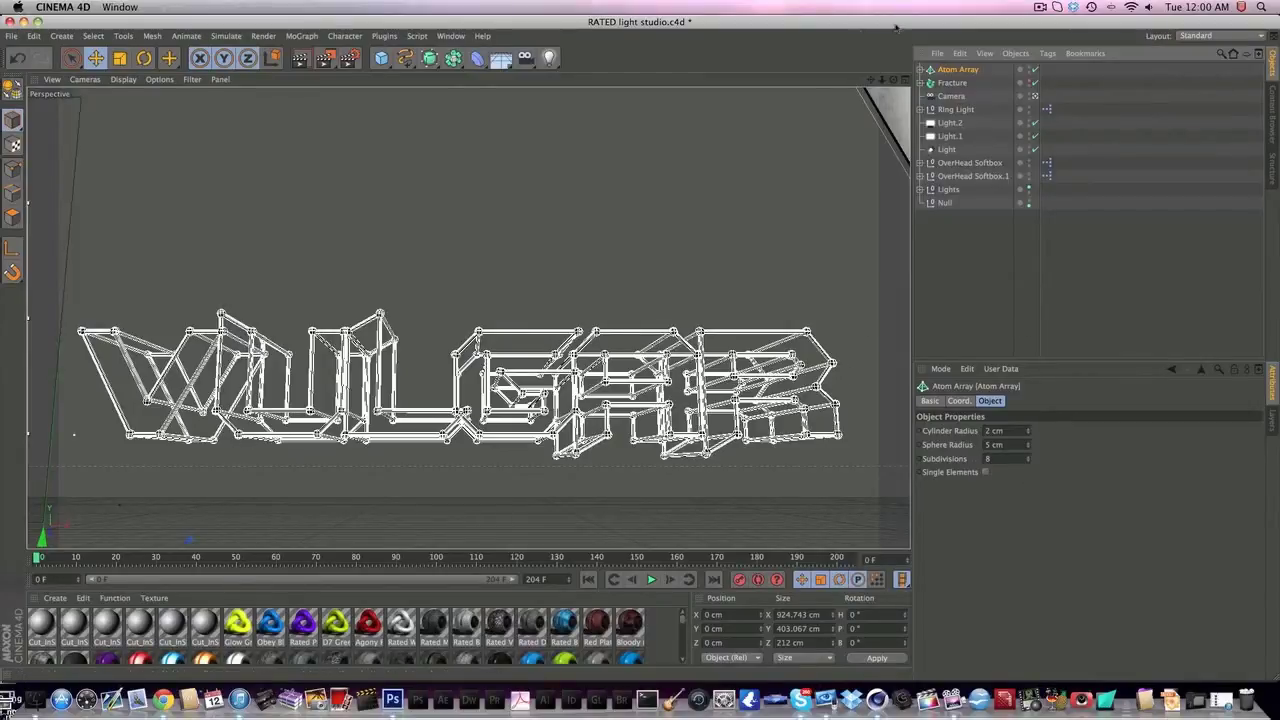
{"action": "left_click", "coordinate": [1029, 81]}
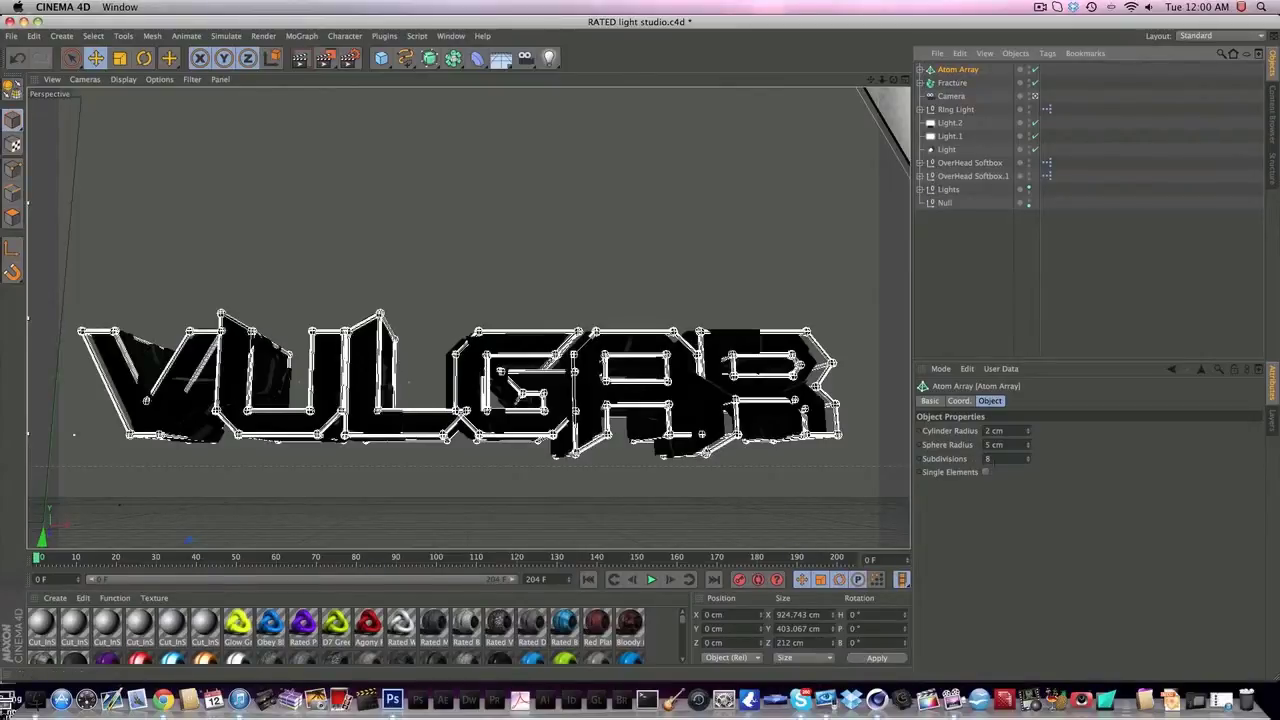
- Set the Atom Array's sphere radius to 10 cm
{"action": "left_click_drag", "start_coordinate": [1008, 446], "coordinate": [986, 445]}
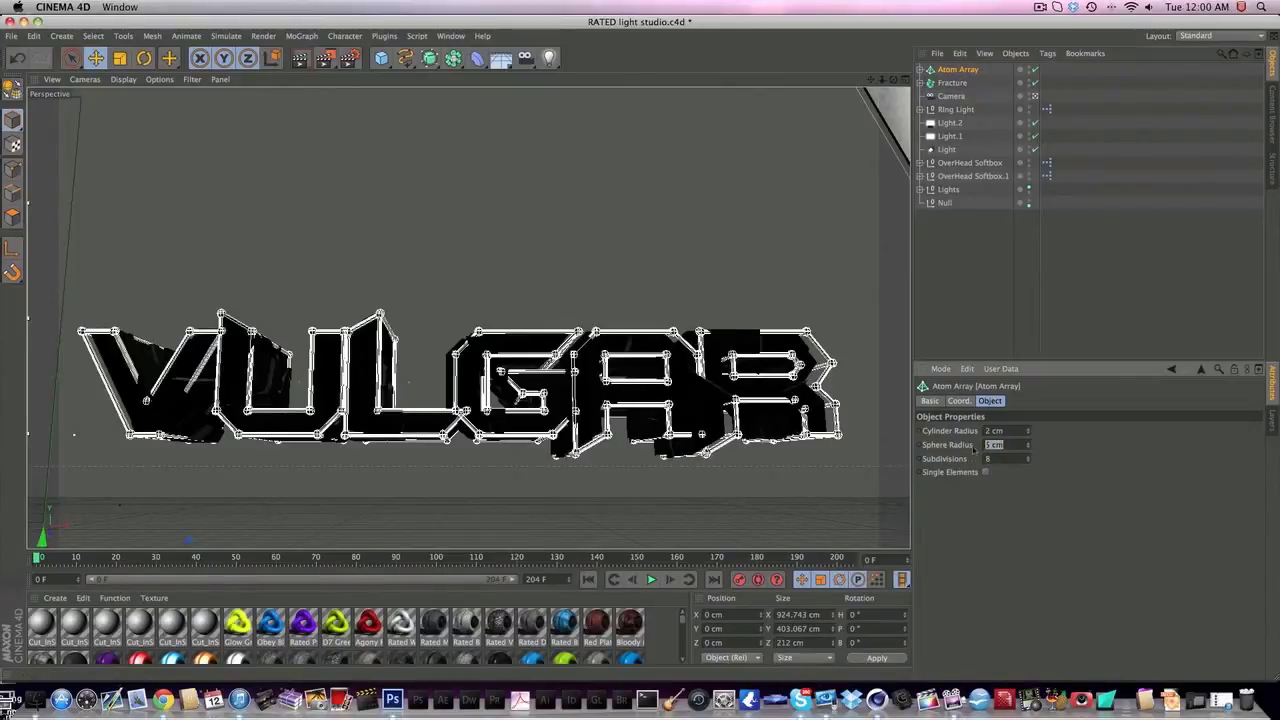
{"action": "type", "text": "10"}
{"action": "key", "text": "Return"}
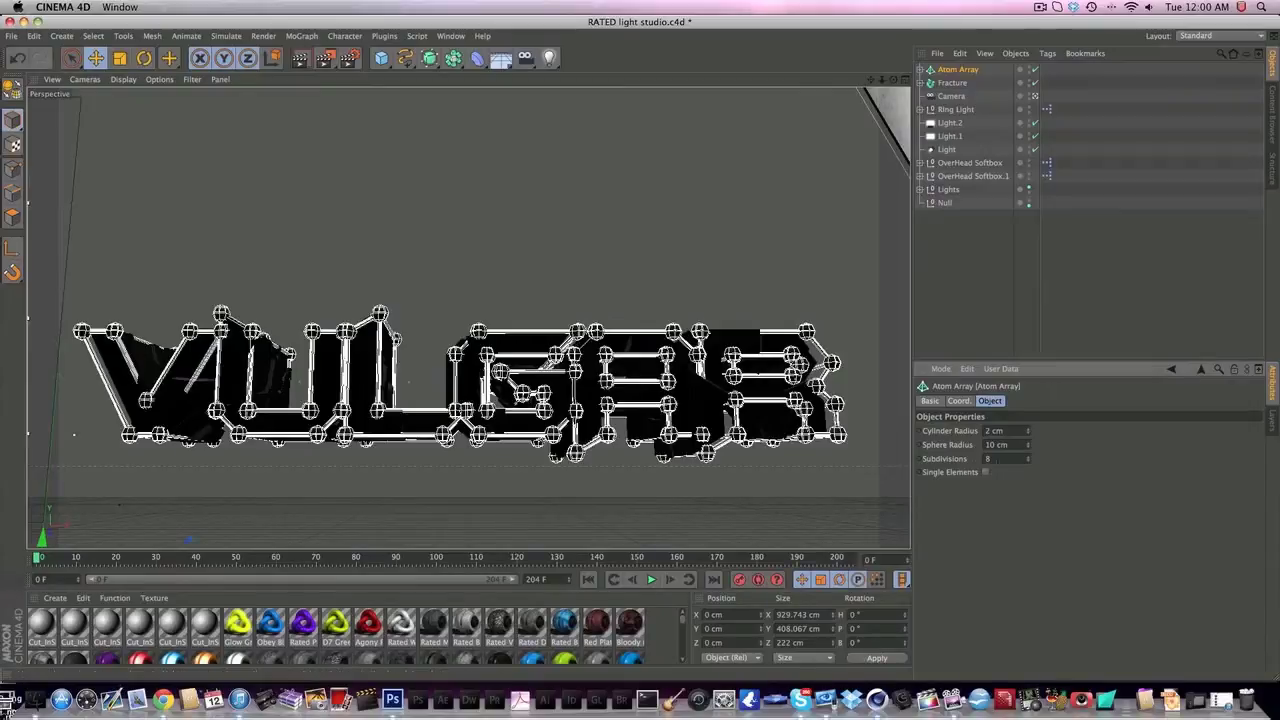
- Try Atom Array sphere radii of 50 cm and 15 cm, and return the radius to 10 cm
{"action": "left_click", "coordinate": [996, 444]}
{"action": "type", "text": "50"}
{"action": "key", "text": "Return"}
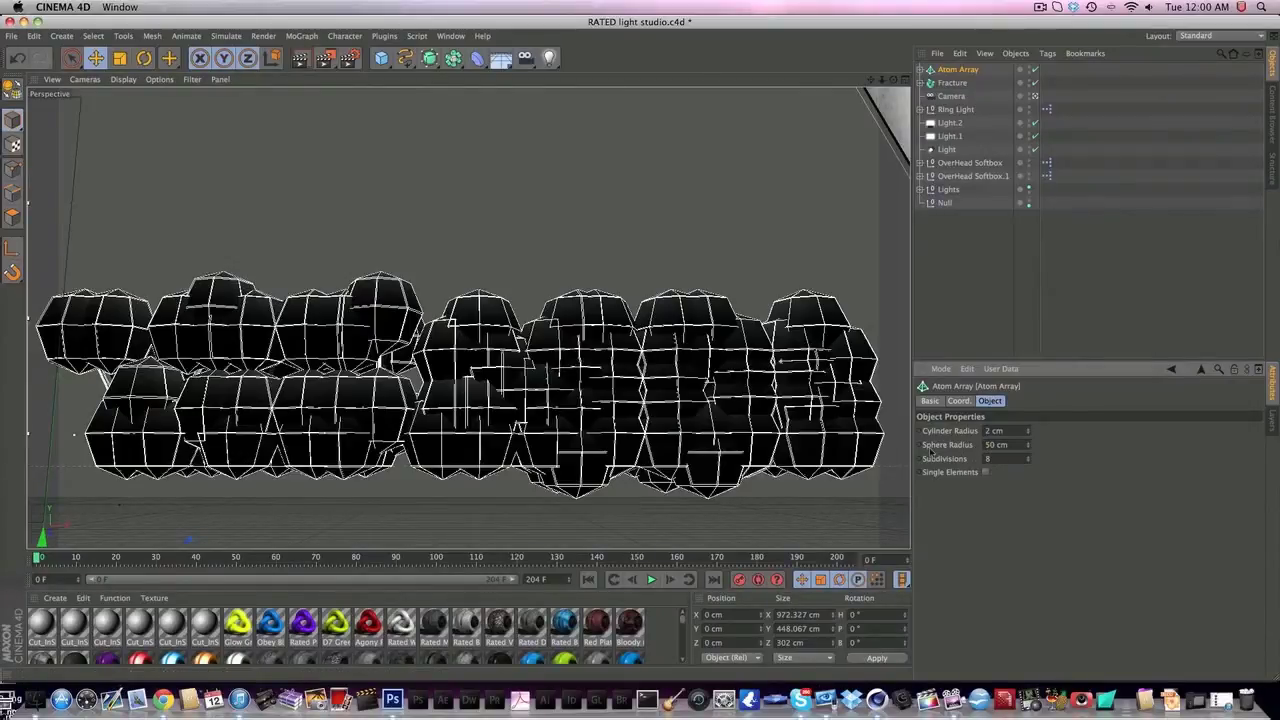
{"action": "left_click", "coordinate": [996, 444]}
{"action": "type", "text": "15"}
{"action": "key", "text": "Return"}
{"action": "left_click", "coordinate": [996, 444]}
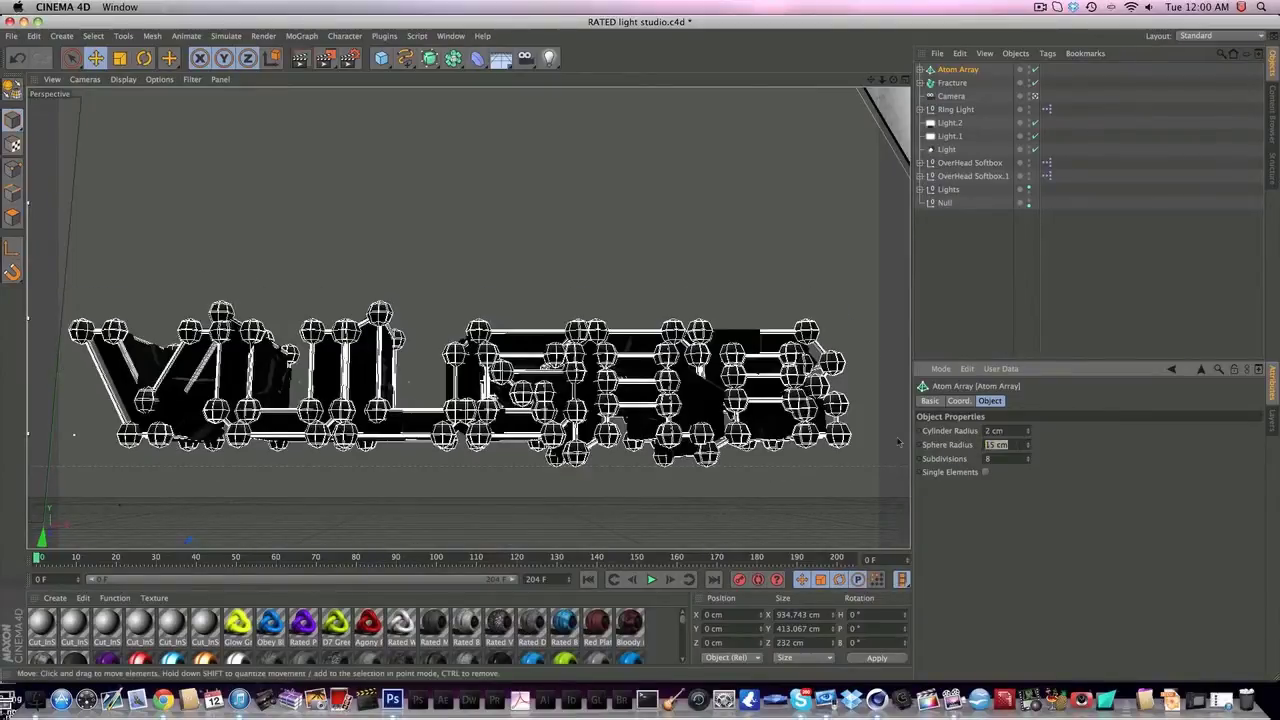
{"action": "type", "text": "10"}
{"action": "key", "text": "Return"}
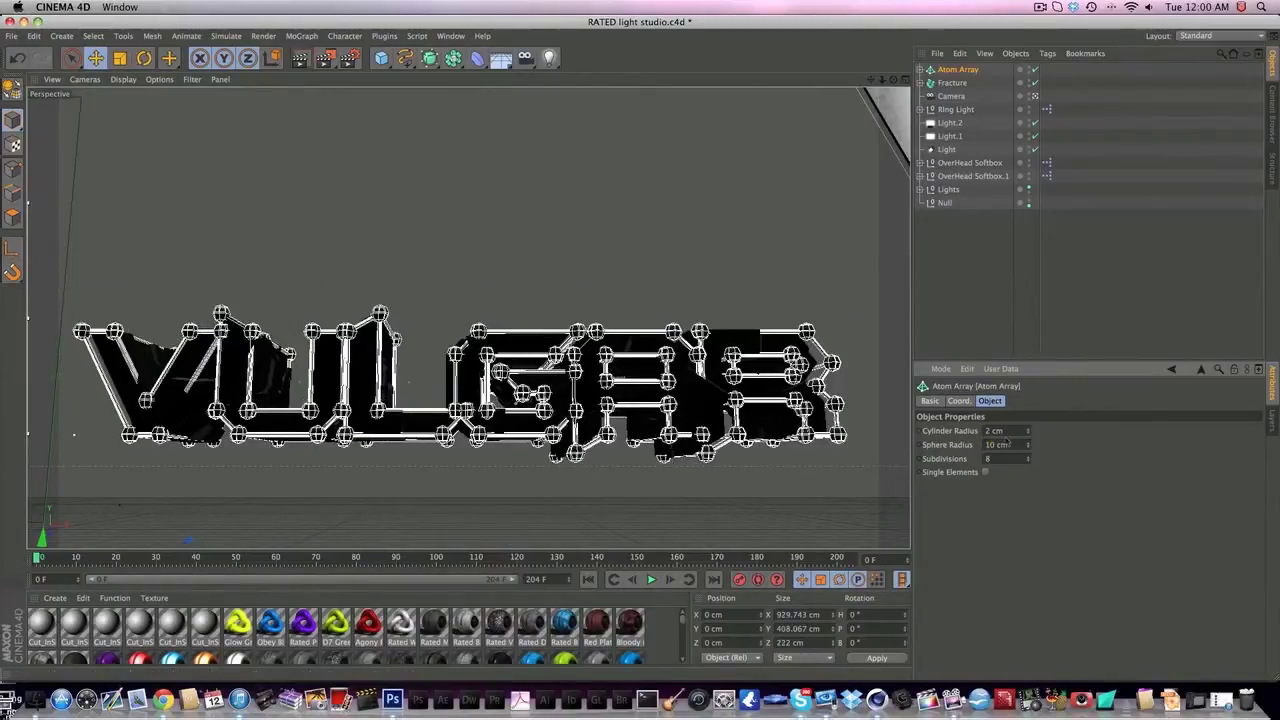
- Set the Atom Array's subdivisions to 20 for smoother spheres and cylinders
{"action": "double_click", "coordinate": [989, 459]}
{"action": "type", "text": "20"}
{"action": "key", "text": "Return"}
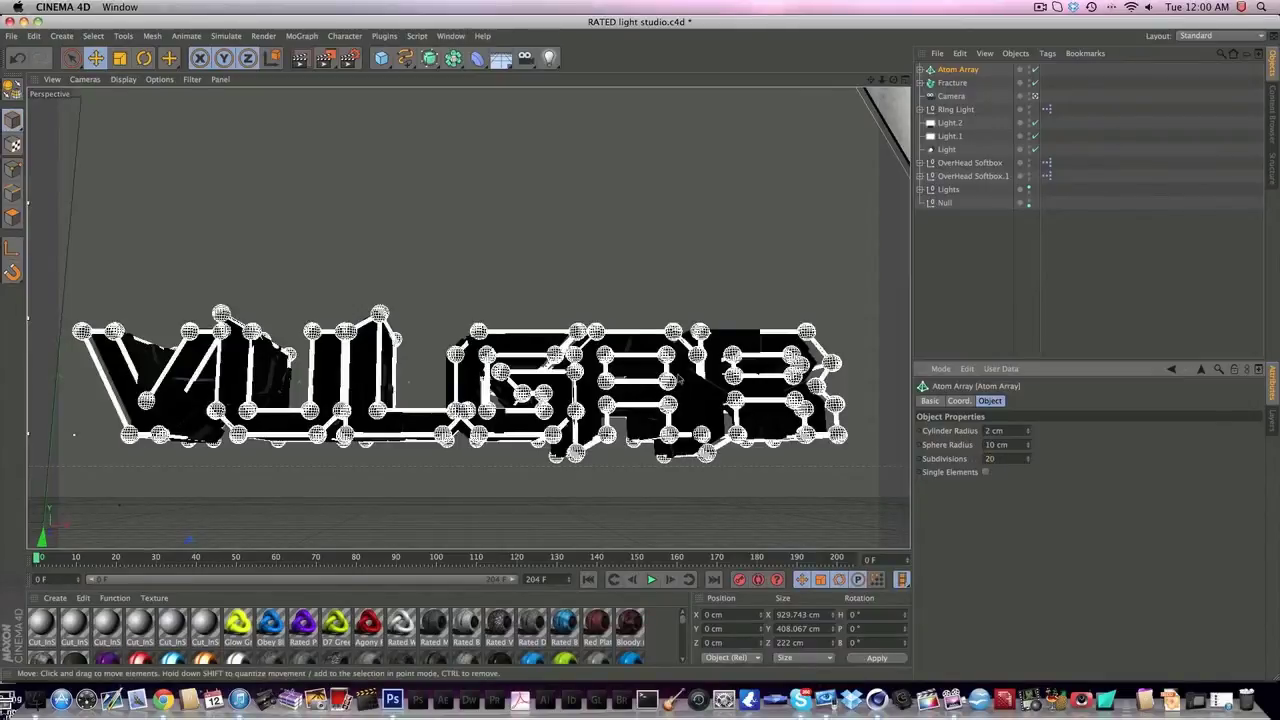
- Try the Atom Array's Single Elements option, switch it back off, and keep the Atom Array selected
{"action": "left_click_drag", "start_coordinate": [998, 459], "coordinate": [963, 461]}
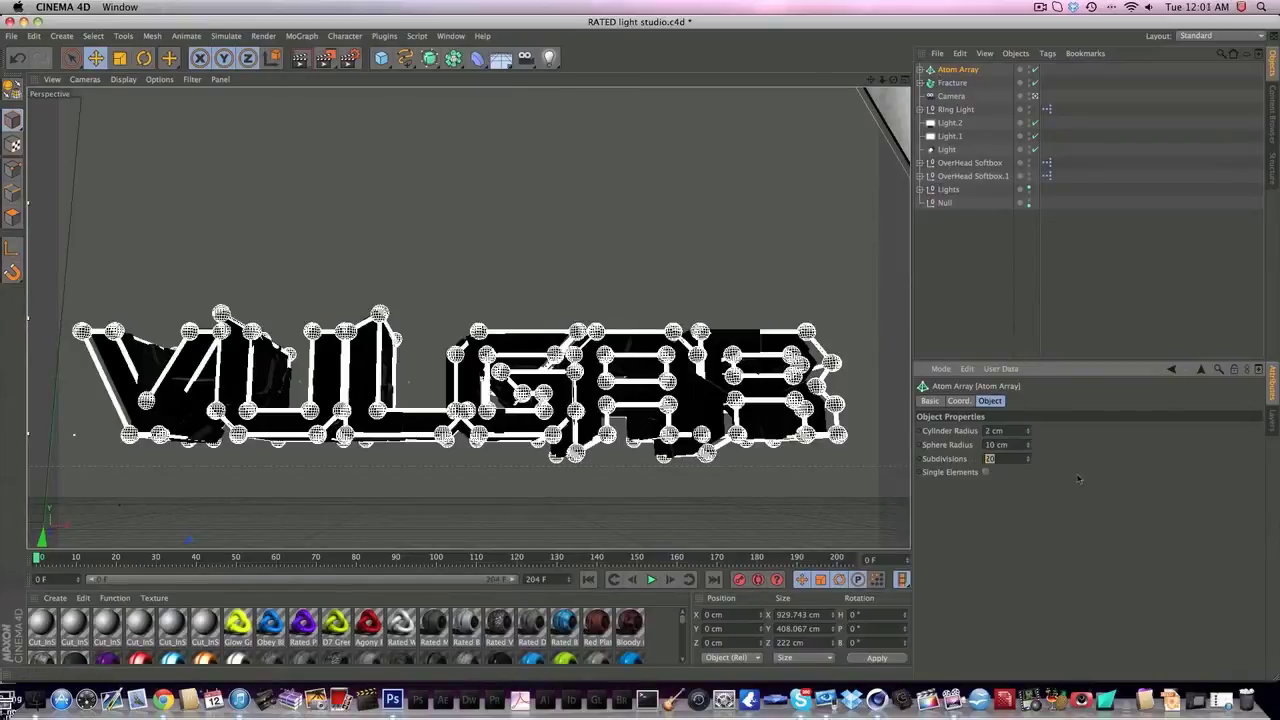
{"action": "left_click", "coordinate": [1007, 478]}
{"action": "left_click", "coordinate": [987, 473]}
{"action": "left_click", "coordinate": [987, 473]}
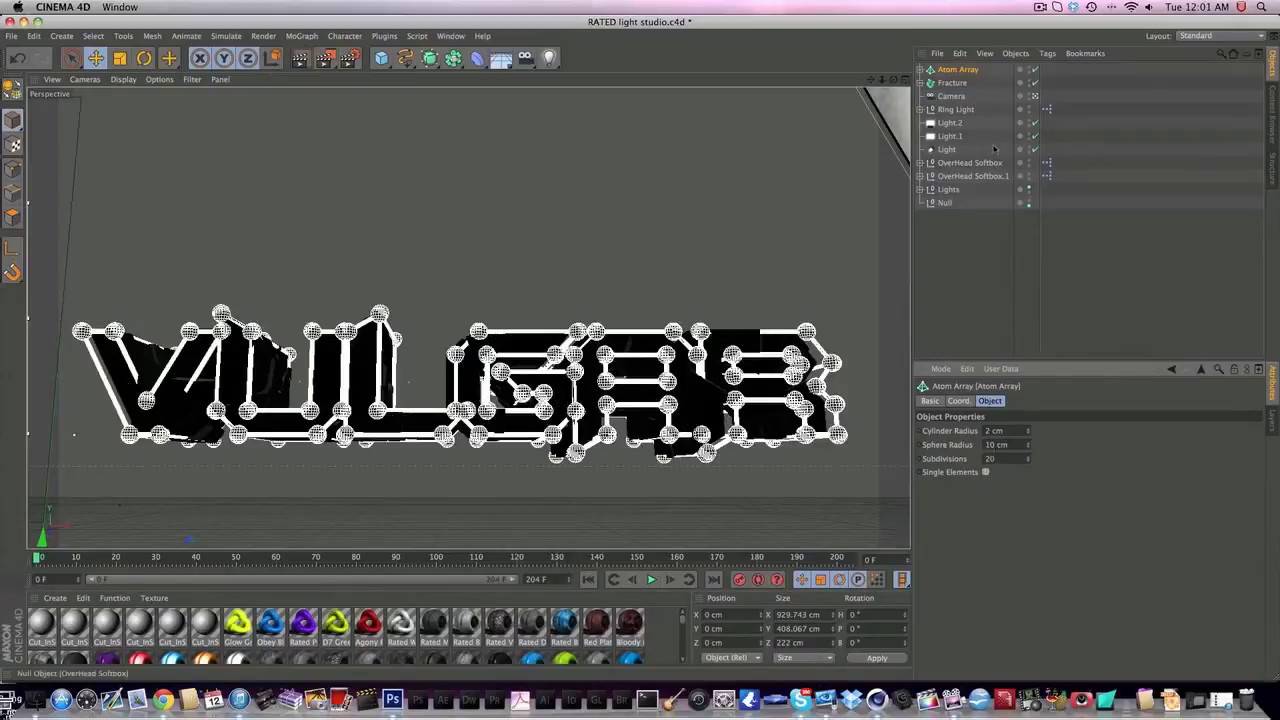
{"action": "left_click", "coordinate": [952, 83]}
{"action": "left_click", "coordinate": [957, 71]}
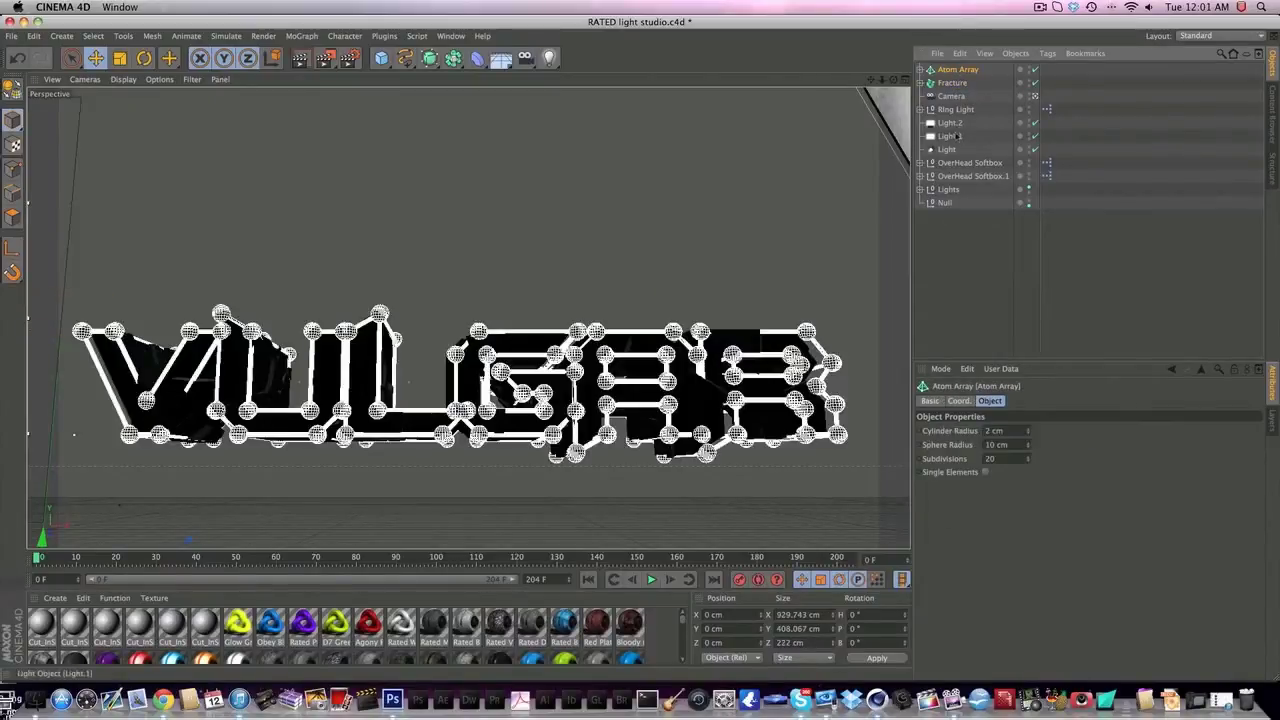
- Expand the Atom Array, add a MoGraph Random effector to the scene, and set its deformation to Point
{"action": "left_click", "coordinate": [920, 70]}
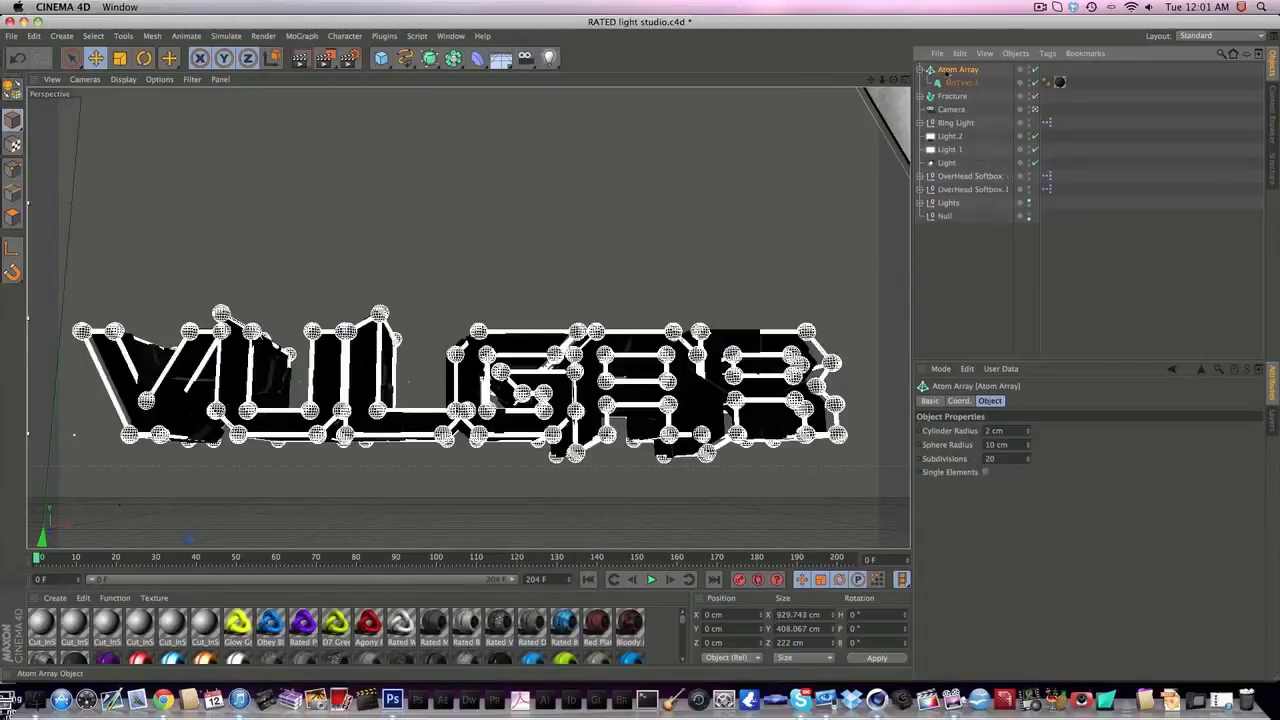
{"action": "left_click", "coordinate": [301, 36]}
{"action": "mouse_move", "coordinate": [299, 58]}
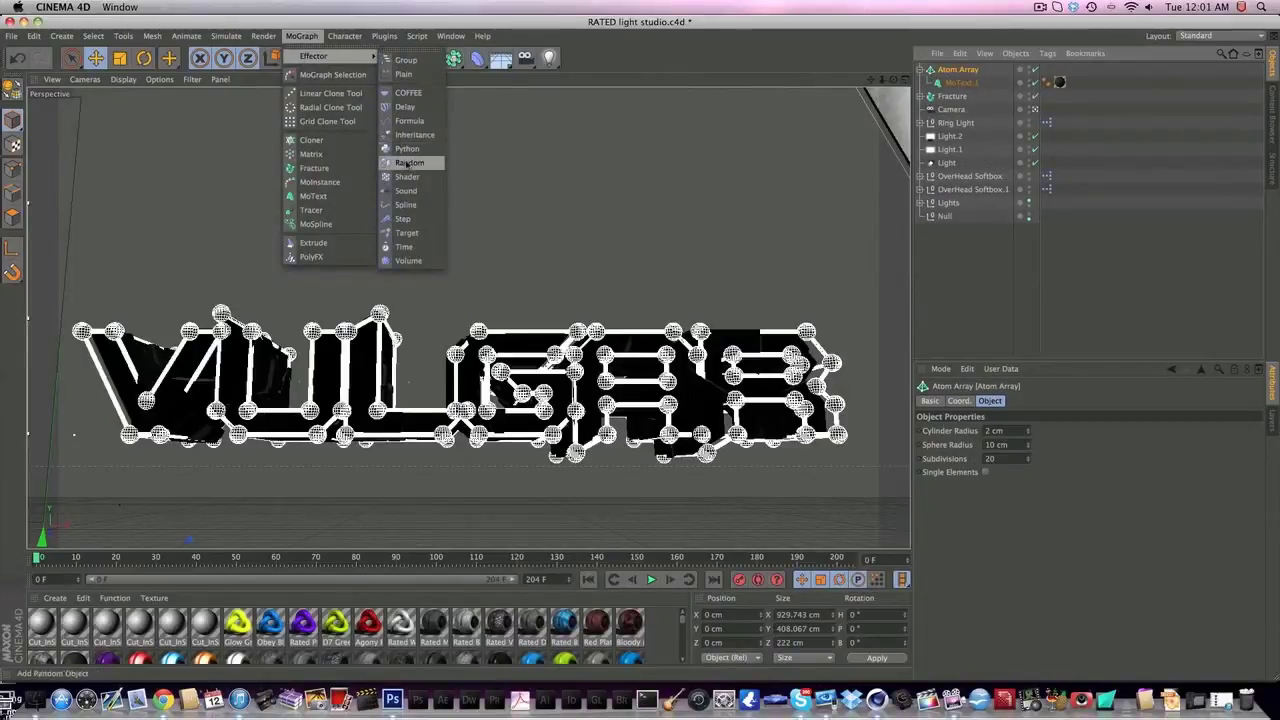
{"action": "left_click", "coordinate": [409, 162]}
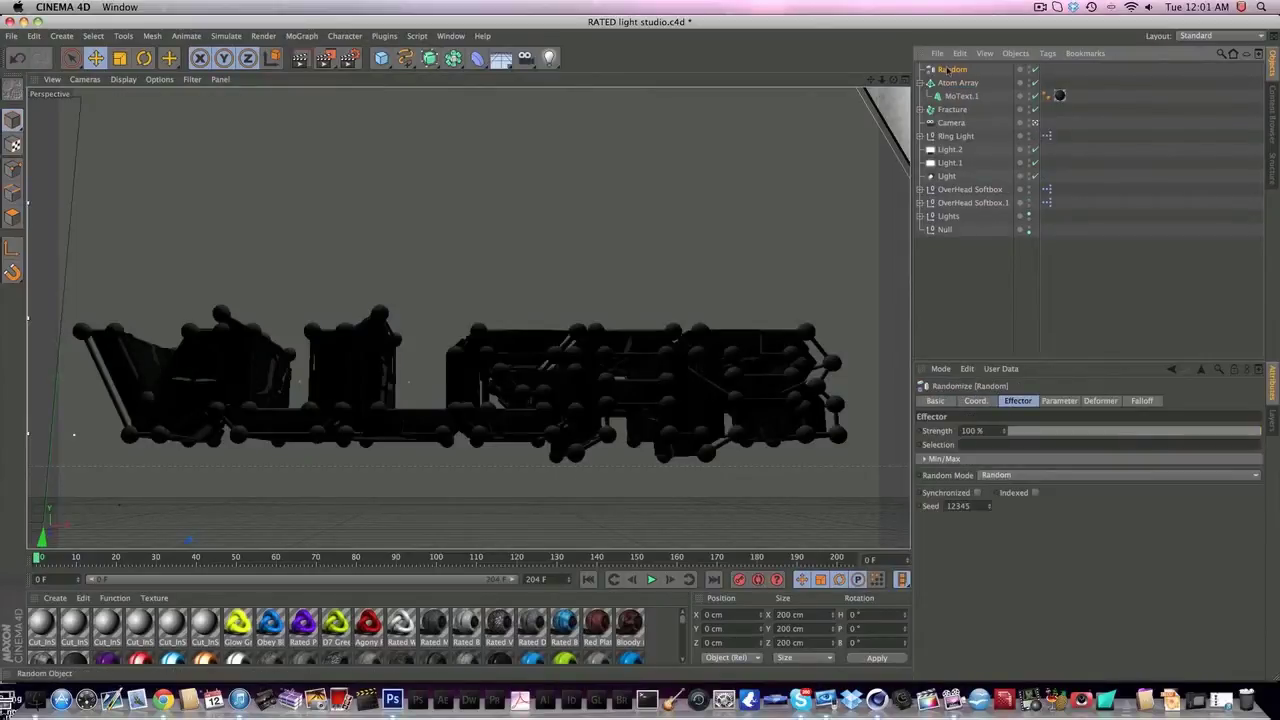
{"action": "left_click", "coordinate": [1100, 401]}
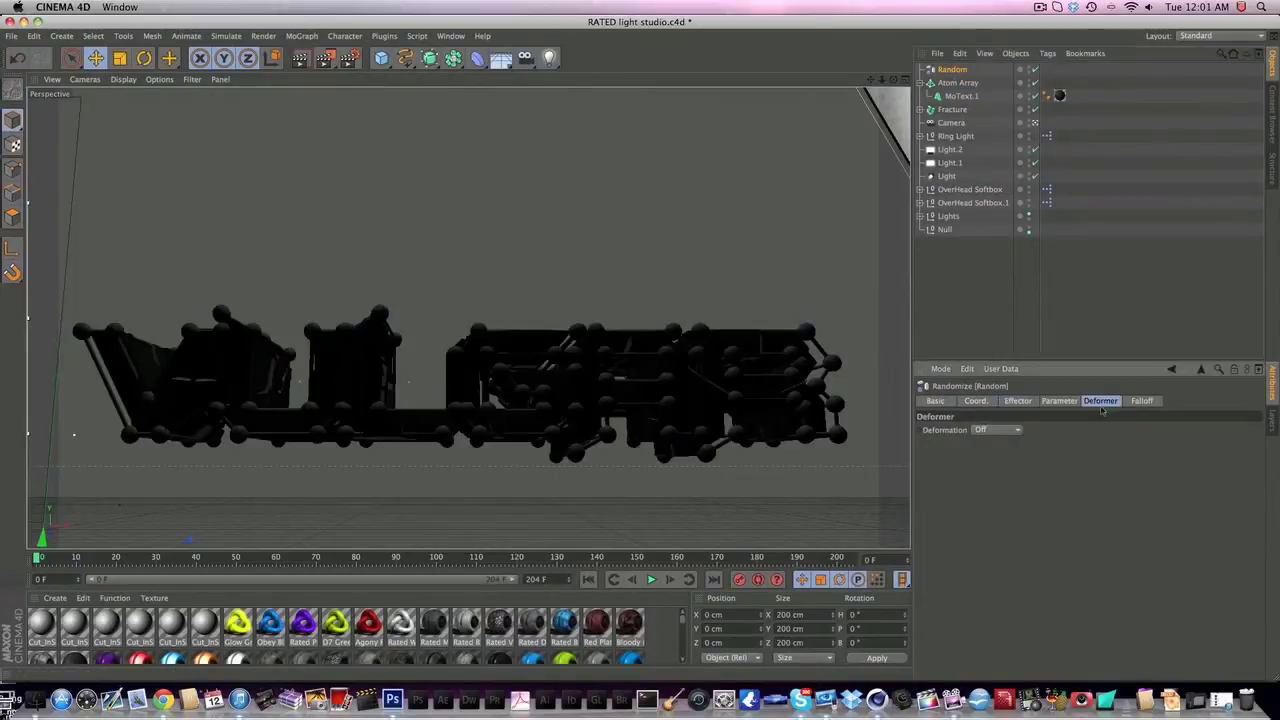
{"action": "left_click", "coordinate": [1004, 434]}
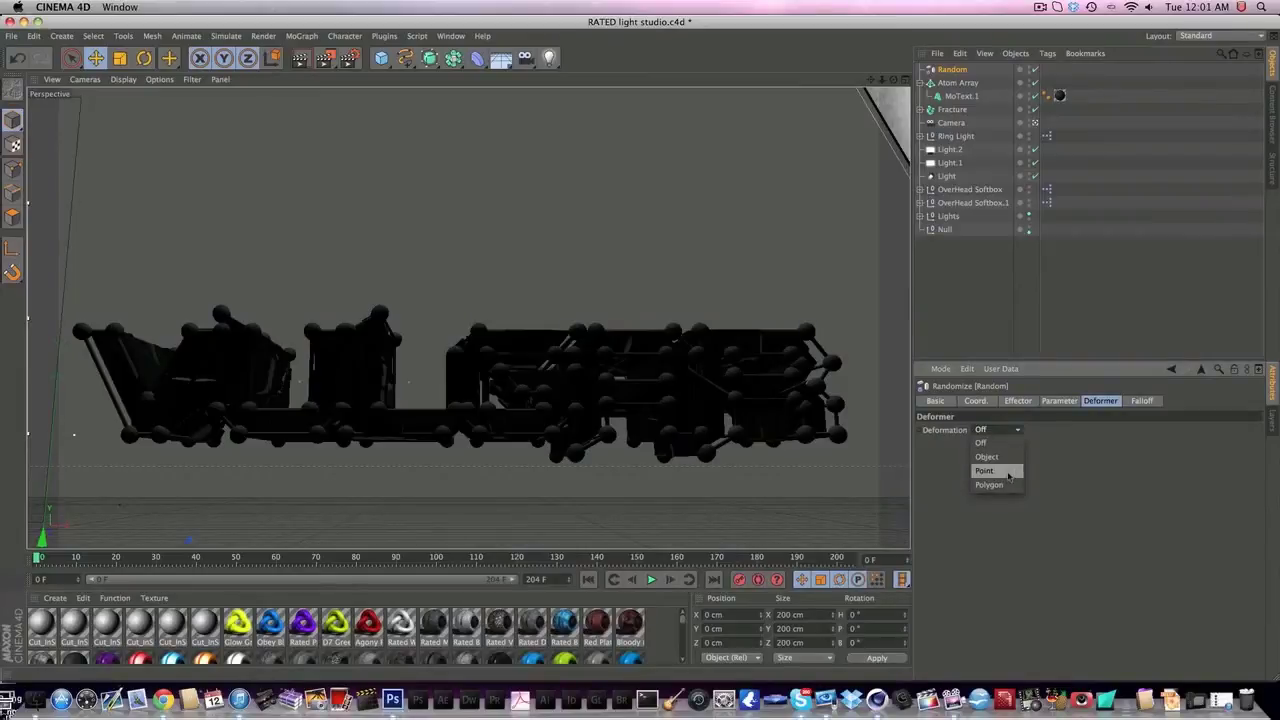
{"action": "left_click", "coordinate": [1008, 471]}
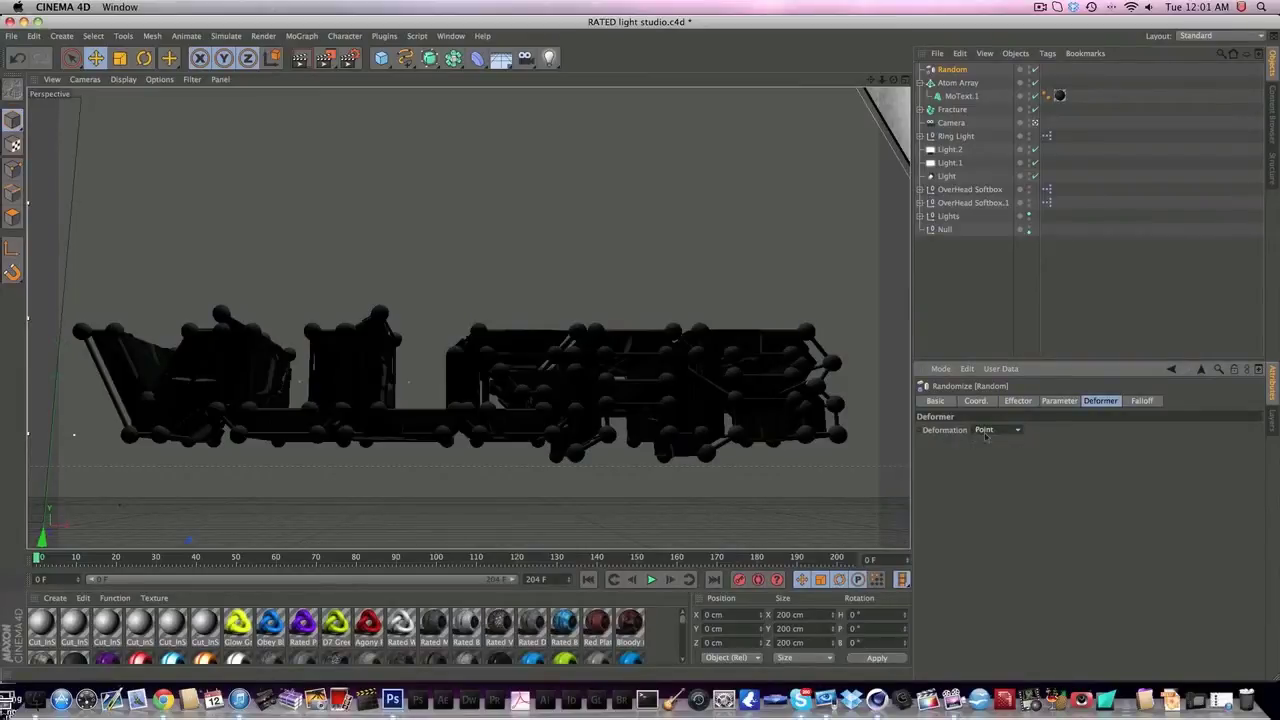
- Make the Random effector a child of MoText.1 inside the Atom Array so it scatters the frame's points
{"action": "left_click_drag", "start_coordinate": [958, 72], "coordinate": [962, 97]}
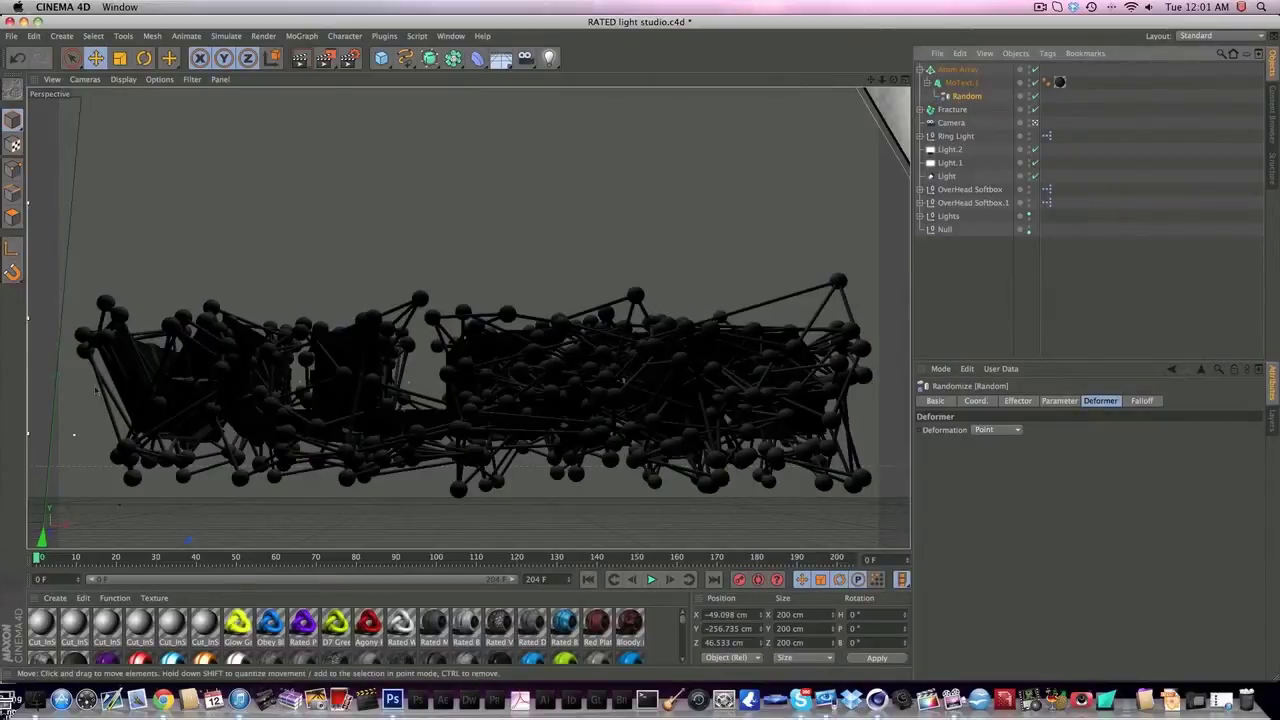
{"action": "left_click", "coordinate": [964, 84]}
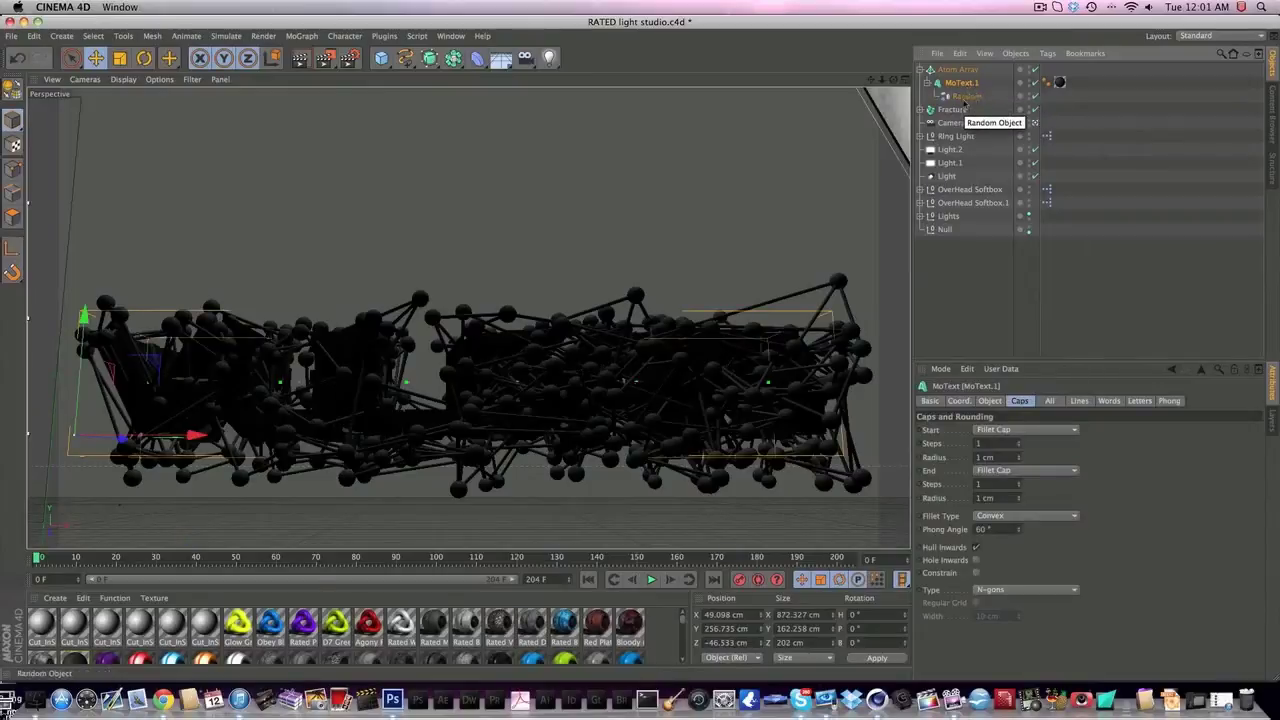
{"action": "left_click", "coordinate": [966, 96]}
{"action": "left_click_drag", "start_coordinate": [963, 76], "coordinate": [962, 96]}
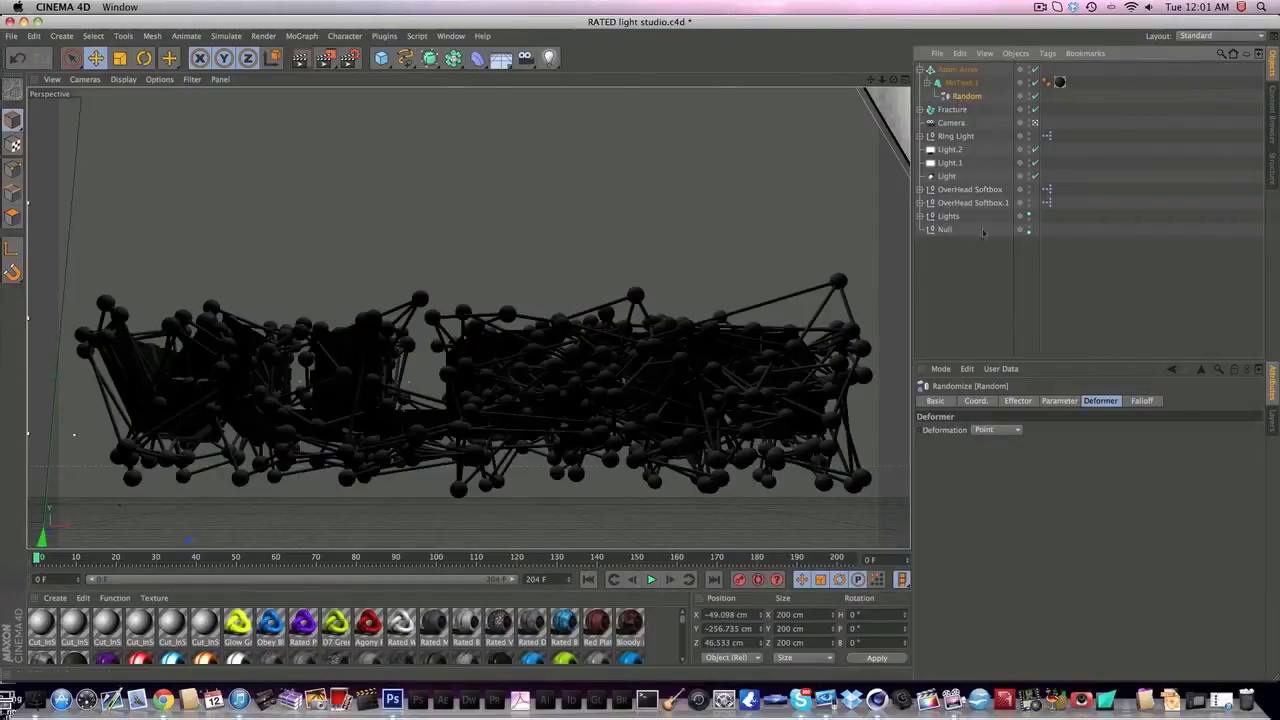
- Set the Random effector's strength to 50%
{"action": "left_click", "coordinate": [1018, 401]}
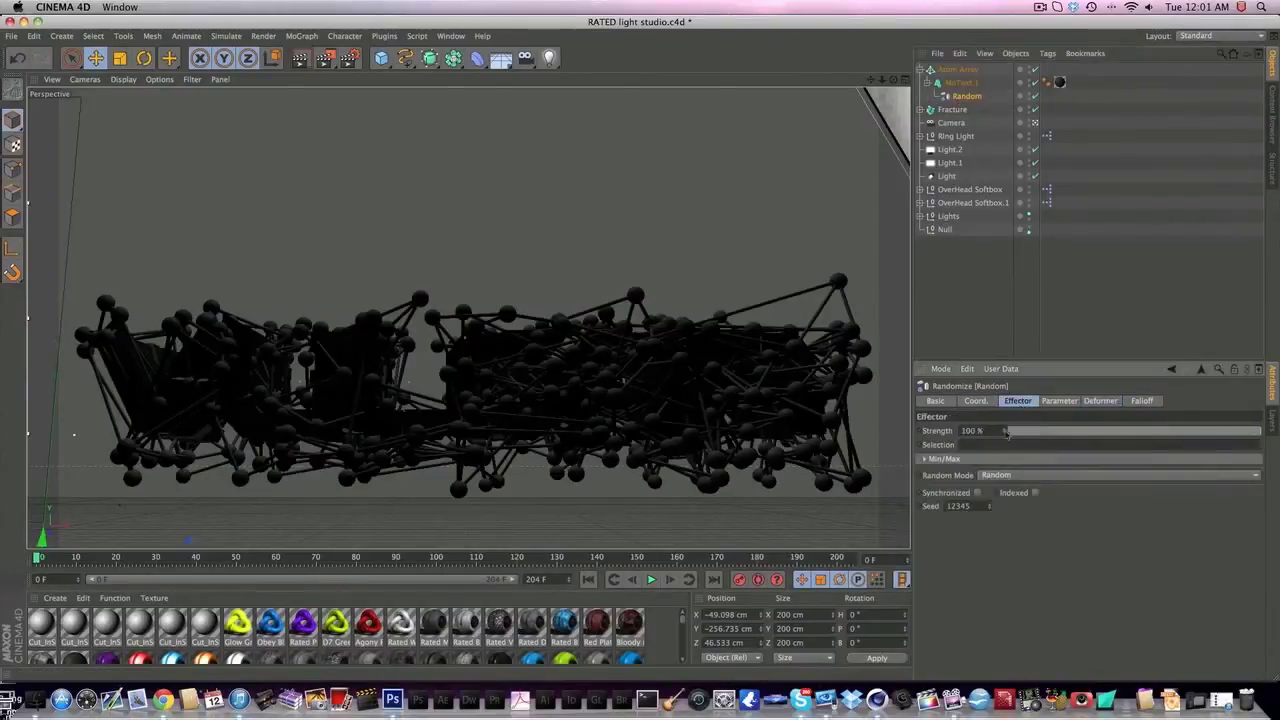
{"action": "left_click", "coordinate": [1004, 431]}
{"action": "type", "text": "50"}
{"action": "key", "text": "Return"}
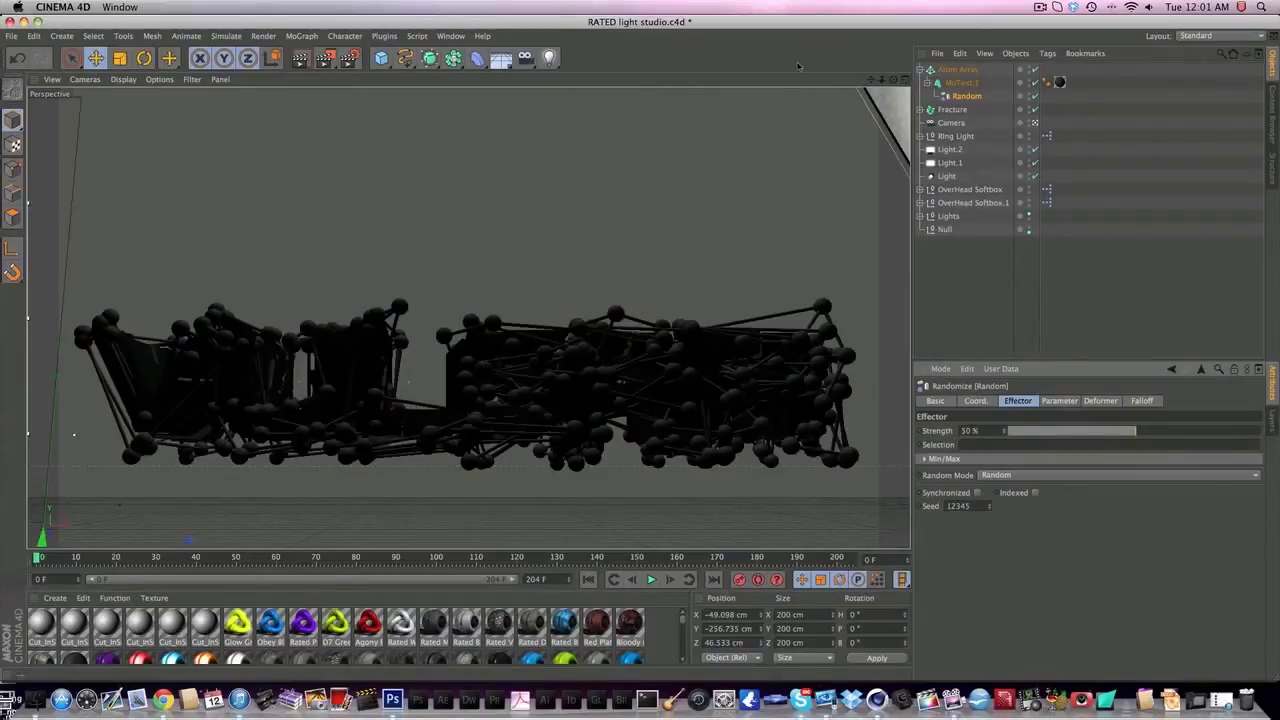
- Show all four views and move MoText.1 about 22 cm along its Z axis in the top view
{"action": "left_click", "coordinate": [906, 79]}
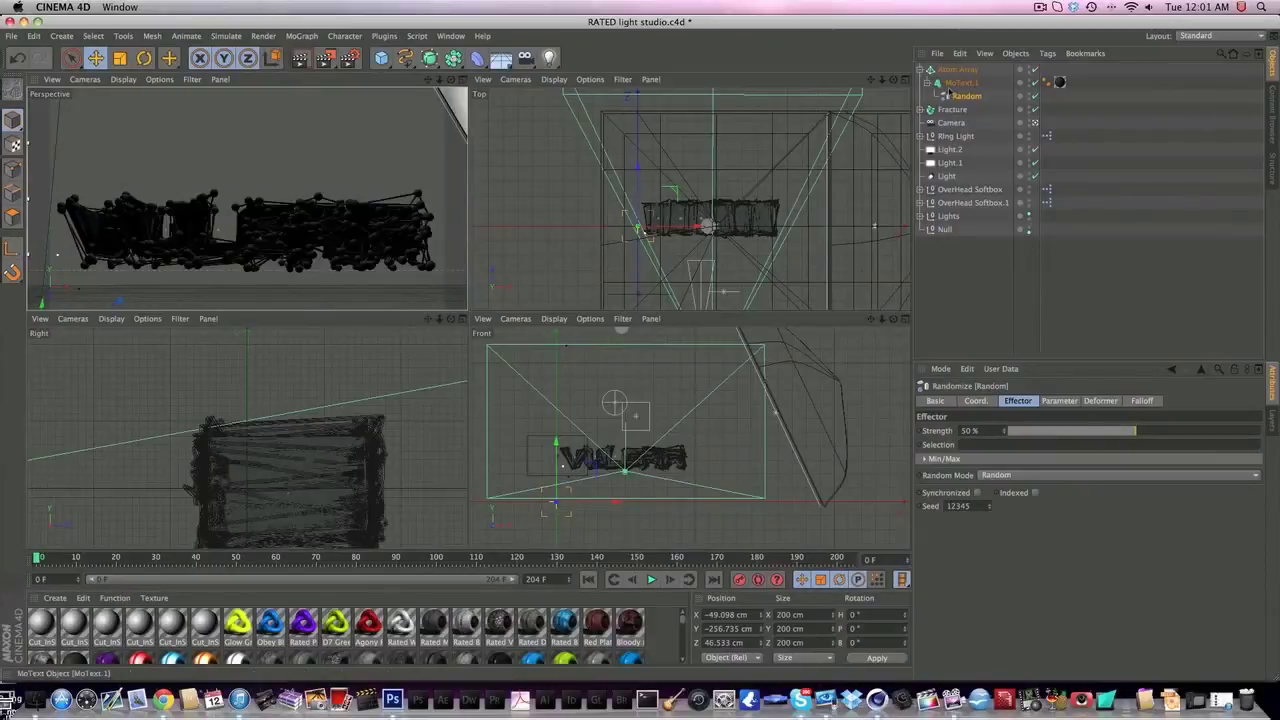
{"action": "left_click", "coordinate": [642, 179]}
{"action": "left_click_drag", "start_coordinate": [642, 179], "coordinate": [645, 173]}
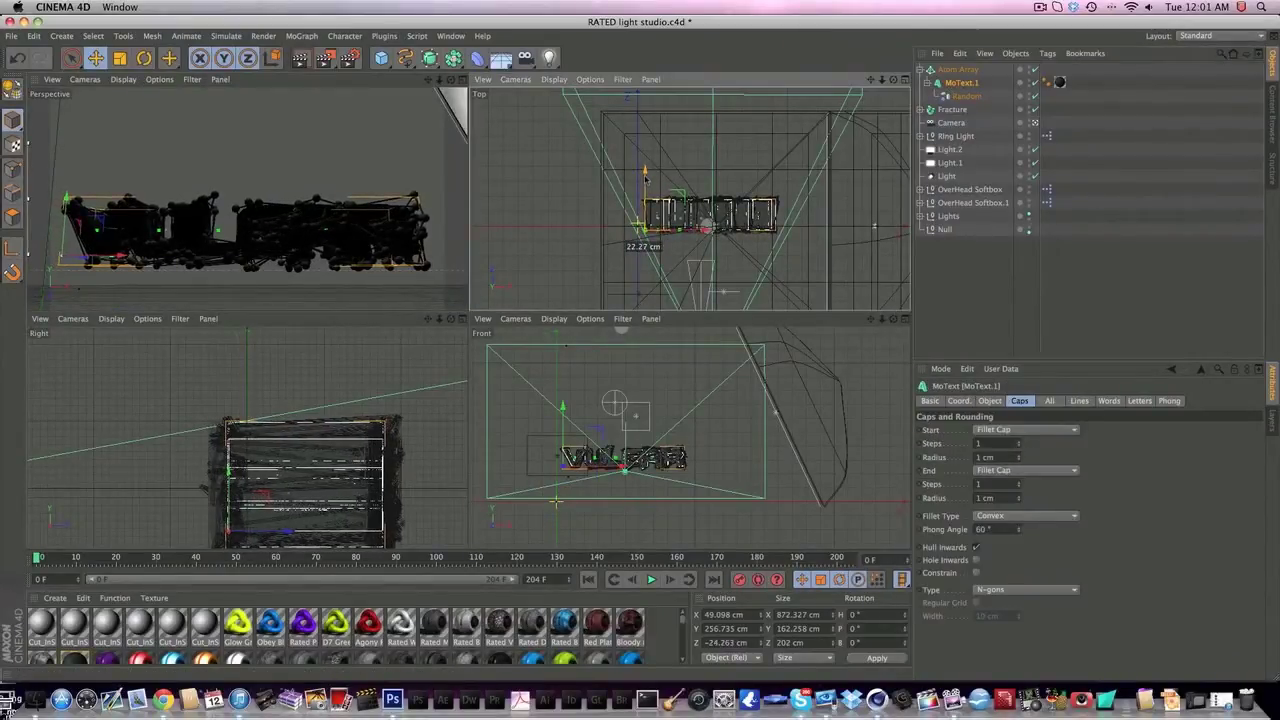
{"action": "left_click", "coordinate": [948, 109]}
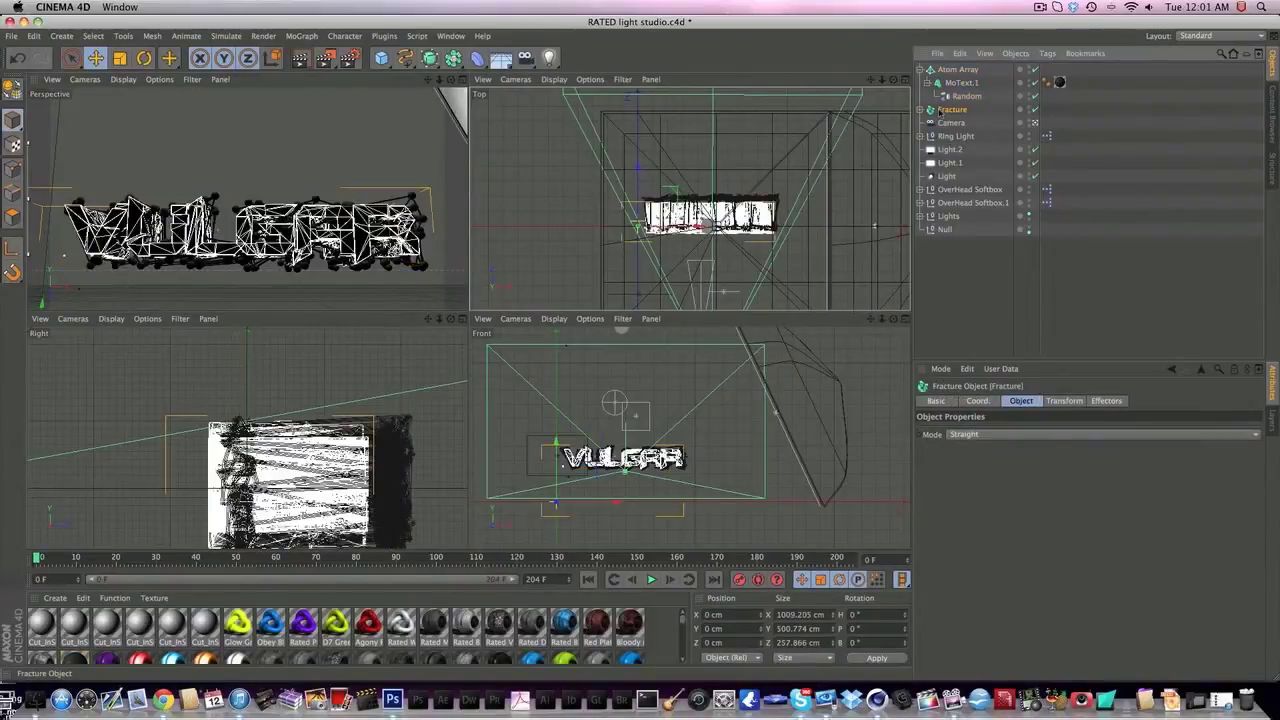
- Set the Random effector's strength to 100%
{"action": "left_click", "coordinate": [958, 97]}
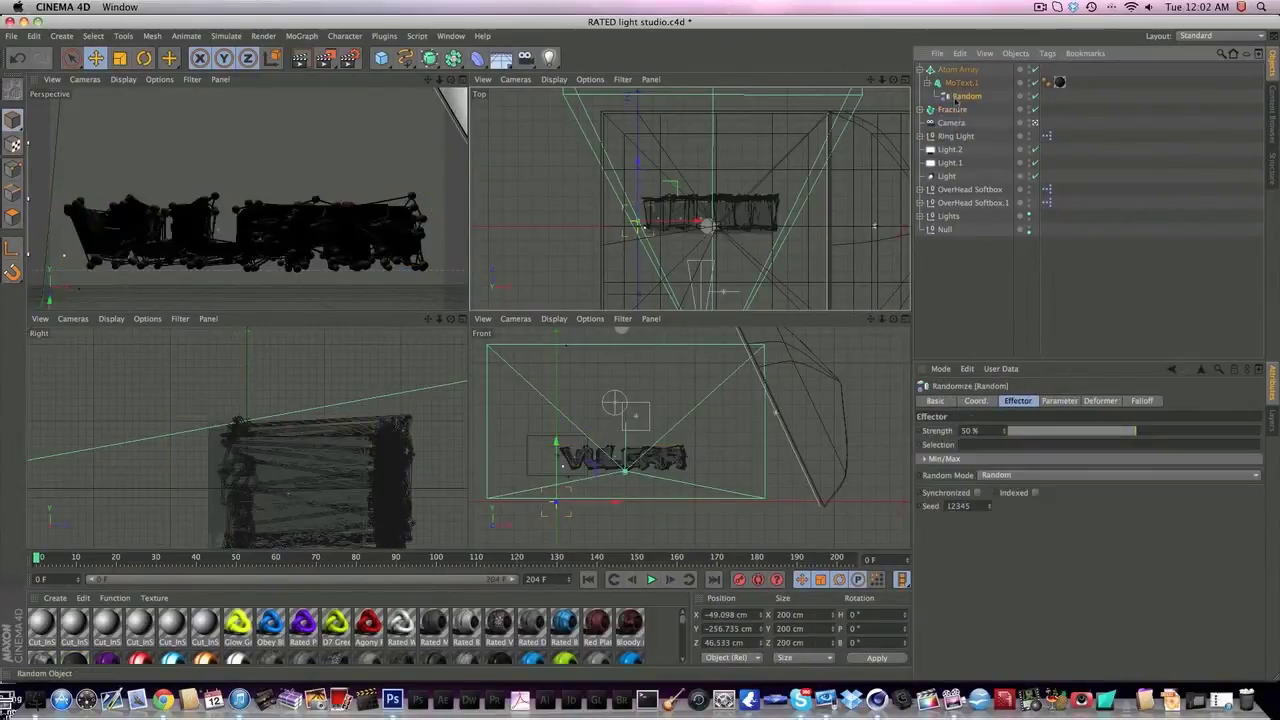
{"action": "left_click_drag", "start_coordinate": [984, 431], "coordinate": [932, 431]}
{"action": "type", "text": "100"}
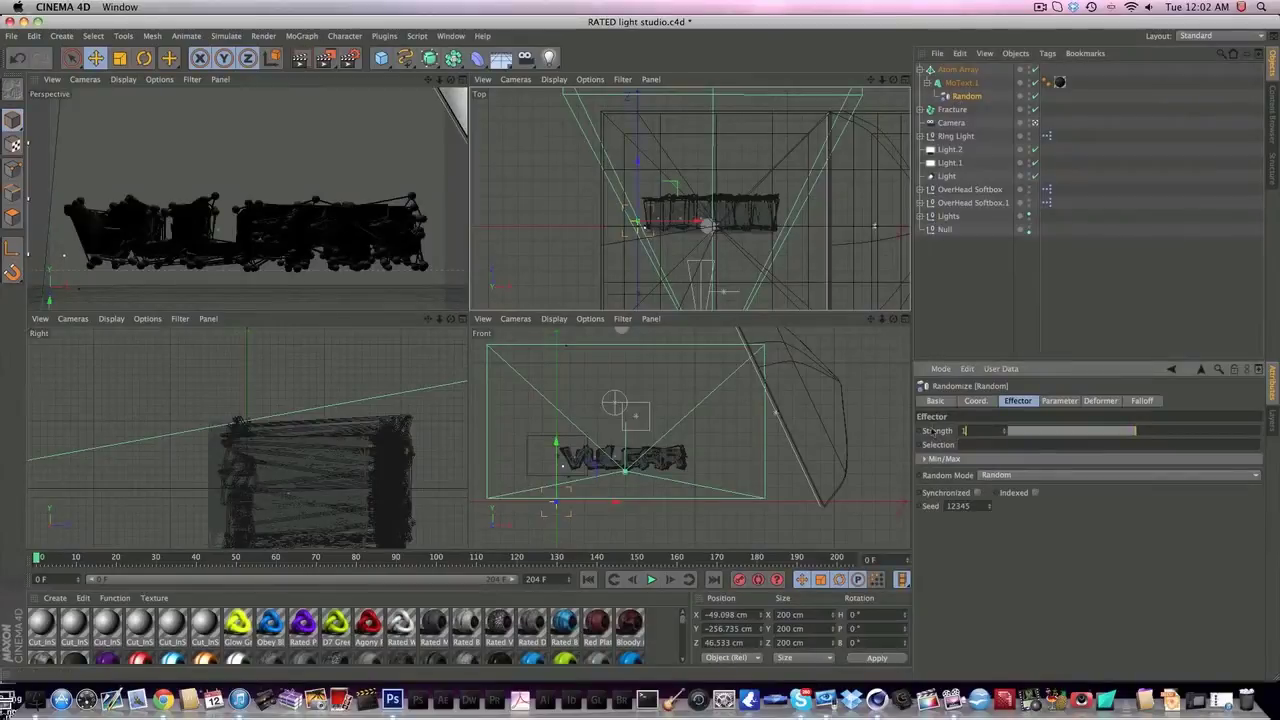
{"action": "key", "text": "Return"}
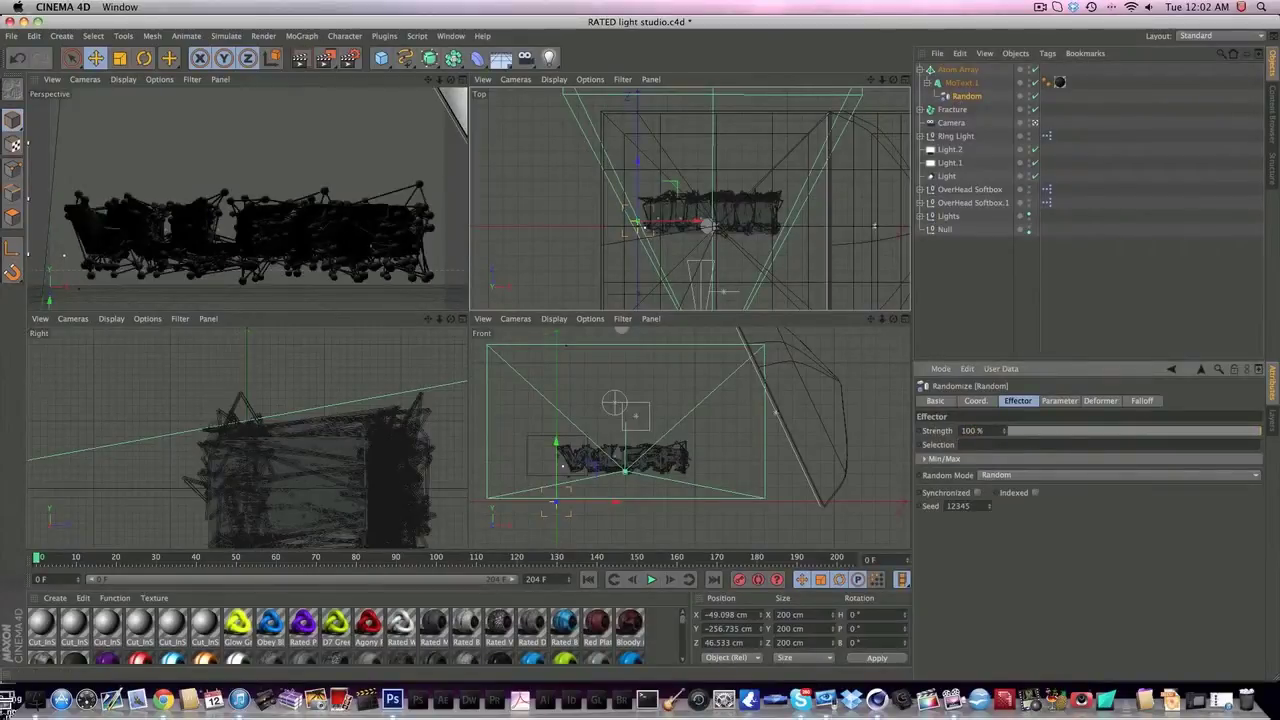
- Try the Random effector's Synchronized or Indexed options and its Noise, Gaussian, Sorted and Turbulence modes, and return the mode to Random
{"action": "left_click", "coordinate": [979, 493]}
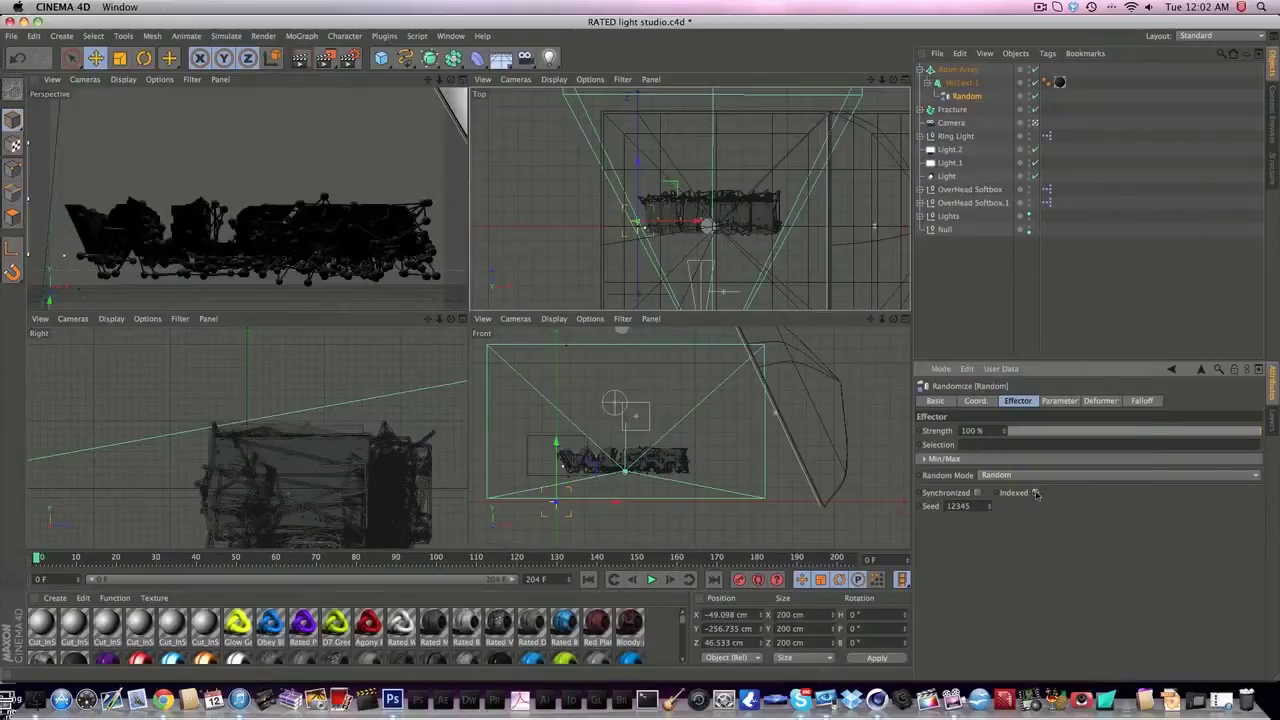
{"action": "left_click", "coordinate": [996, 476]}
{"action": "left_click", "coordinate": [996, 517]}
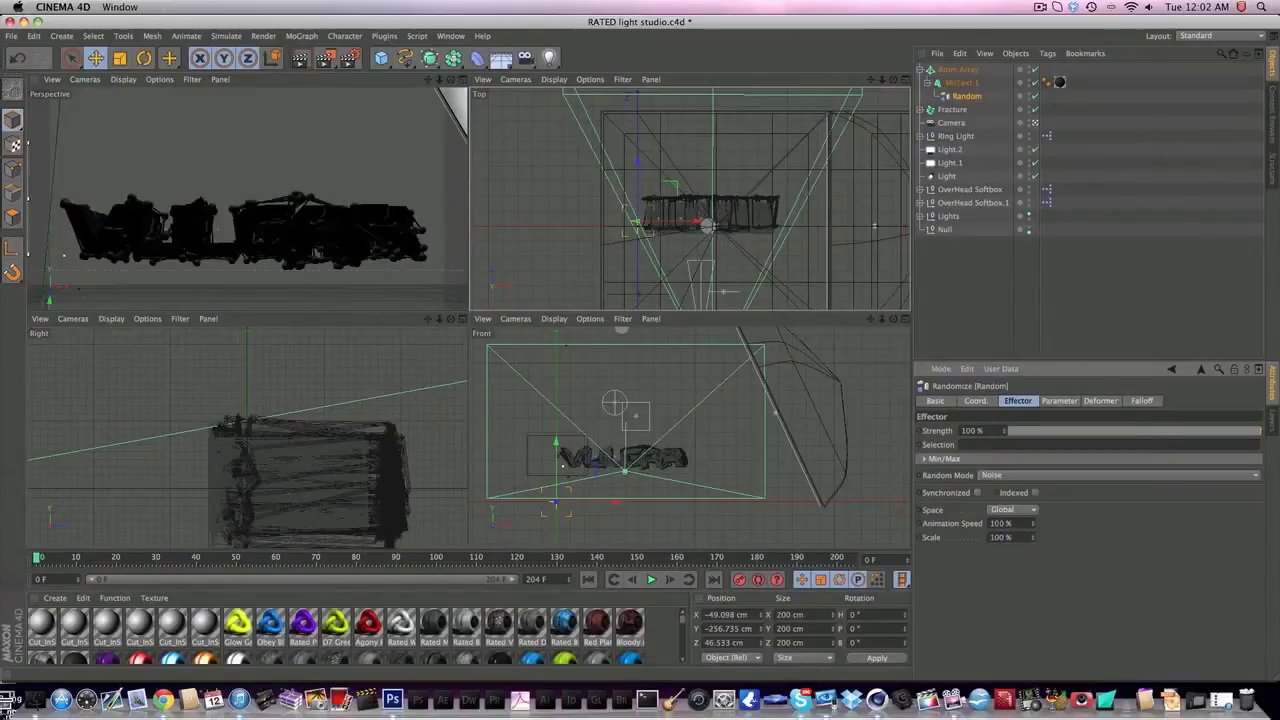
{"action": "left_click", "coordinate": [1010, 476]}
{"action": "left_click", "coordinate": [998, 502]}
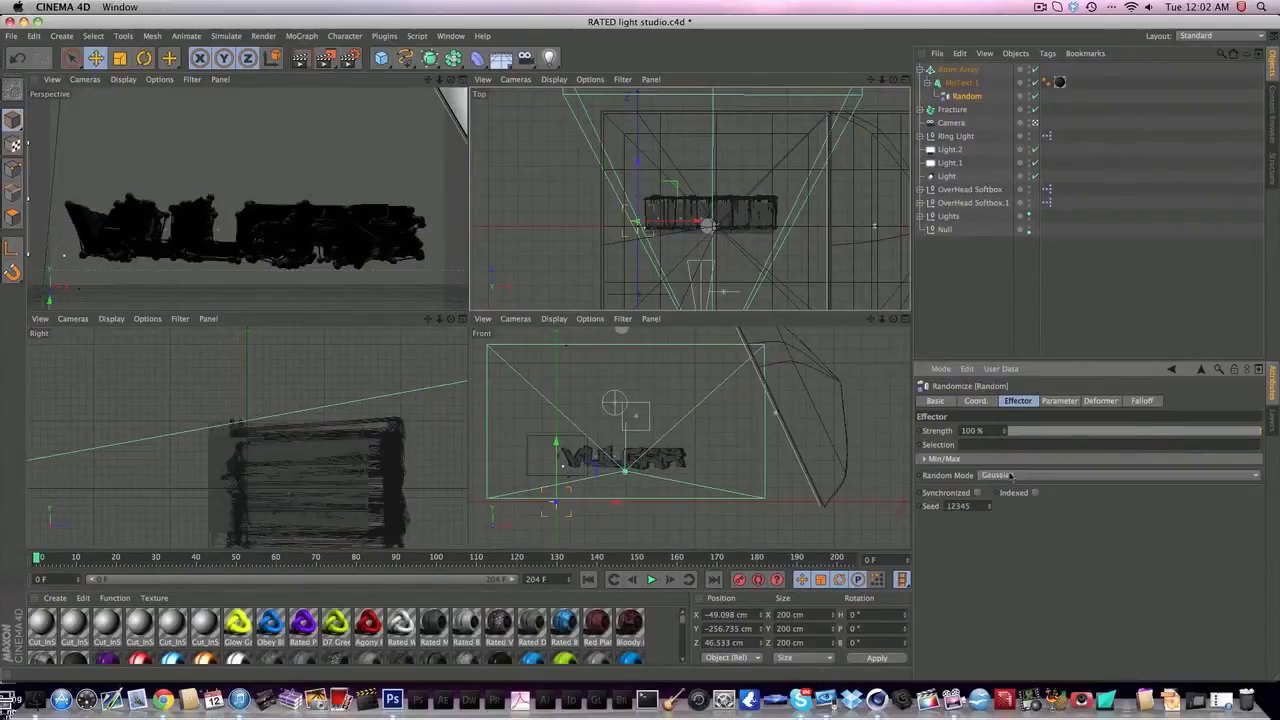
{"action": "left_click", "coordinate": [1012, 476]}
{"action": "left_click", "coordinate": [996, 544]}
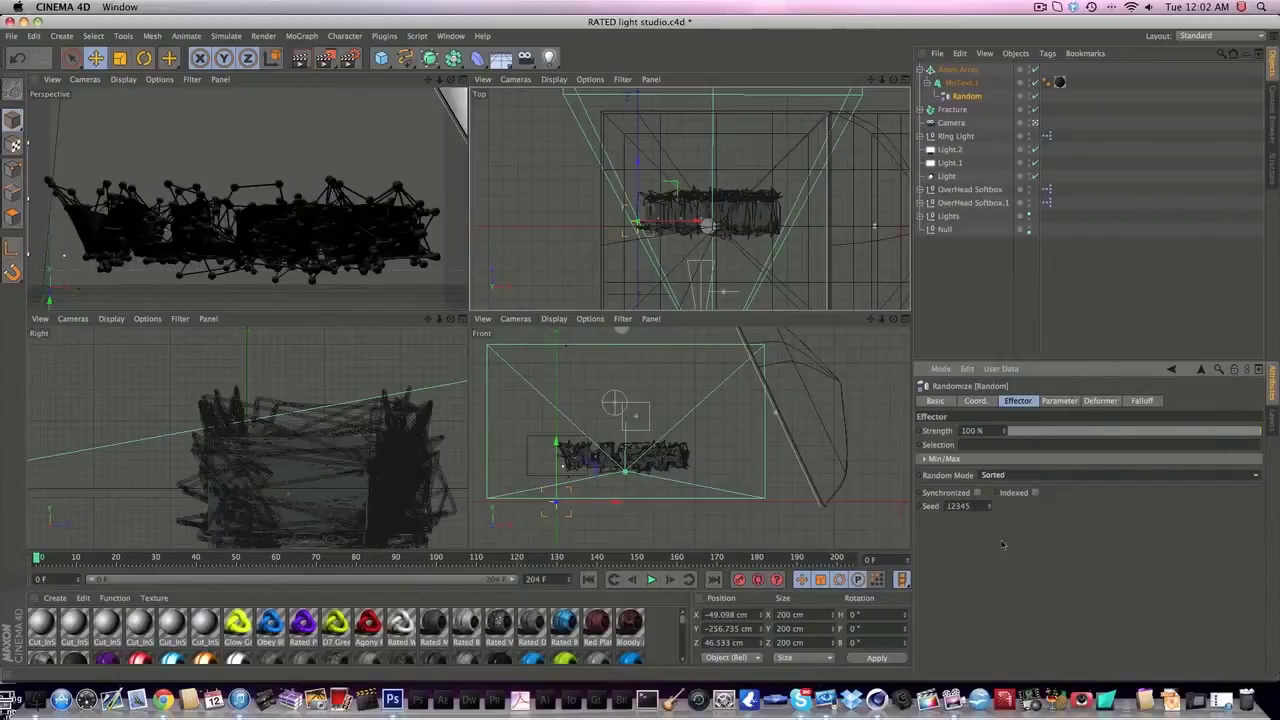
{"action": "left_click", "coordinate": [1006, 476]}
{"action": "left_click", "coordinate": [1000, 530]}
{"action": "left_click", "coordinate": [1008, 476]}
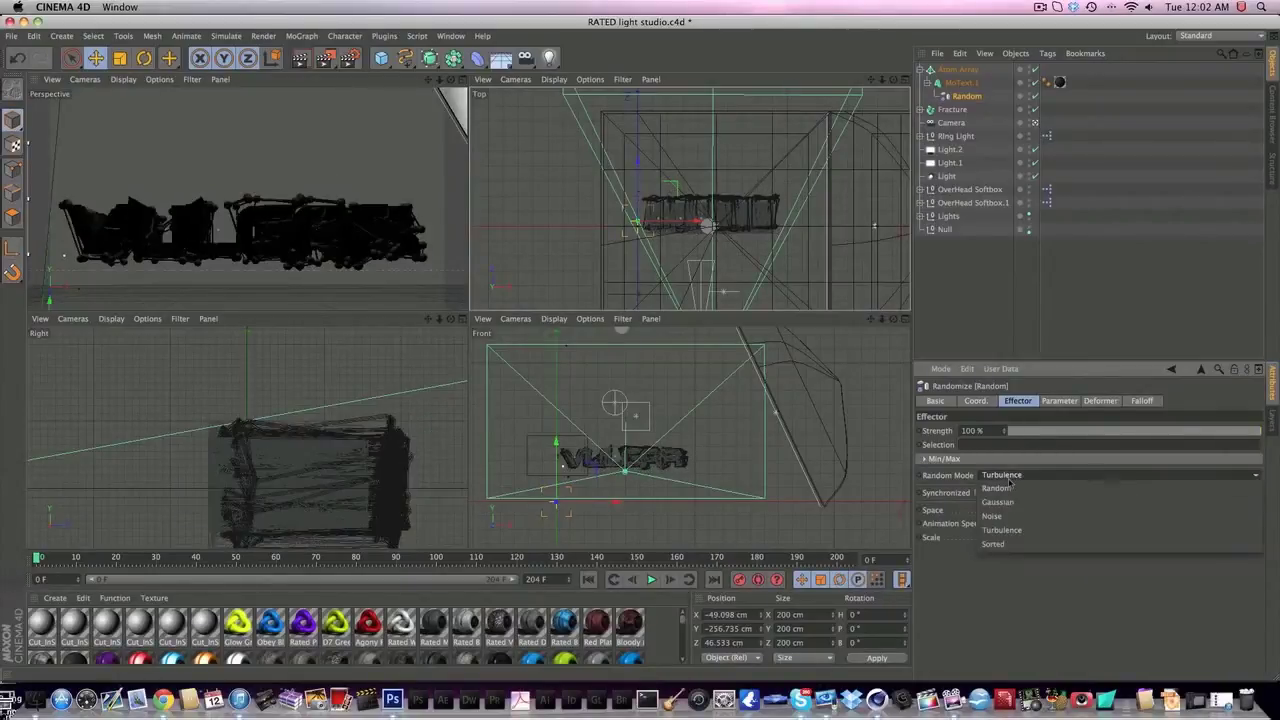
{"action": "left_click", "coordinate": [1010, 487]}
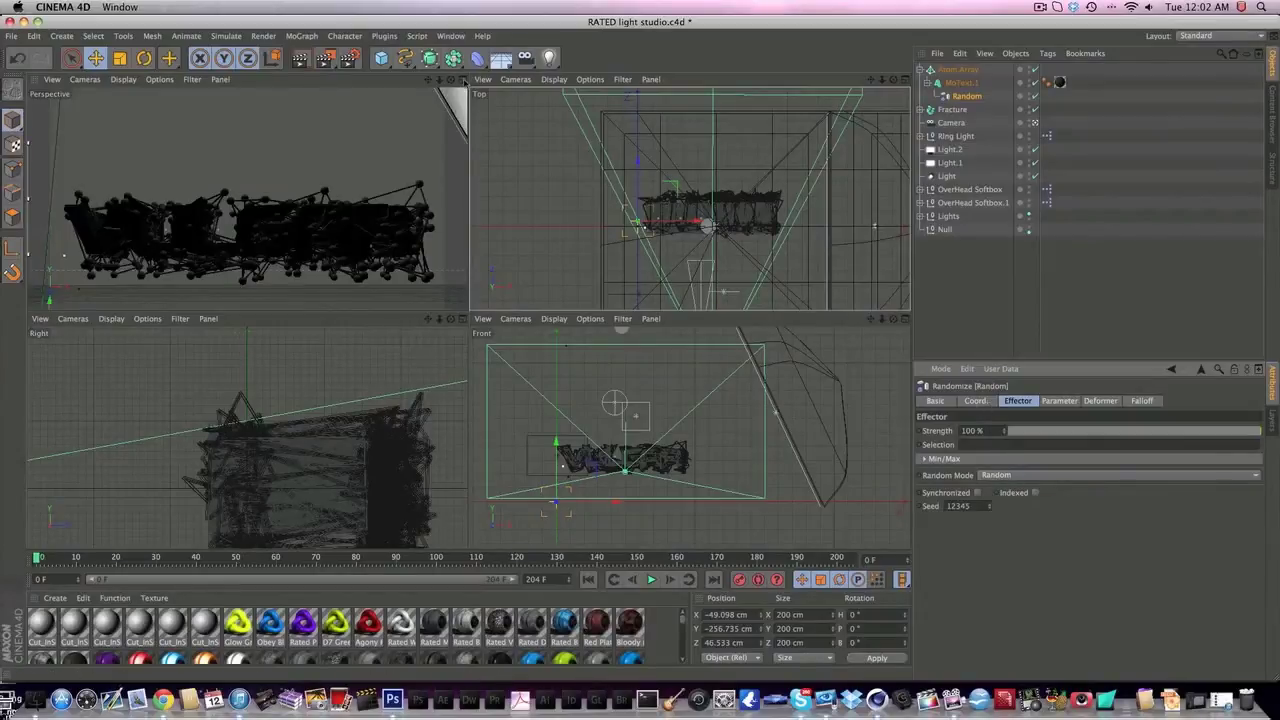
- Maximize the perspective view and render it to preview the scattered atom frame
{"action": "left_click", "coordinate": [464, 79]}
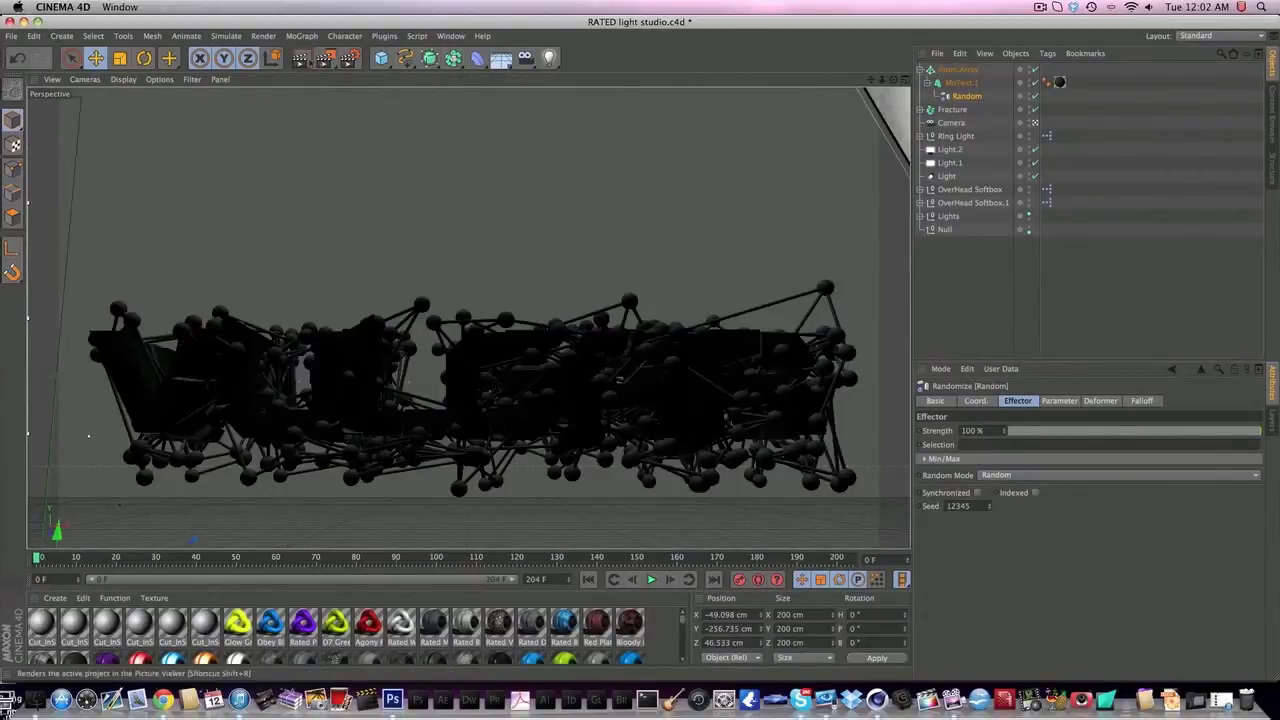
{"action": "left_click", "coordinate": [300, 57]}
{"action": "left_click", "coordinate": [329, 226]}
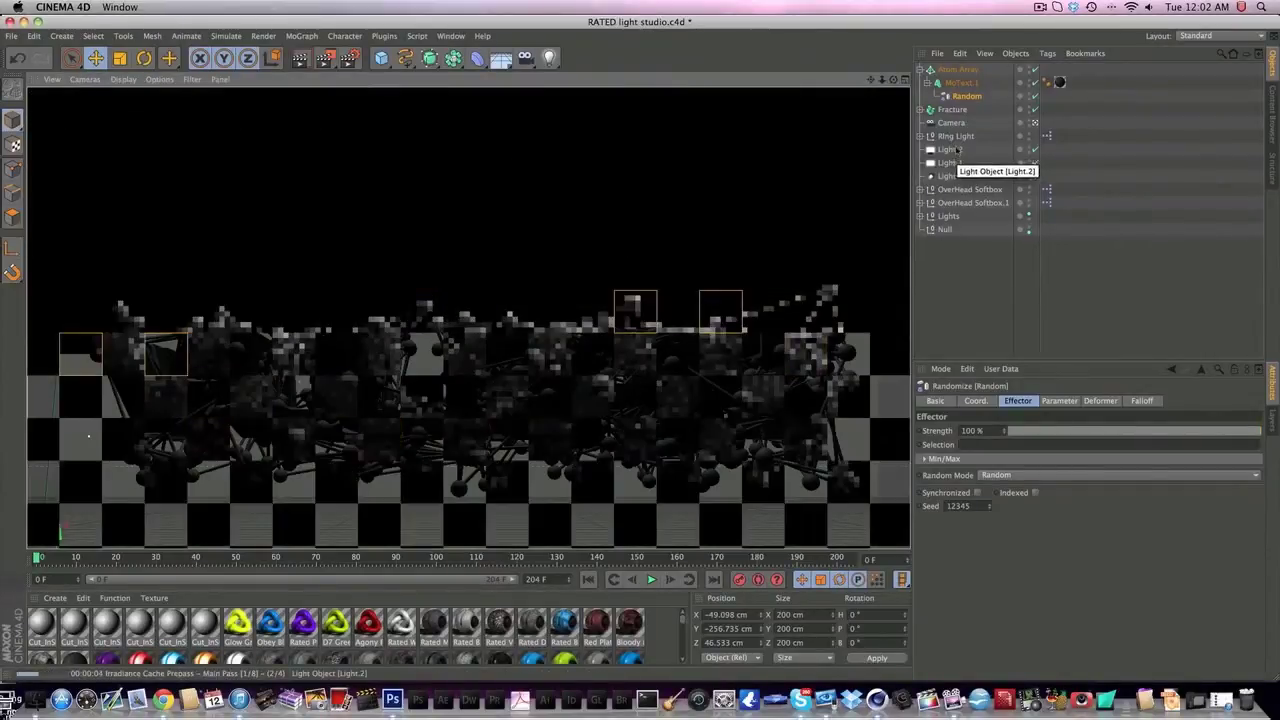
- Collapse the Atom Array and apply the Obey Blue material to it
{"action": "left_click", "coordinate": [920, 69]}
{"action": "left_click", "coordinate": [958, 70]}
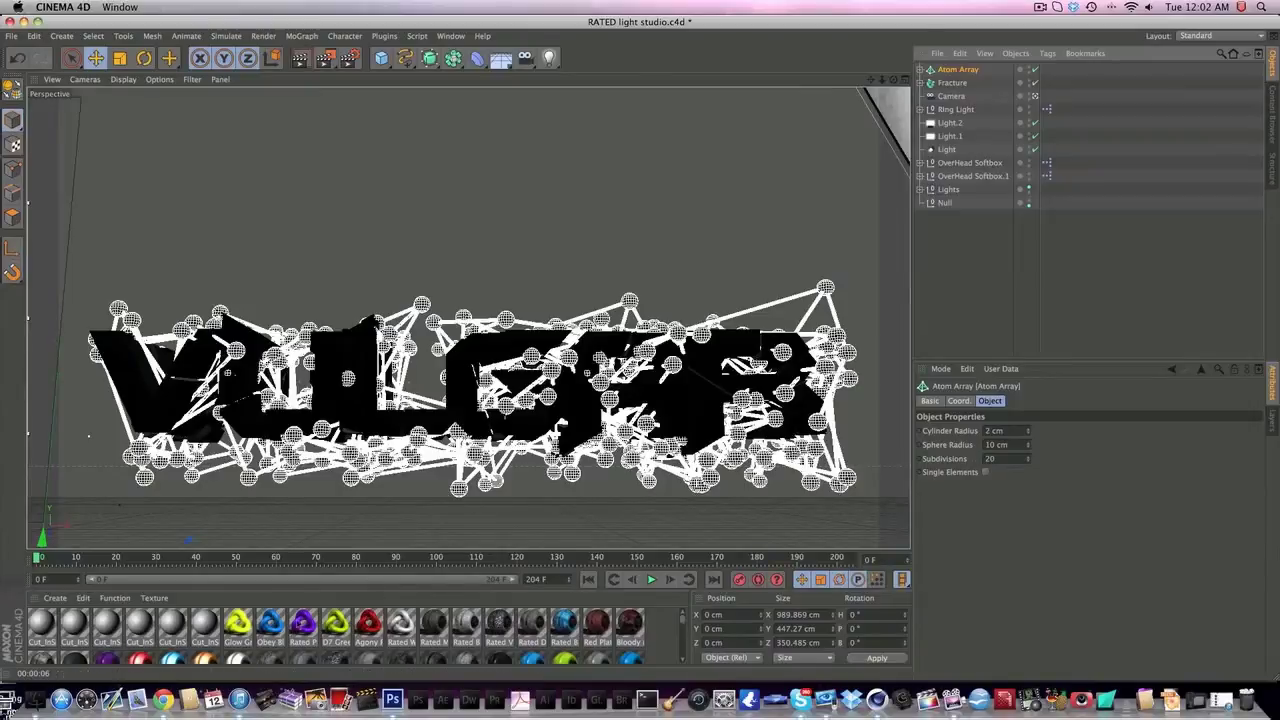
{"action": "left_click_drag", "start_coordinate": [265, 622], "coordinate": [975, 73]}
{"action": "left_click", "coordinate": [960, 71]}
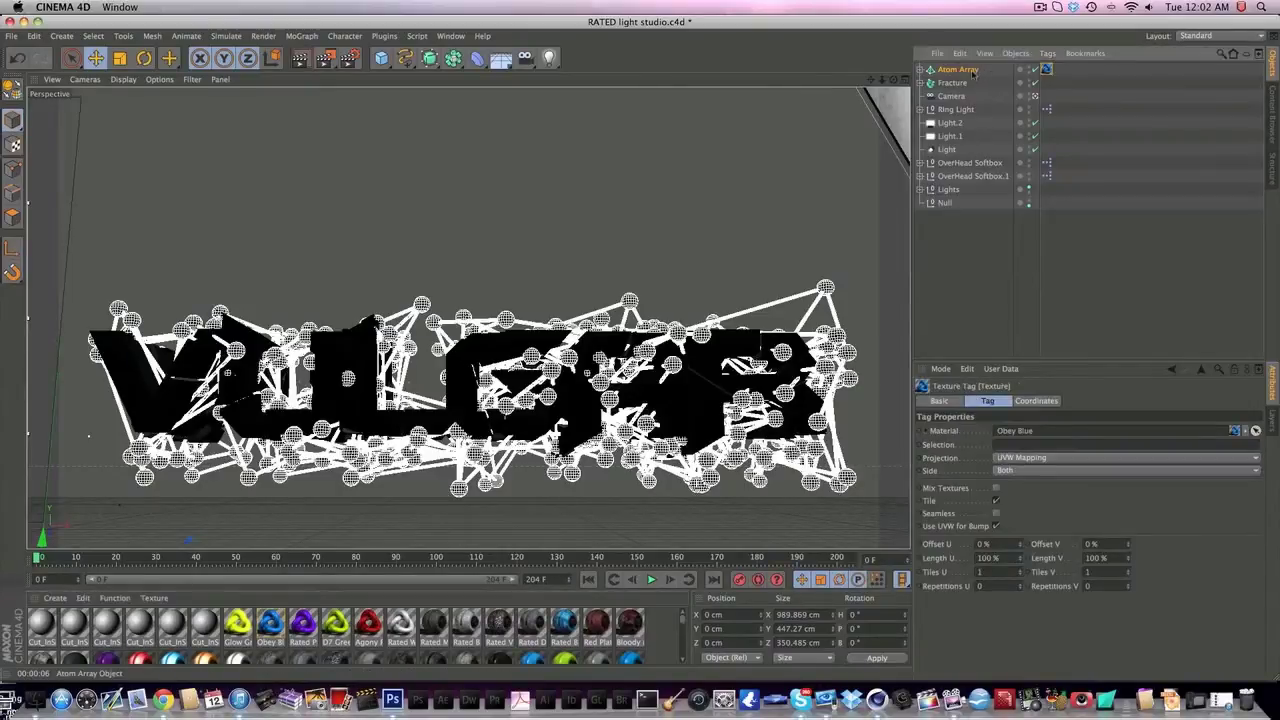
{"action": "left_click", "coordinate": [954, 97]}
{"action": "left_click", "coordinate": [955, 84]}
{"action": "left_click", "coordinate": [958, 71]}
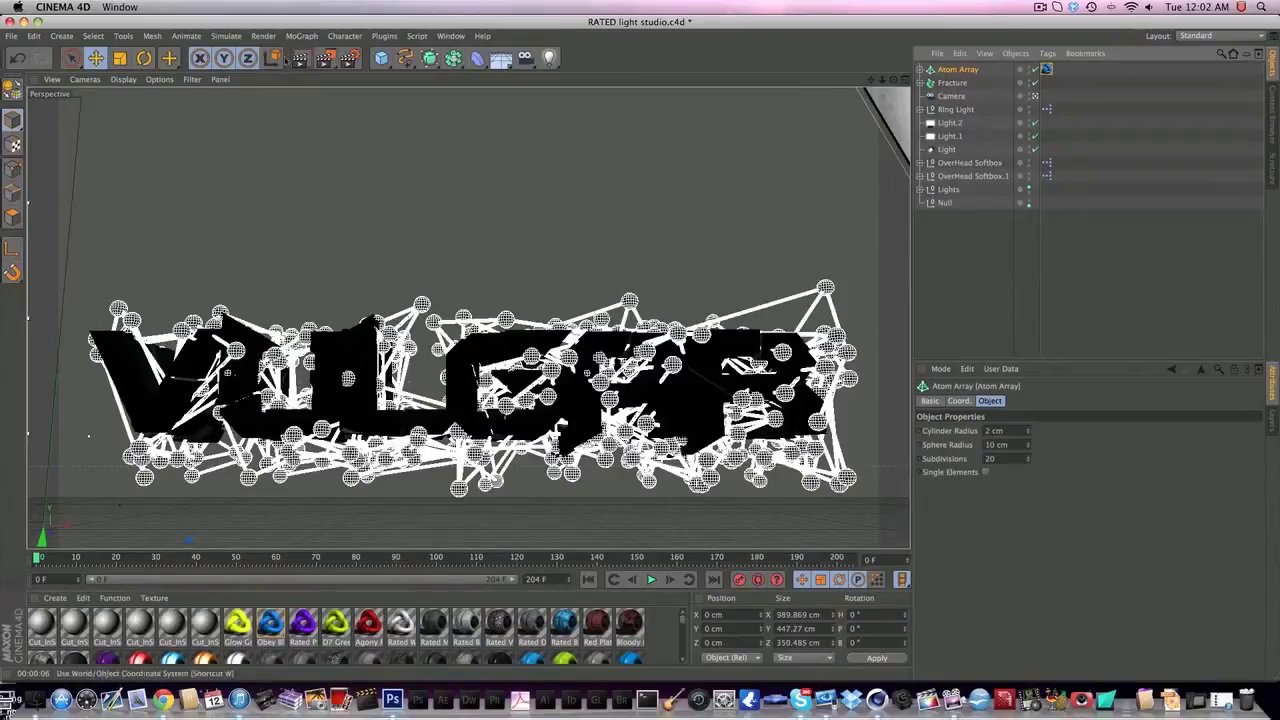
- Render the perspective view to preview the blue atom frame, and stop the render with the Atom Array selected
{"action": "left_click", "coordinate": [300, 58]}
{"action": "key", "text": "Return"}
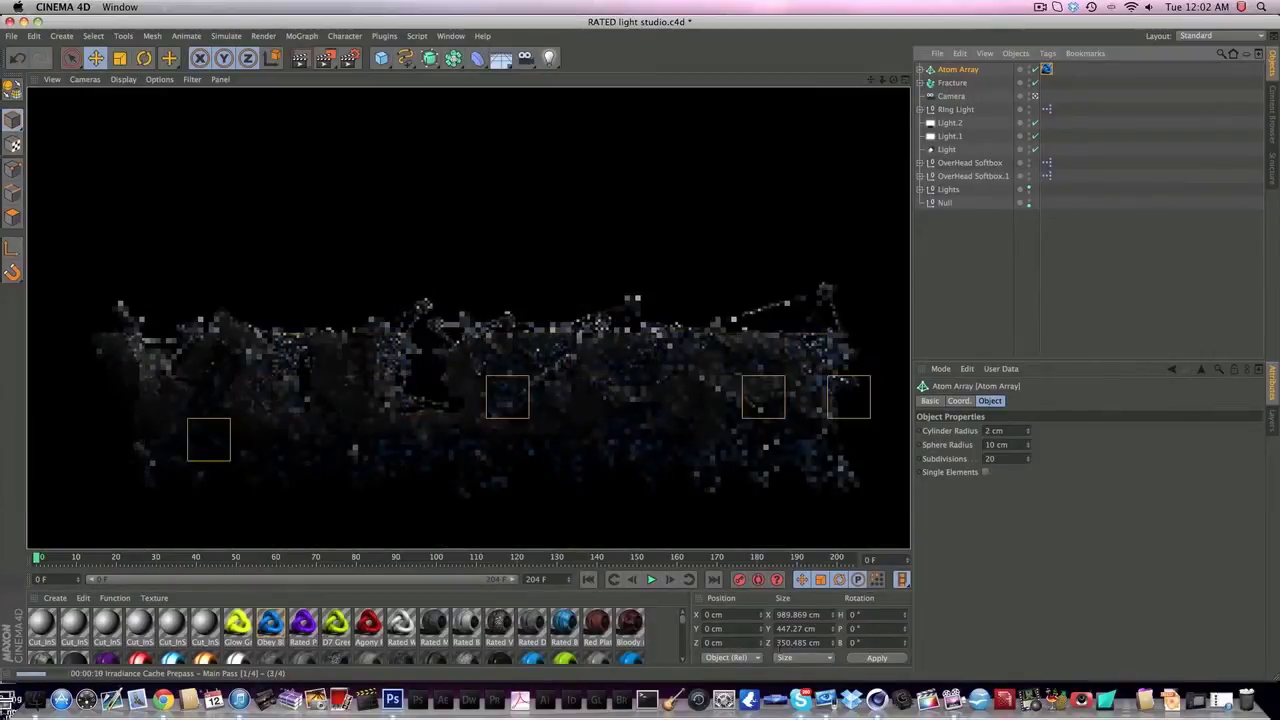
{"action": "left_click", "coordinate": [1039, 9]}
{"action": "left_click", "coordinate": [1039, 9]}
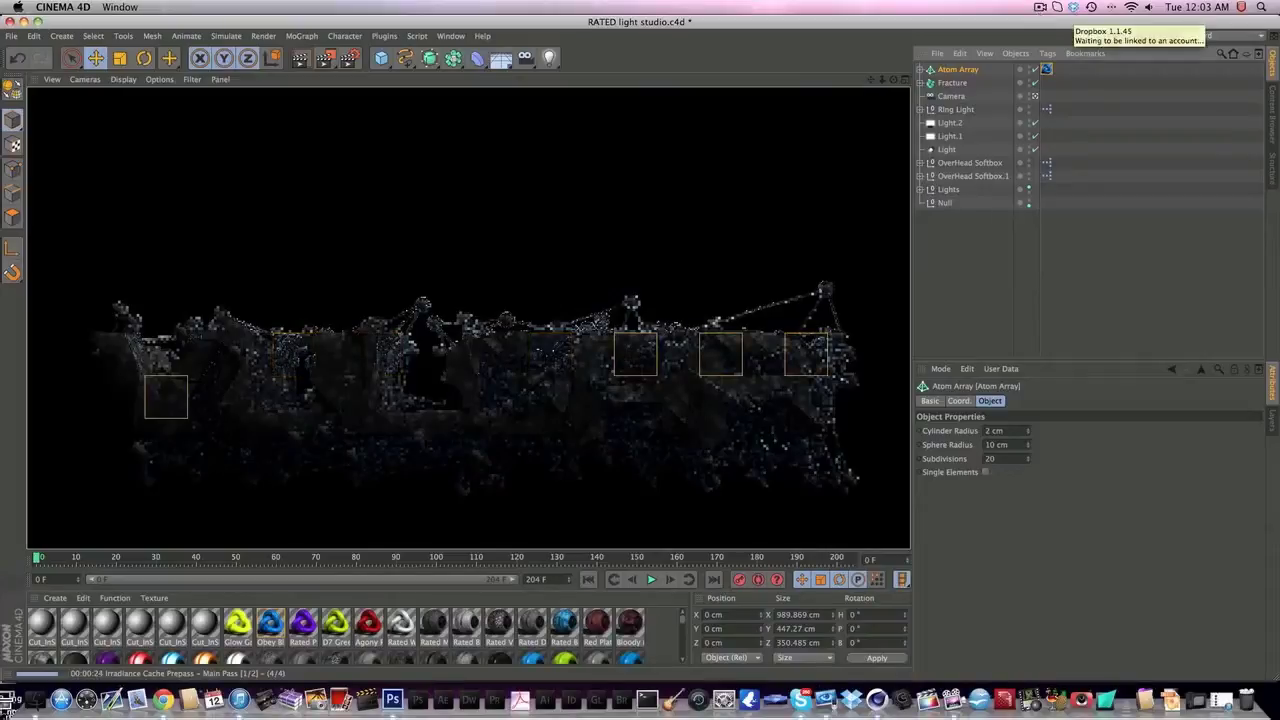
{"action": "left_click", "coordinate": [952, 85]}
{"action": "left_click", "coordinate": [954, 71]}
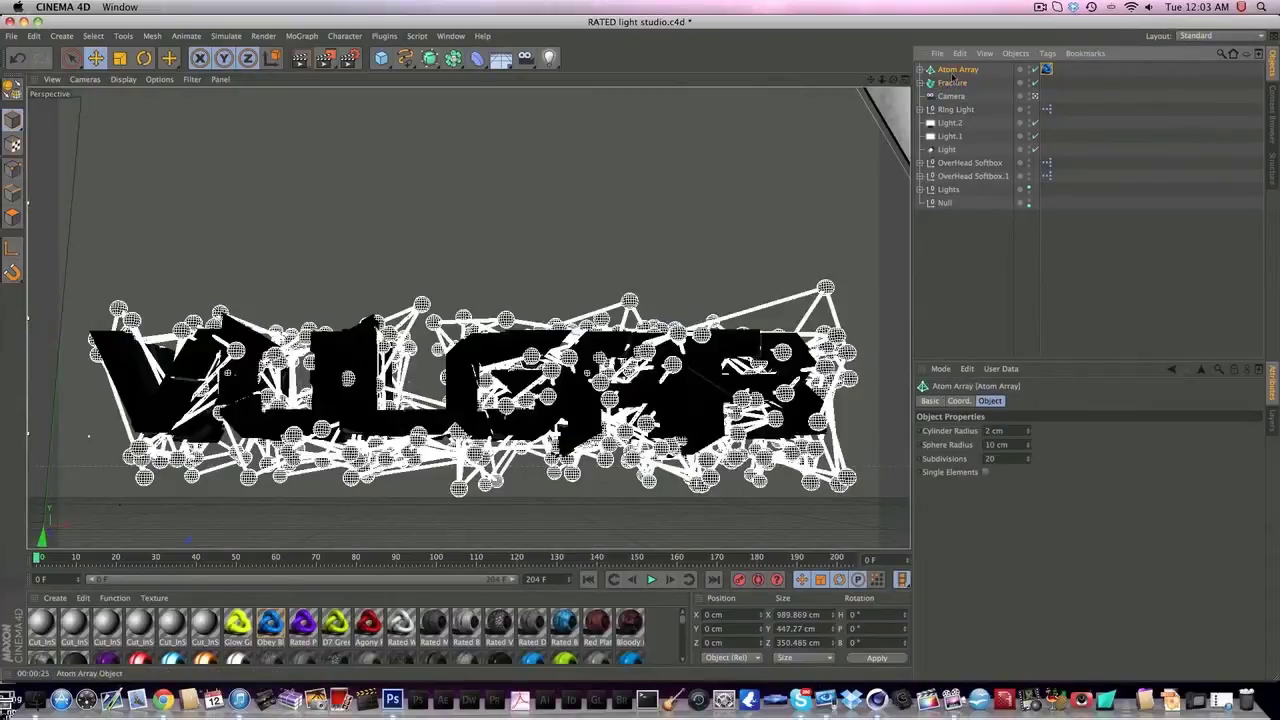
- Check the image save options in the render settings
{"action": "left_click", "coordinate": [348, 60]}
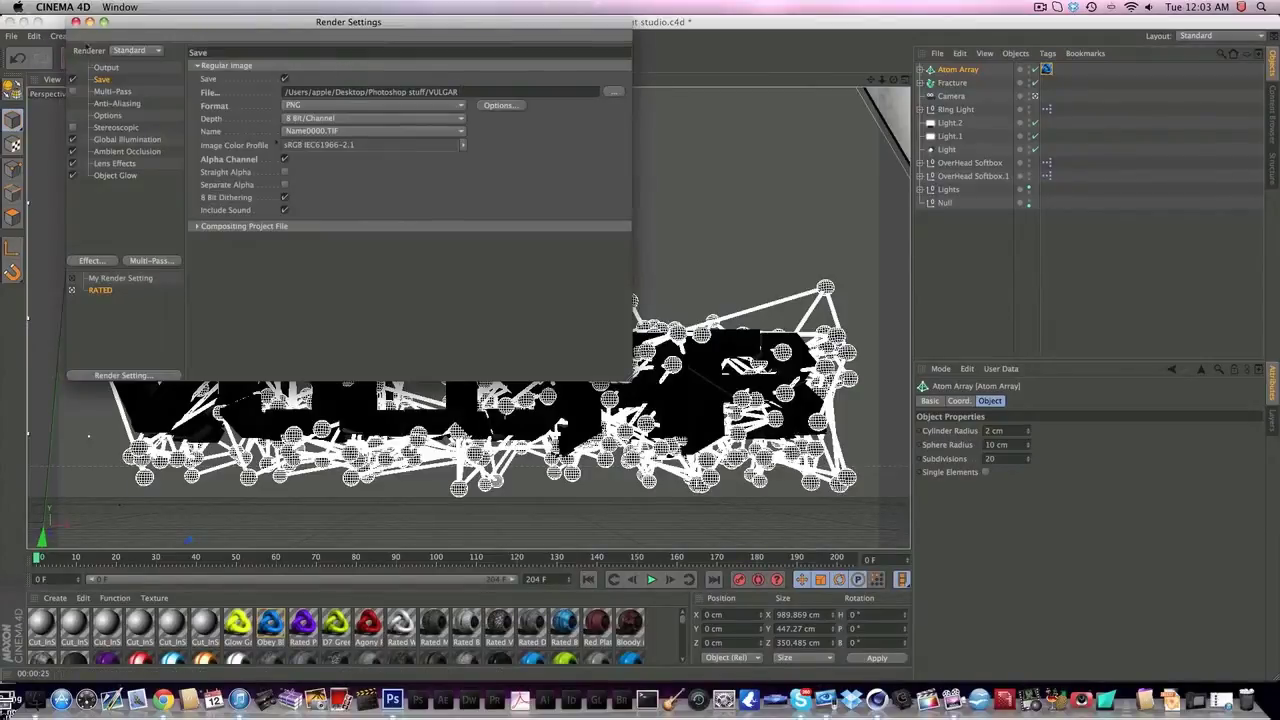
{"action": "left_click", "coordinate": [76, 22]}
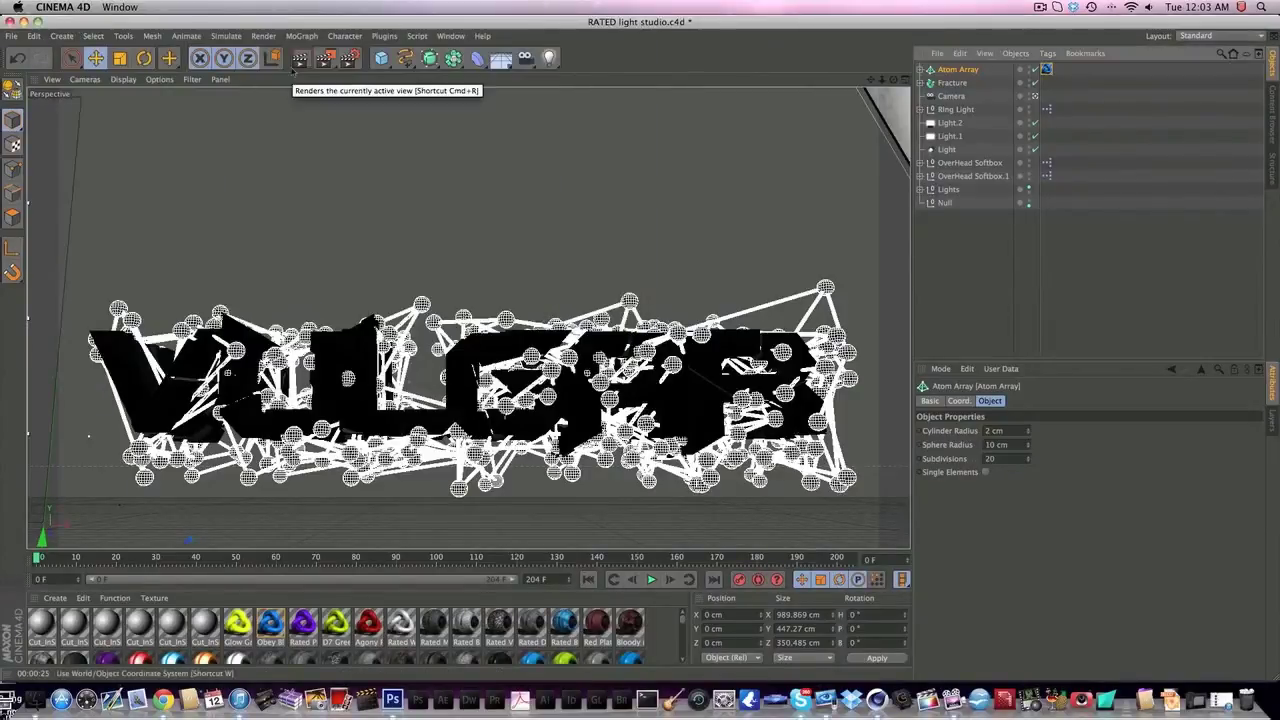
- Switch to Photoshop, delete Layer 0 from VULGAR.png, and show the Original layer with its logo moved nearer the canvas centre
{"action": "left_click", "coordinate": [366, 665]}
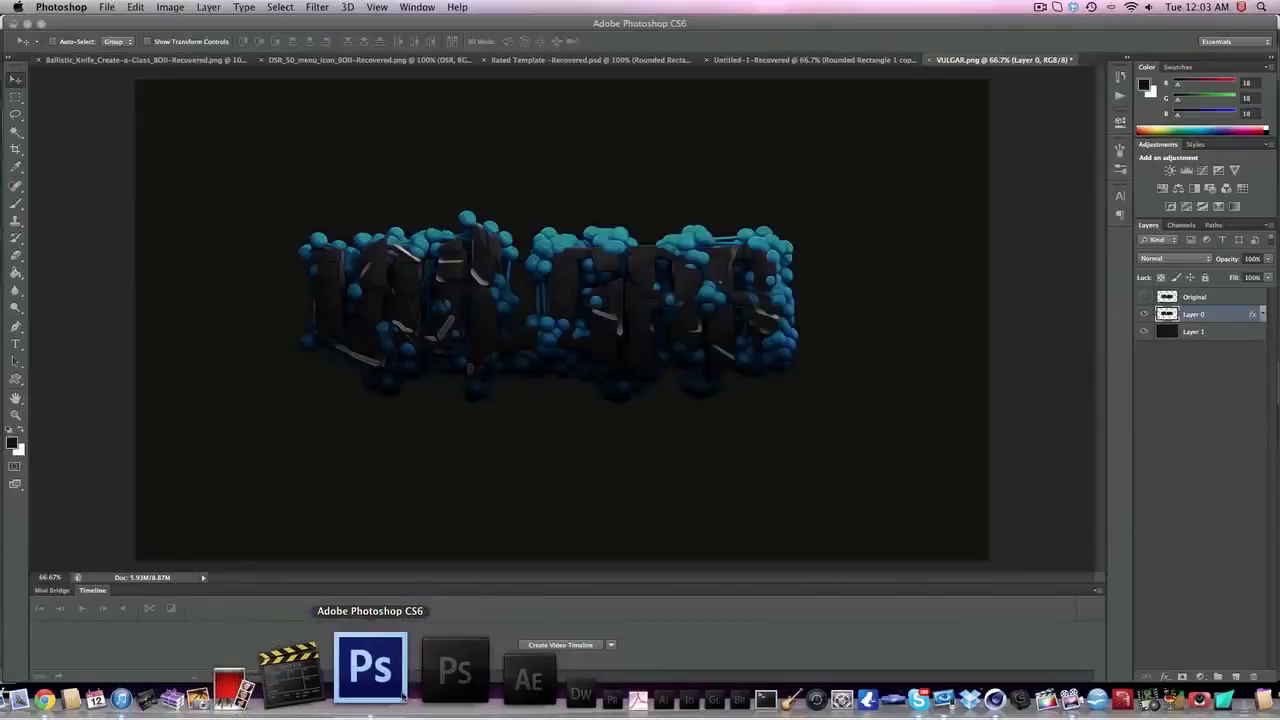
{"action": "key", "text": "Delete"}
{"action": "left_click", "coordinate": [1210, 298]}
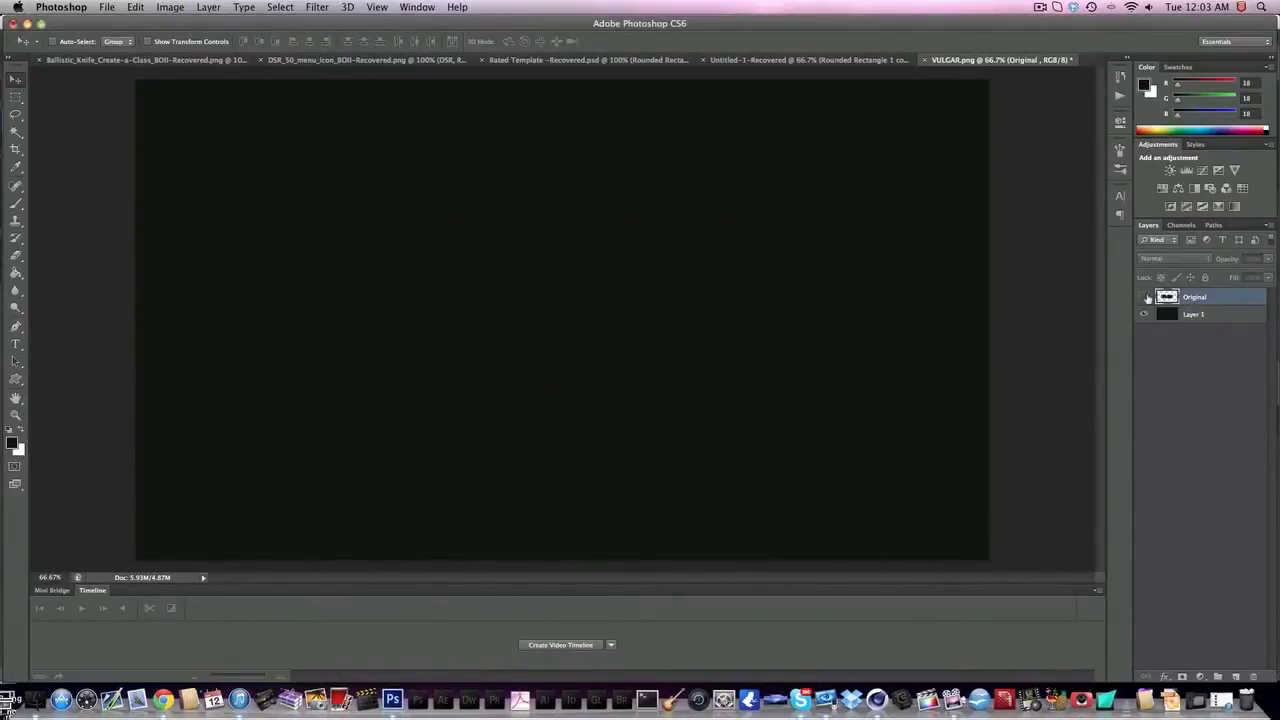
{"action": "left_click", "coordinate": [1144, 297]}
{"action": "left_click_drag", "start_coordinate": [670, 330], "coordinate": [638, 356]}
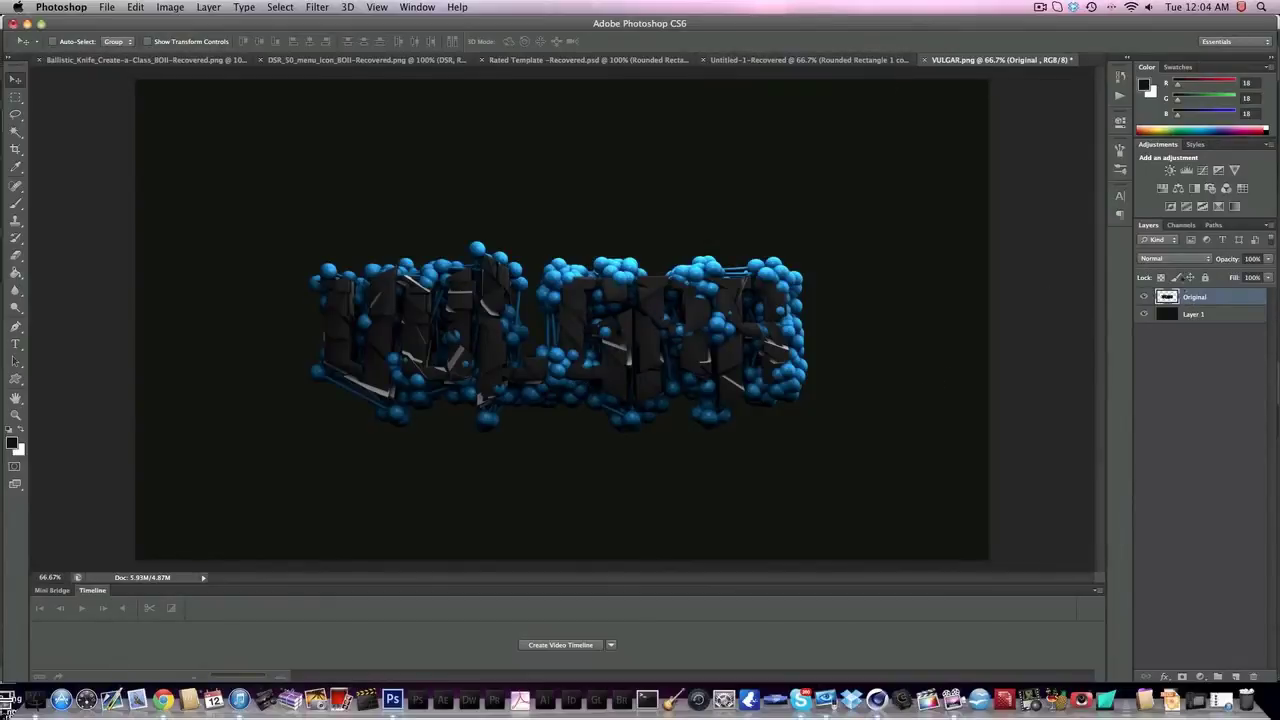
- Duplicate the Original layer beneath itself, rename the copy COOL ONE, and keep the Original hidden
{"action": "left_click", "coordinate": [1143, 297]}
{"action": "left_click", "coordinate": [1143, 297]}
{"action": "left_click_drag", "start_coordinate": [1167, 297], "coordinate": [1193, 314], "text": "alt"}
{"action": "double_click", "coordinate": [1196, 315]}
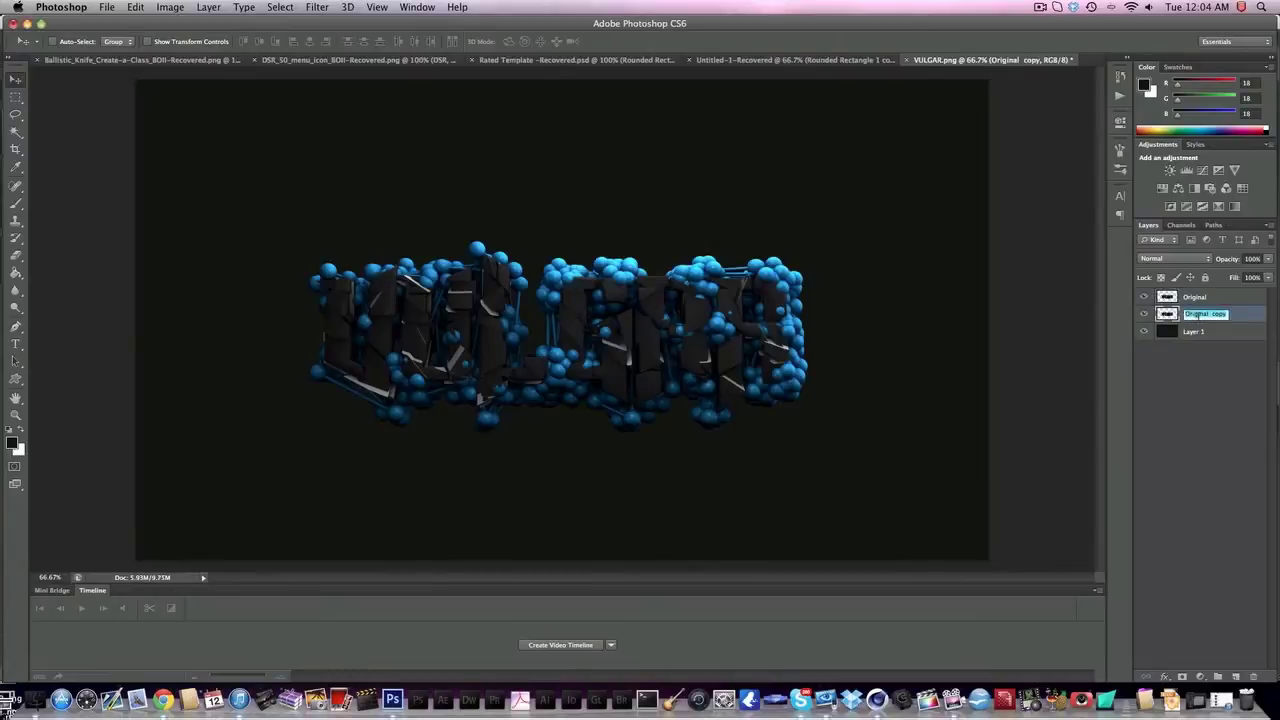
{"action": "type", "text": "COOL ONE"}
{"action": "key", "text": "Return"}
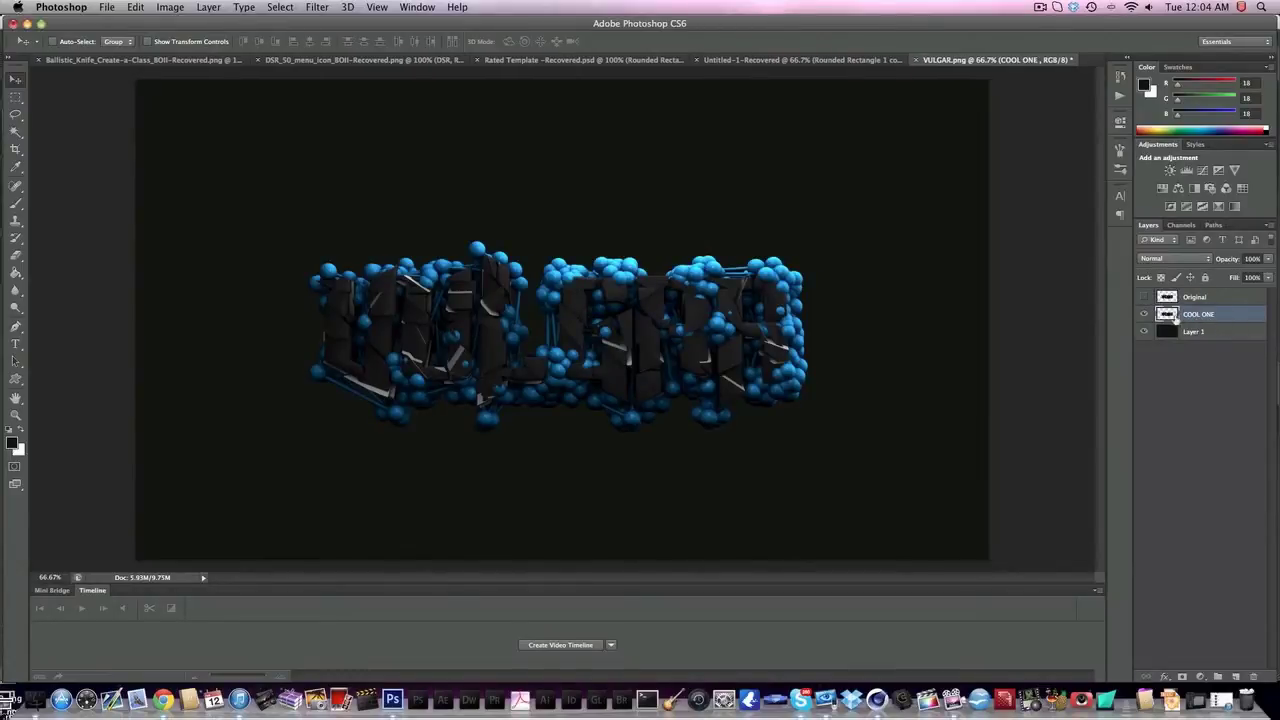
- Duplicate COOL ONE and apply the Glowing Edges filter to the copy with Edge Width 1, Edge Brightness 7 and Smoothness 9
{"action": "key", "text": "super+j"}
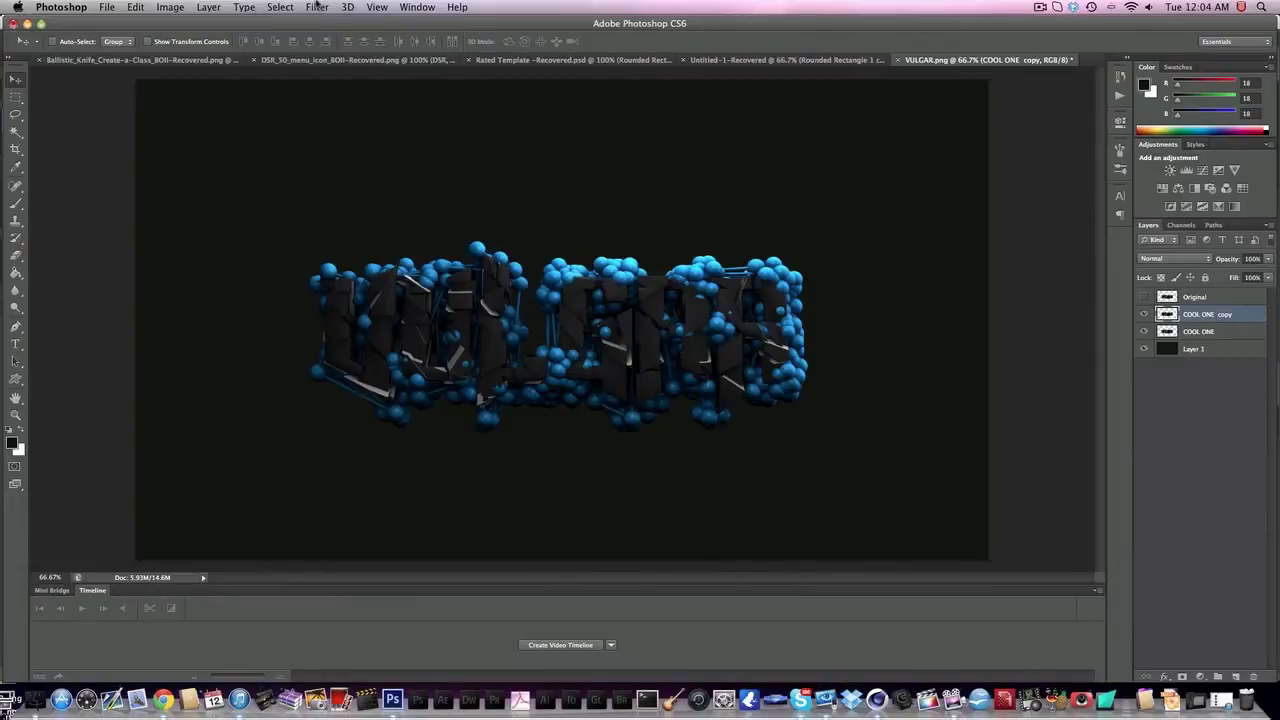
{"action": "left_click", "coordinate": [316, 7]}
{"action": "left_click", "coordinate": [353, 72]}
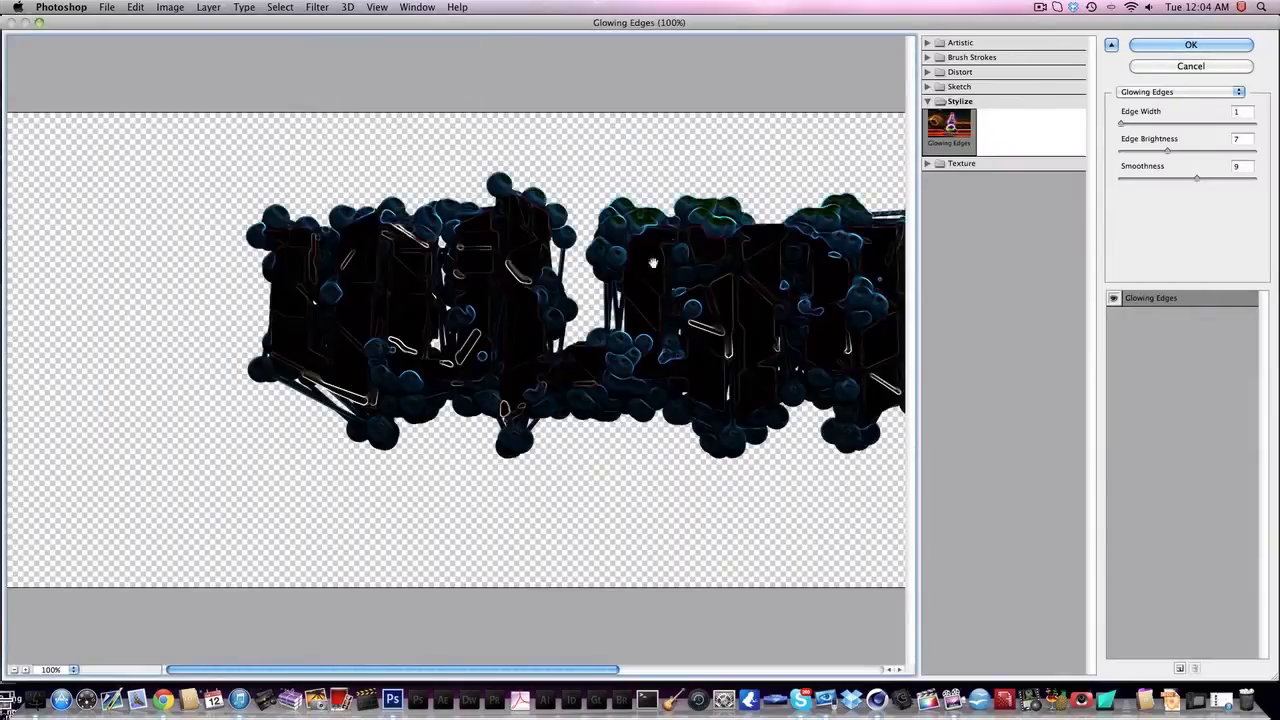
{"action": "left_click_drag", "start_coordinate": [652, 263], "coordinate": [558, 265]}
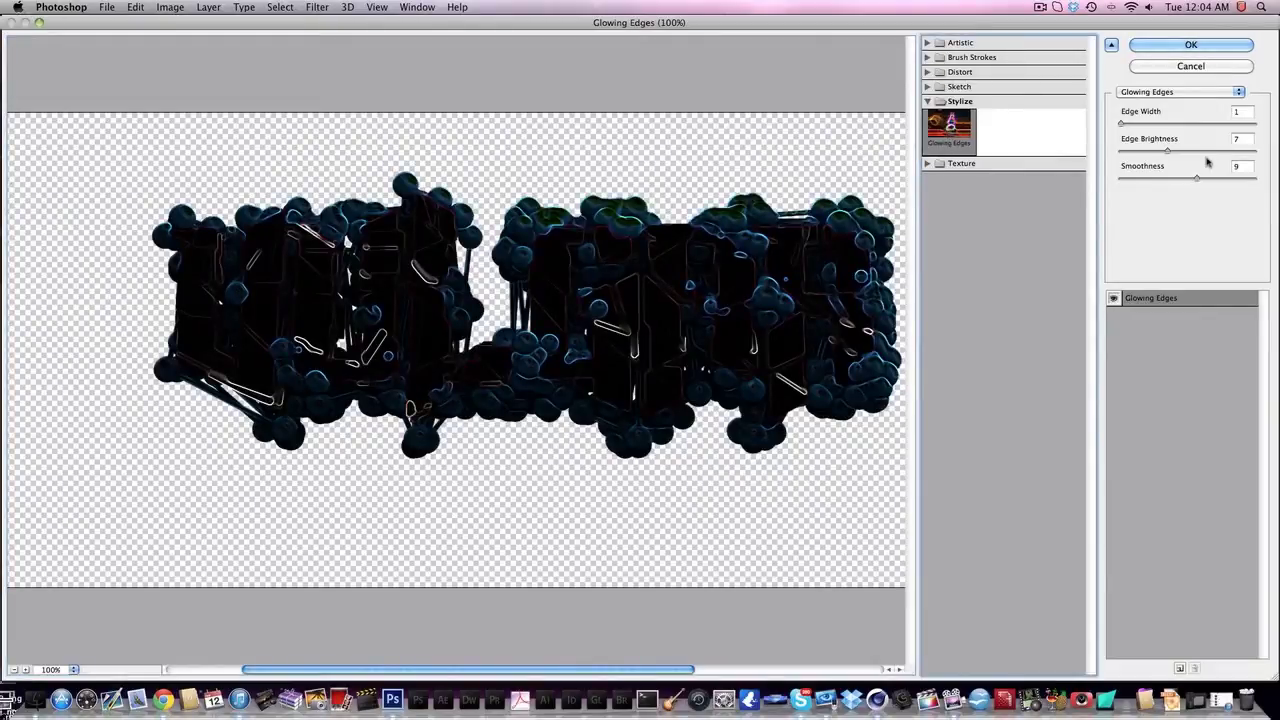
{"action": "left_click", "coordinate": [1150, 92]}
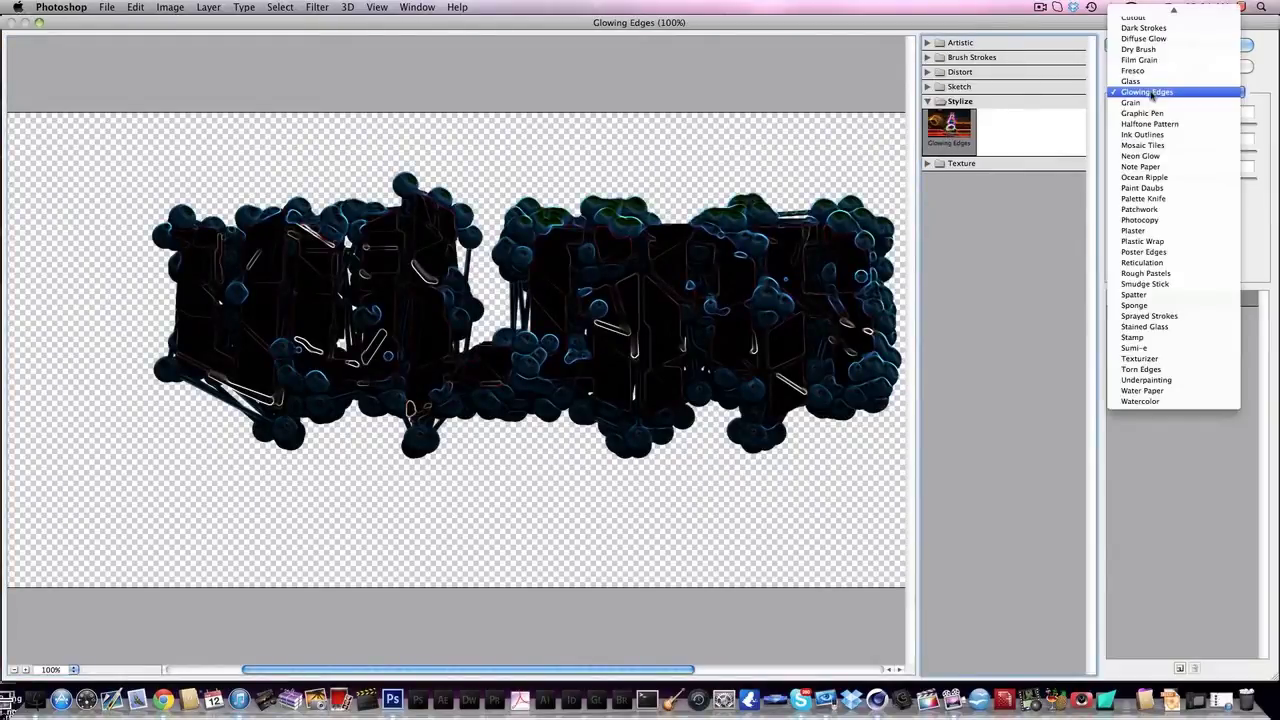
{"action": "left_click", "coordinate": [1152, 93]}
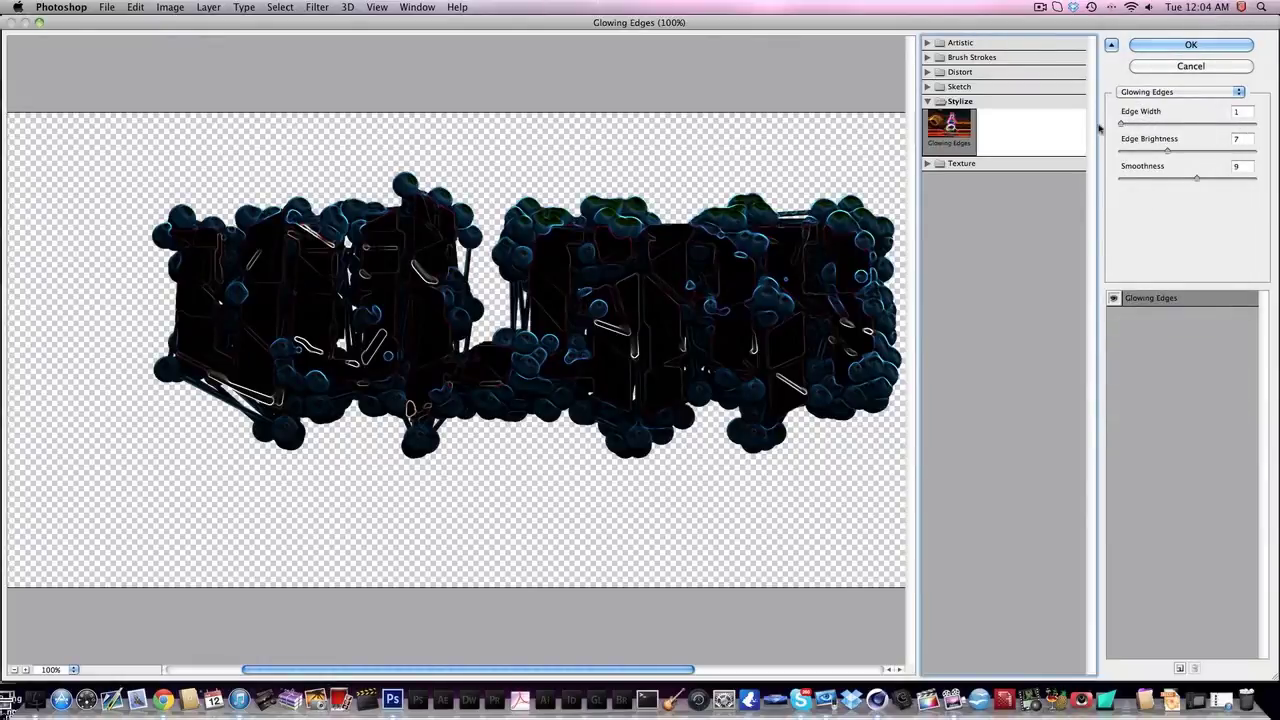
{"action": "mouse_move", "coordinate": [1166, 150]}
{"action": "left_mouse_down"}
{"action": "mouse_move", "coordinate": [1188, 151]}
{"action": "mouse_move", "coordinate": [1167, 153]}
{"action": "left_mouse_up"}
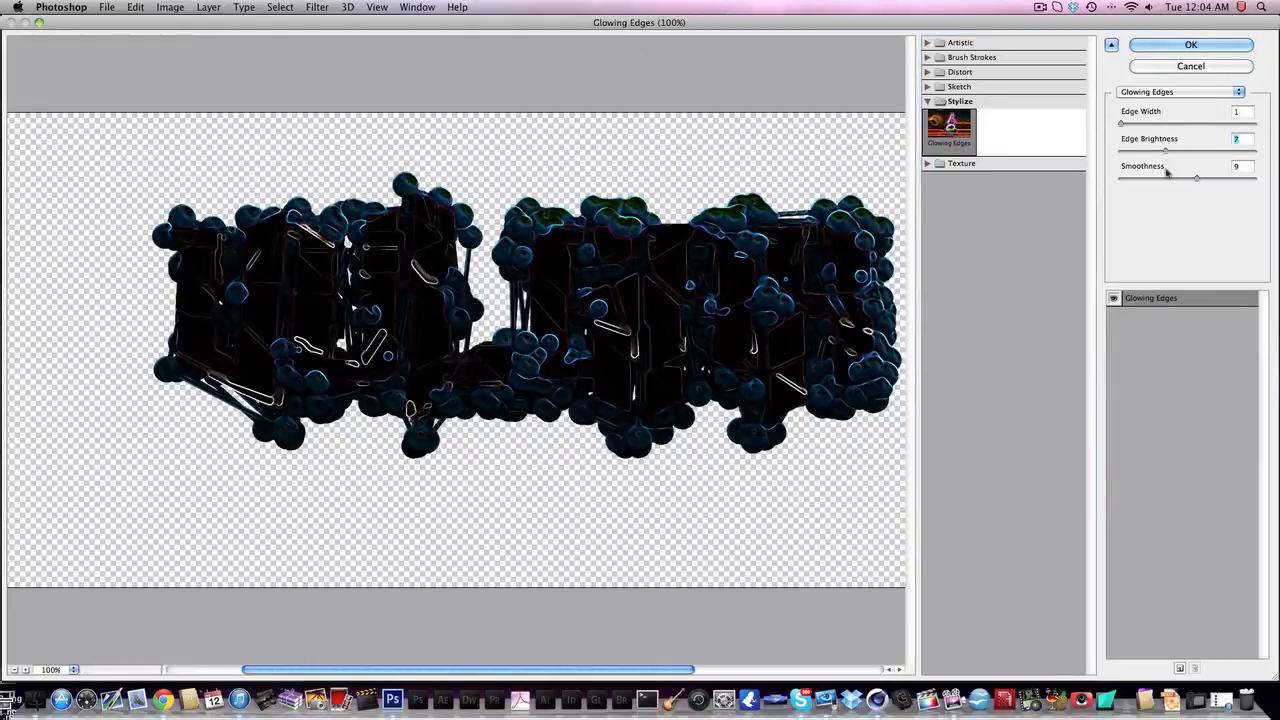
{"action": "left_click", "coordinate": [1166, 181]}
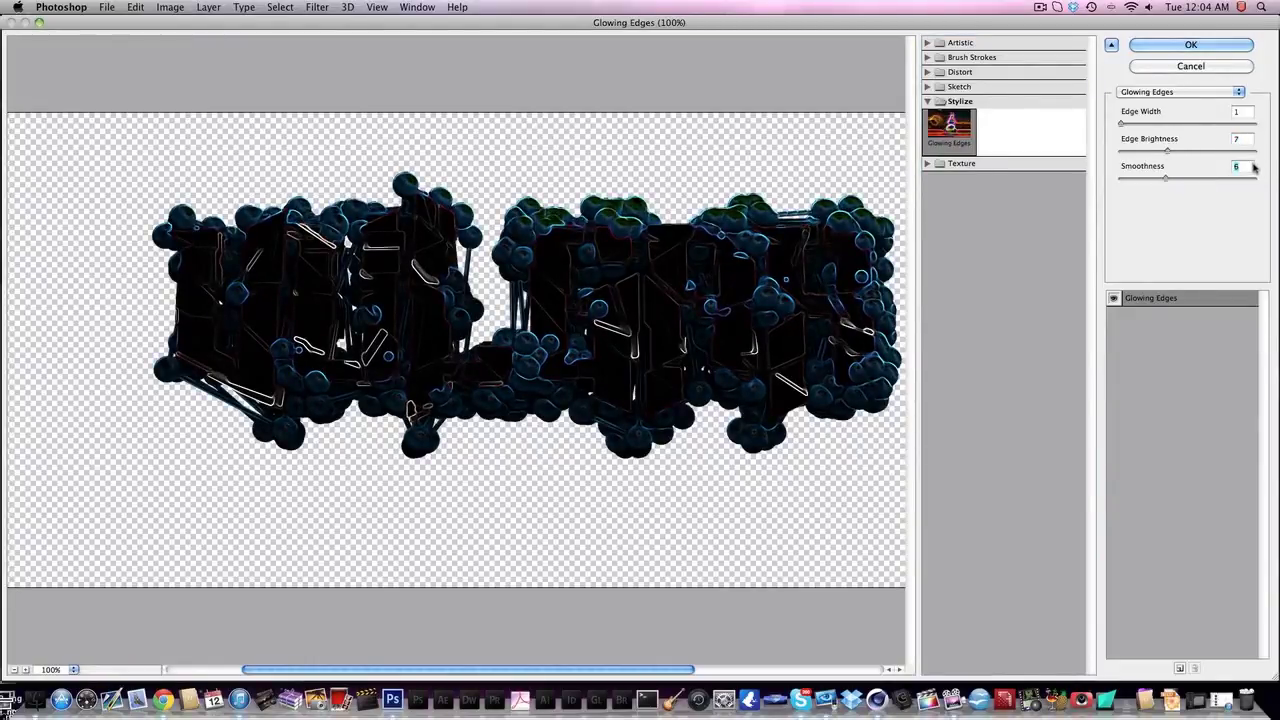
{"action": "type", "text": "9"}
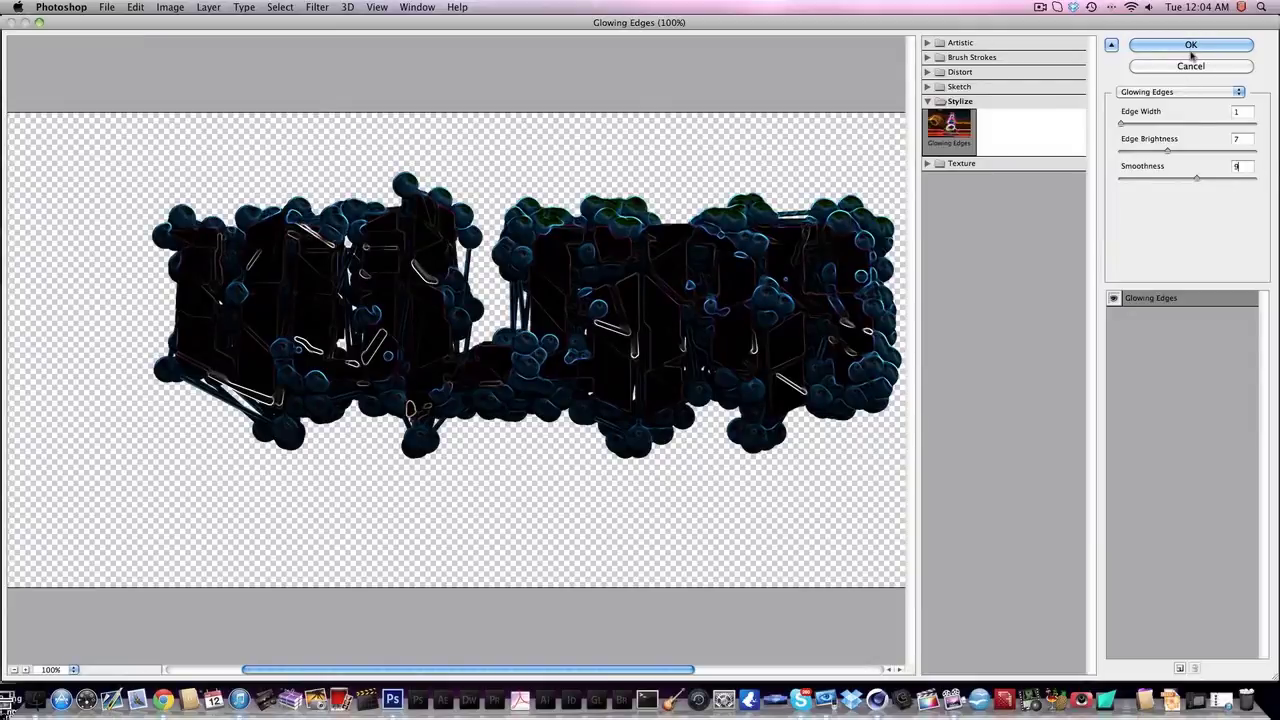
{"action": "left_click", "coordinate": [1190, 48]}
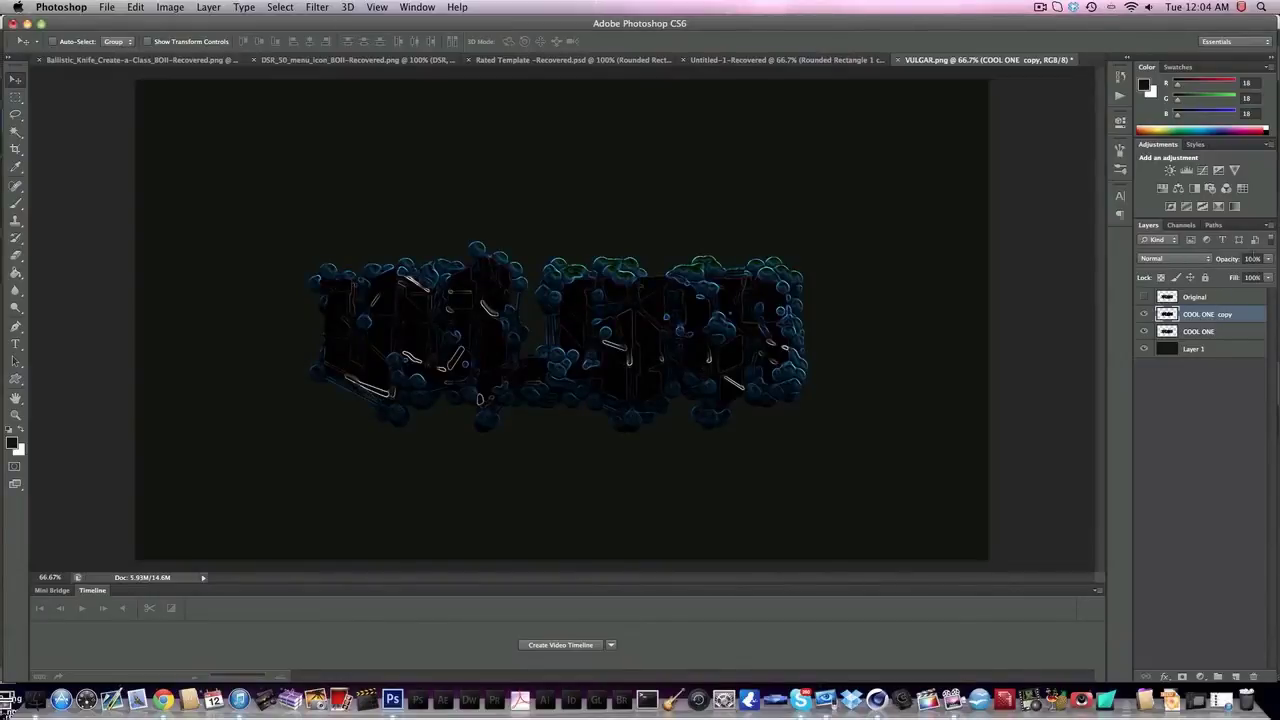
- Try 35% and 50% opacity on the glowing-edges copy, and settle on 40%
{"action": "double_click", "coordinate": [1254, 258]}
{"action": "type", "text": "40"}
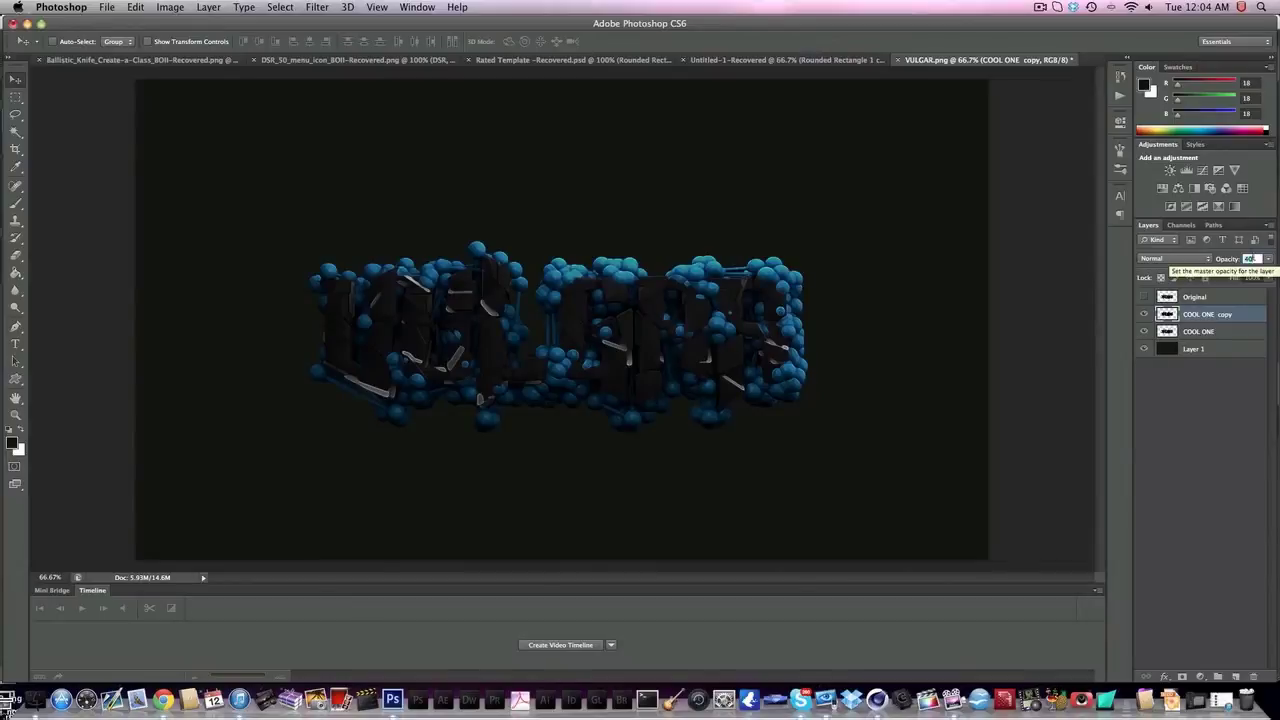
{"action": "type", "text": "35"}
{"action": "type", "text": "50"}
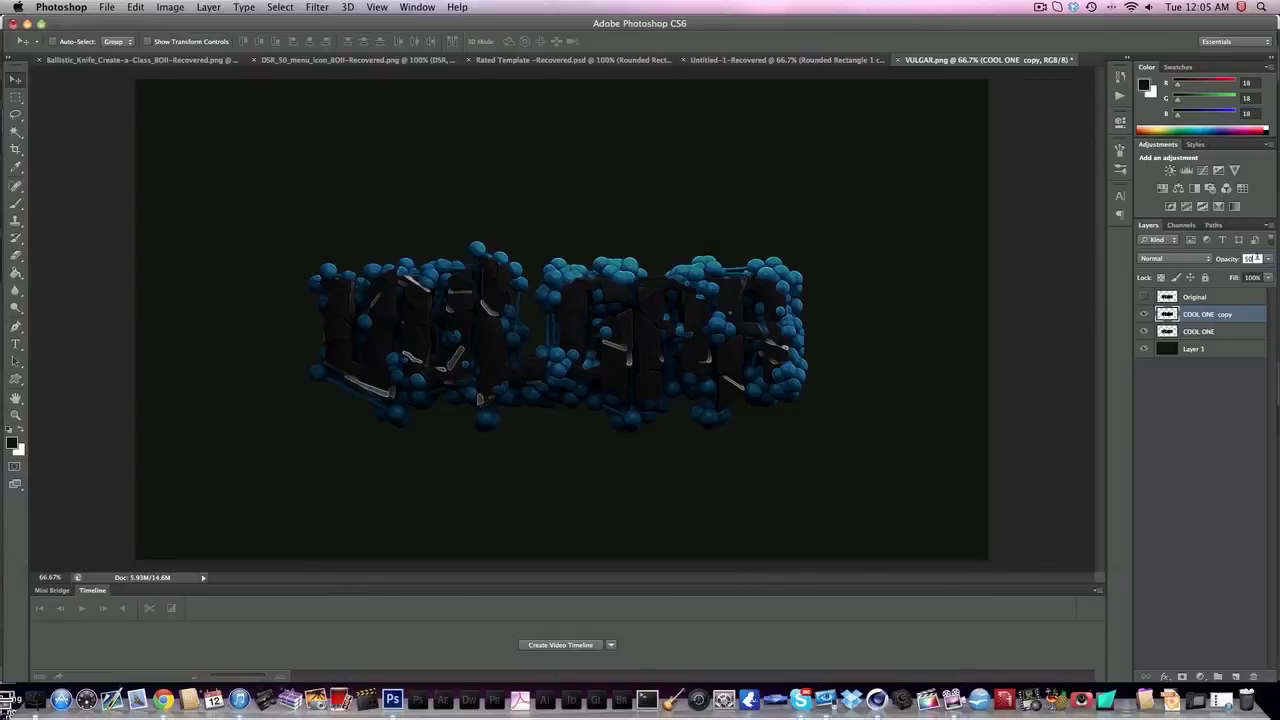
{"action": "type", "text": "40"}
{"action": "key", "text": "Return"}
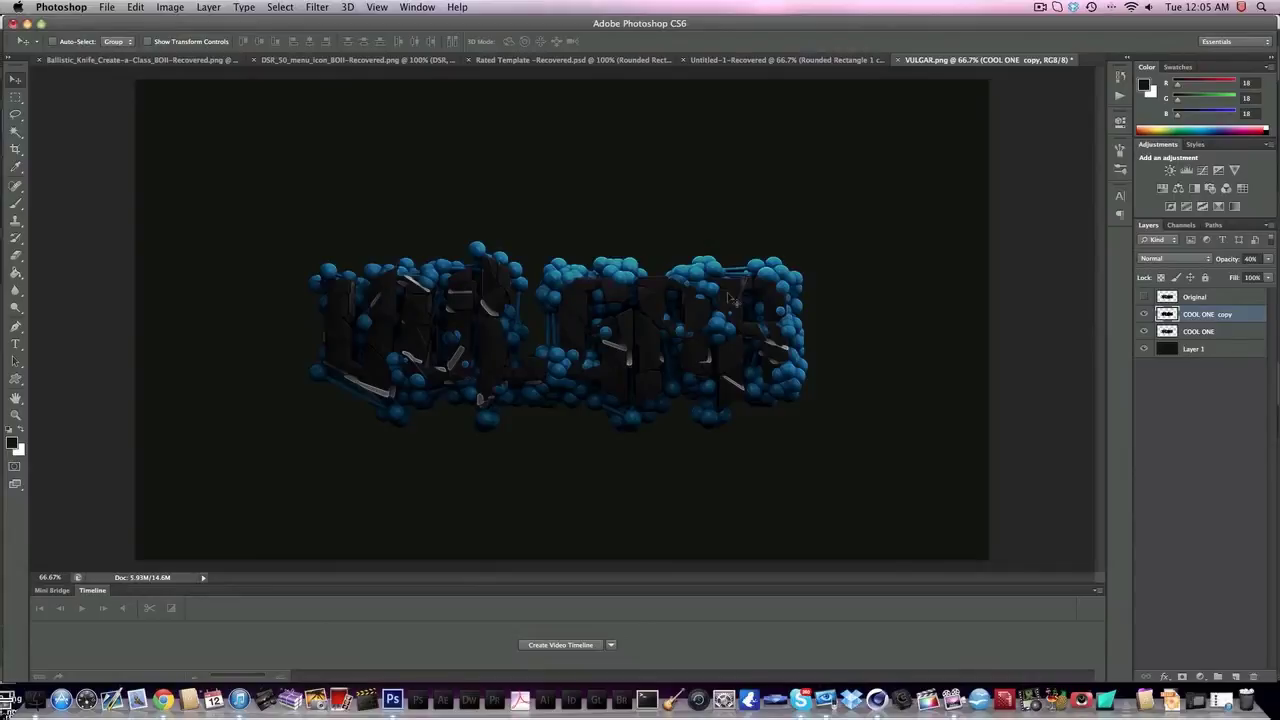
- Merge the glowing-edges copy down into COOL ONE and move the merged logo slightly up on the canvas
{"action": "right_click", "coordinate": [1219, 320]}
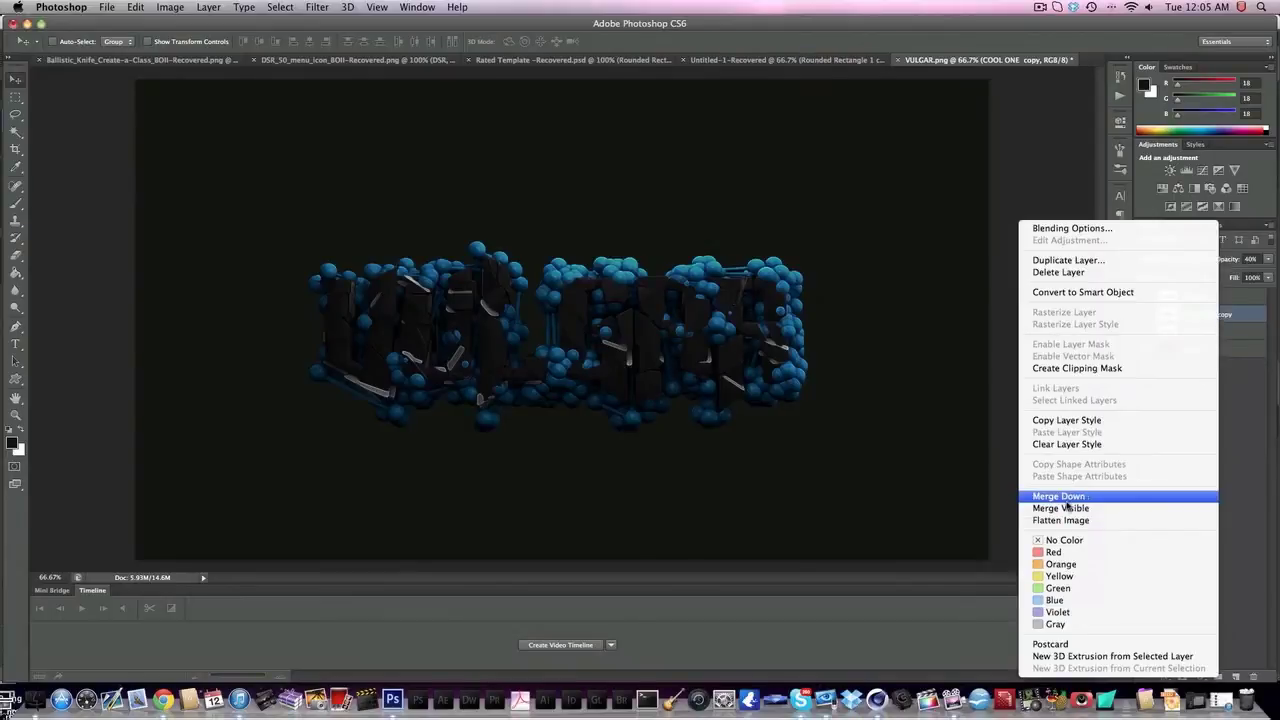
{"action": "left_click", "coordinate": [1234, 331]}
{"action": "right_click", "coordinate": [1200, 314]}
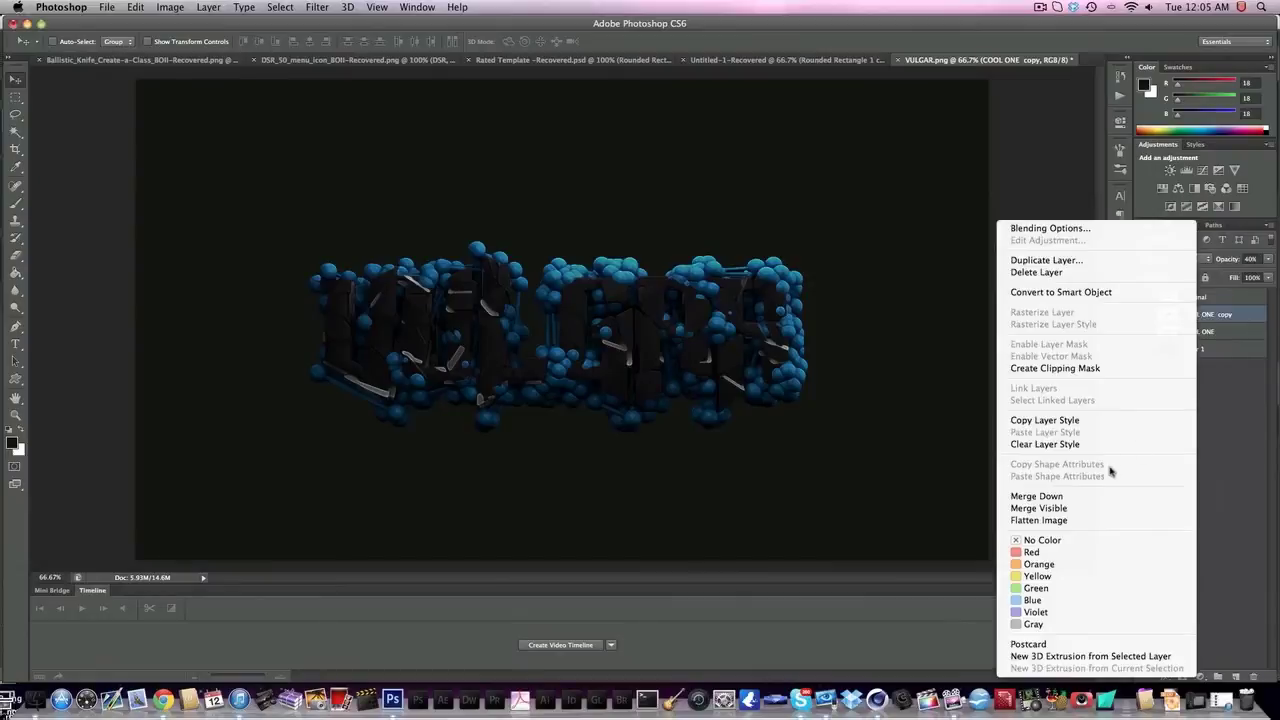
{"action": "left_click", "coordinate": [1071, 501]}
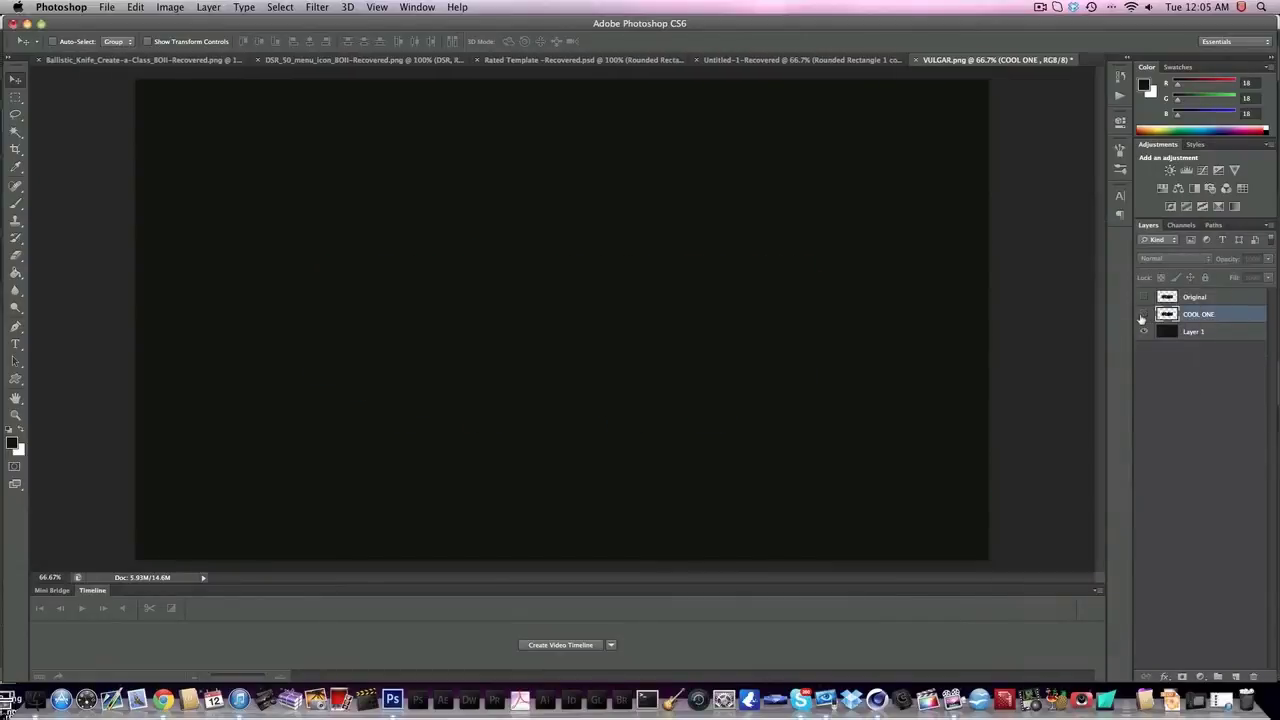
{"action": "left_click_drag", "start_coordinate": [550, 356], "coordinate": [543, 333]}
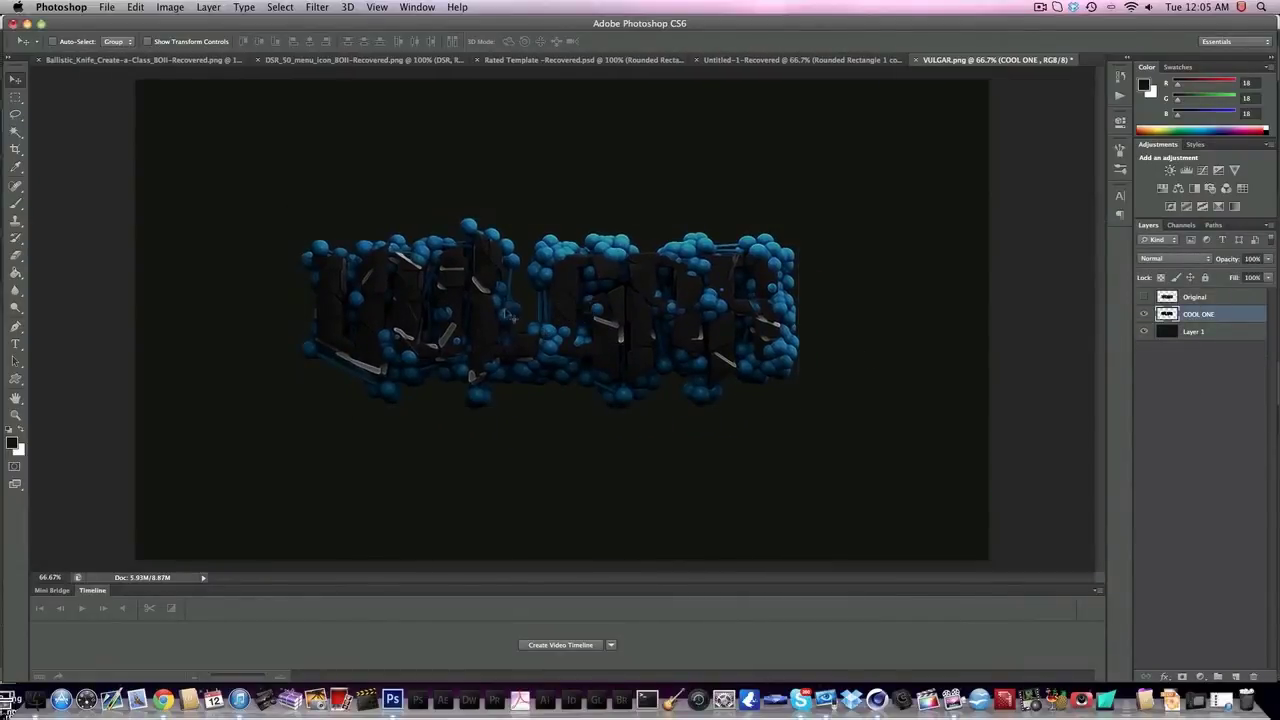
- Apply the Oil Paint filter to COOL ONE with Stylization 4.26, Cleanliness 1.2, Scale 10 and Bristle Detail 1.65
{"action": "left_click", "coordinate": [317, 7]}
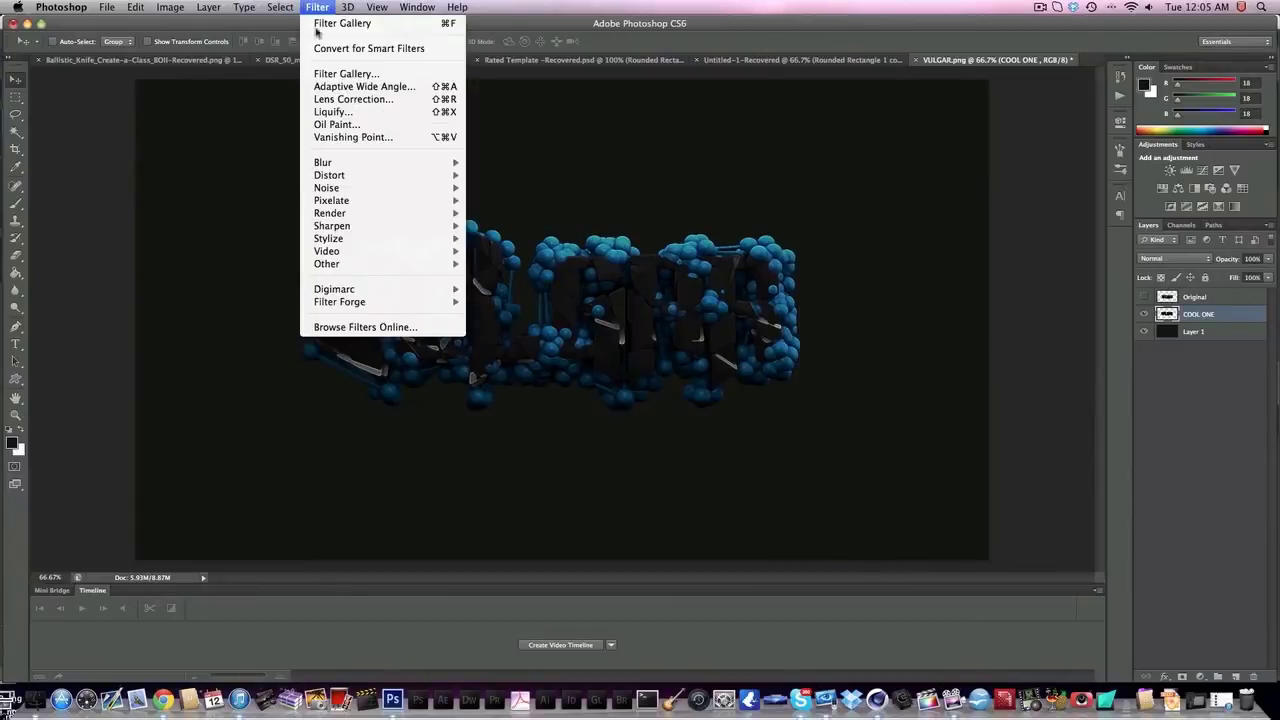
{"action": "left_click", "coordinate": [340, 124]}
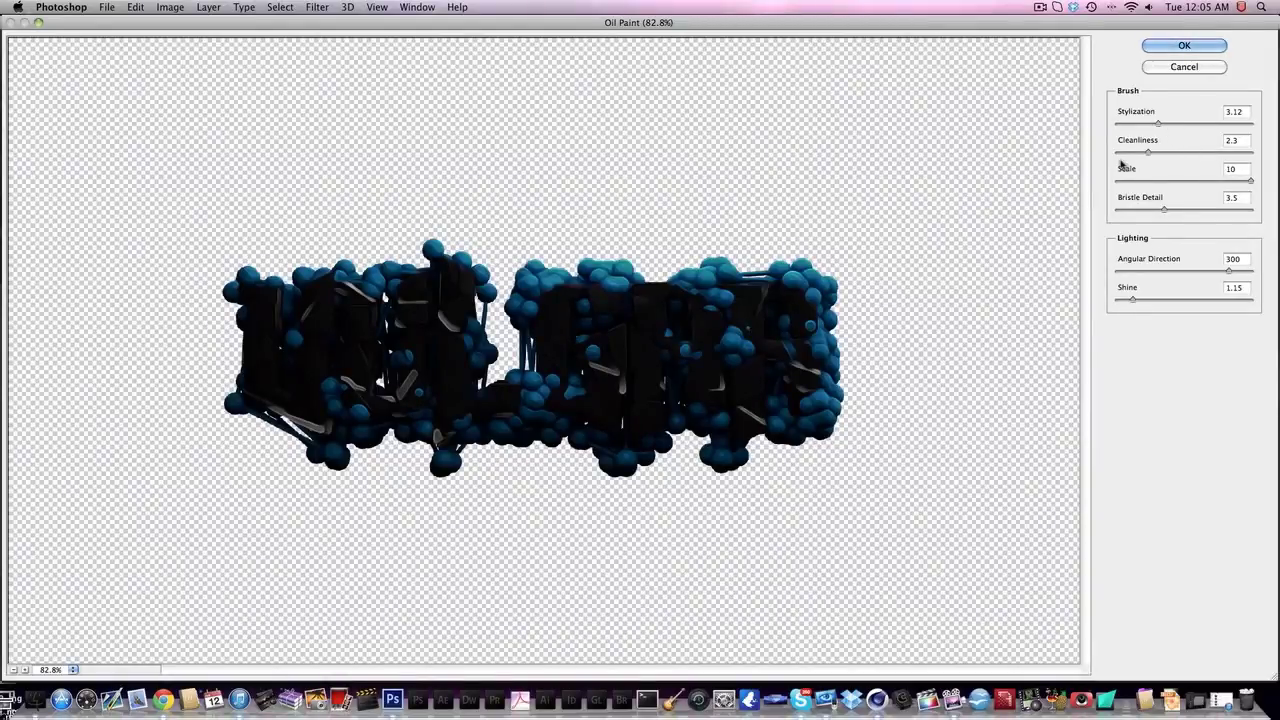
{"action": "left_click_drag", "start_coordinate": [1134, 125], "coordinate": [1173, 126]}
{"action": "mouse_move", "coordinate": [1137, 155]}
{"action": "left_mouse_down"}
{"action": "mouse_move", "coordinate": [1169, 157]}
{"action": "mouse_move", "coordinate": [1133, 160]}
{"action": "left_mouse_up"}
{"action": "left_click_drag", "start_coordinate": [1164, 209], "coordinate": [1279, 212]}
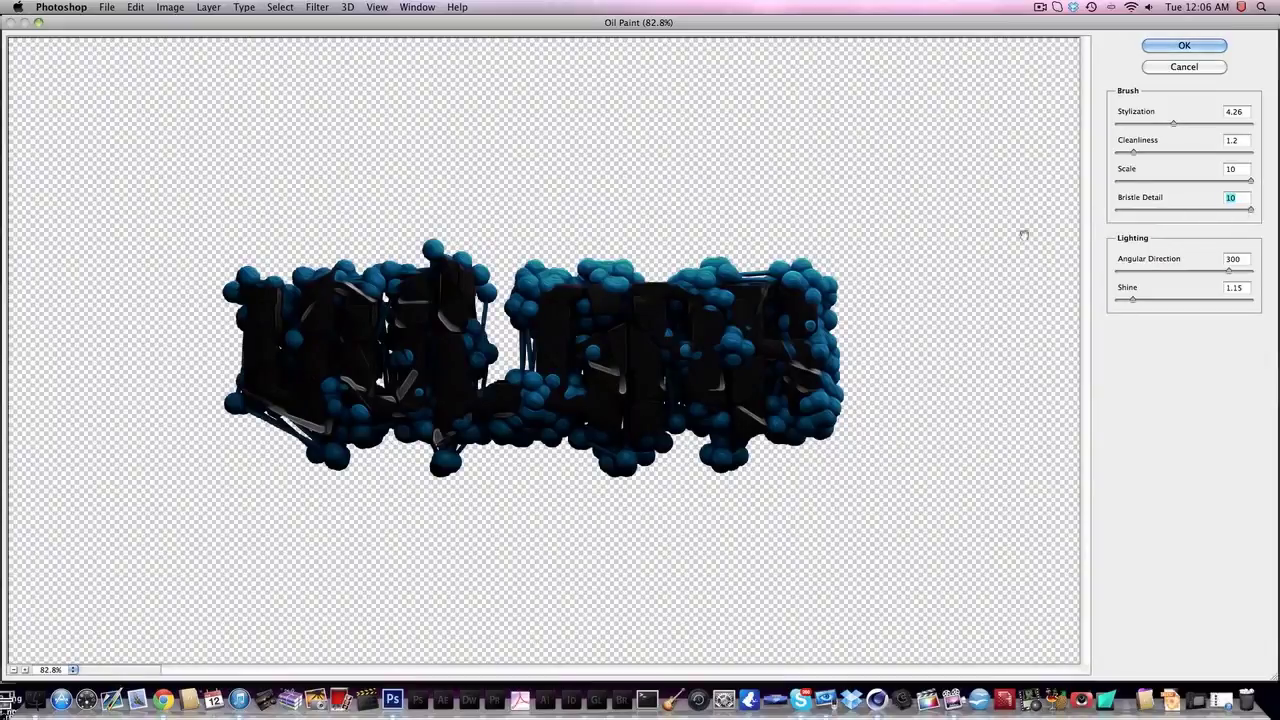
{"action": "left_click", "coordinate": [1147, 210]}
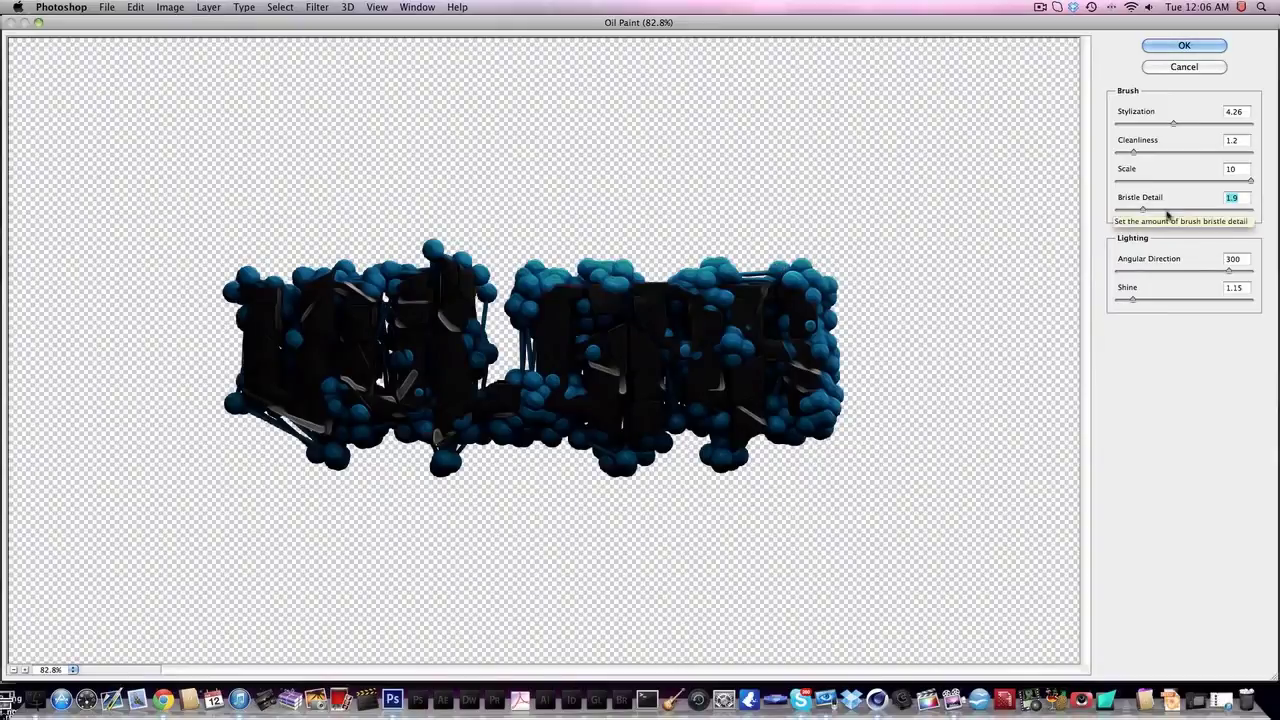
{"action": "left_click", "coordinate": [1138, 210]}
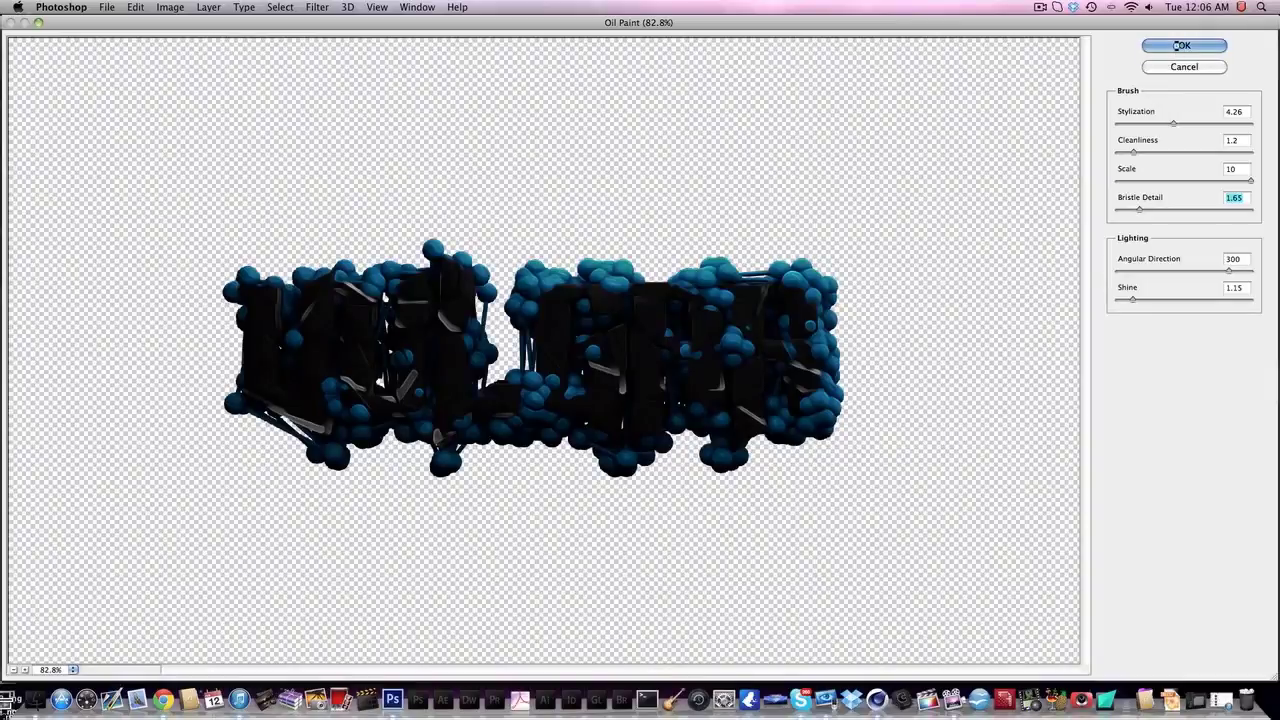
{"action": "left_click", "coordinate": [1181, 47]}
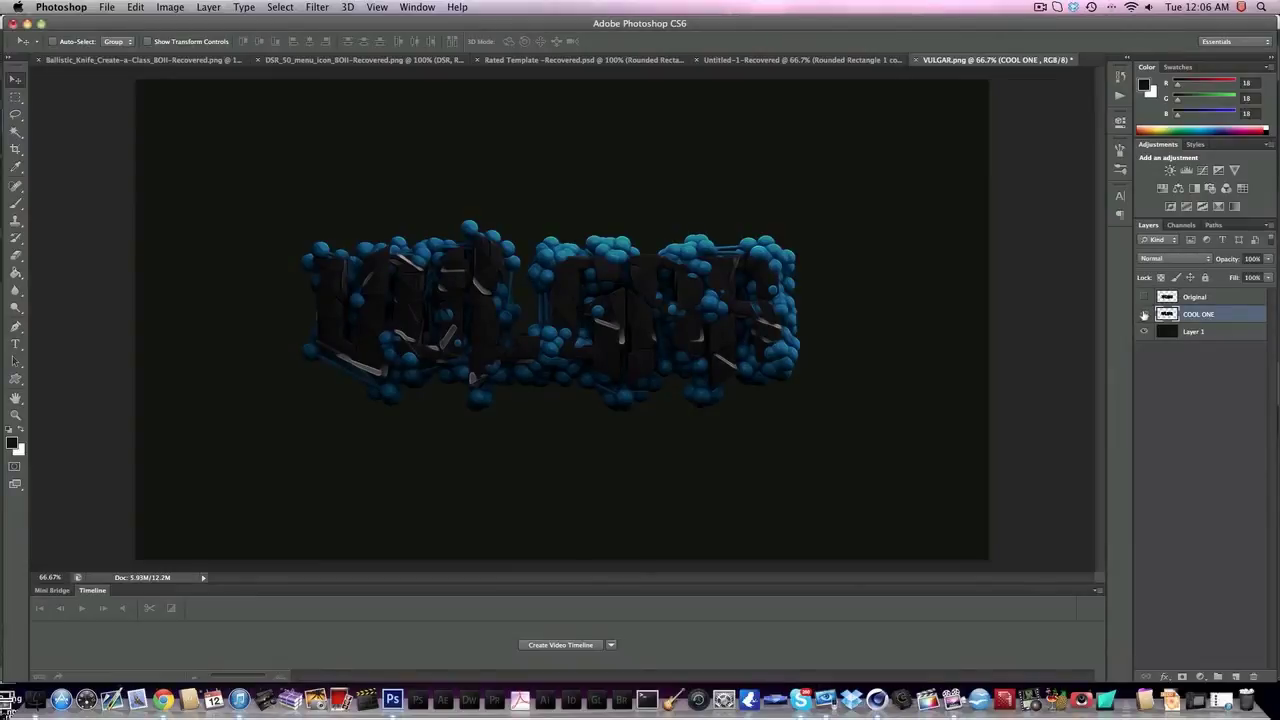
- Add a black-to-white linear Gradient Overlay to COOL ONE with the Overlay blend mode and 75% opacity
{"action": "left_click", "coordinate": [1164, 676]}
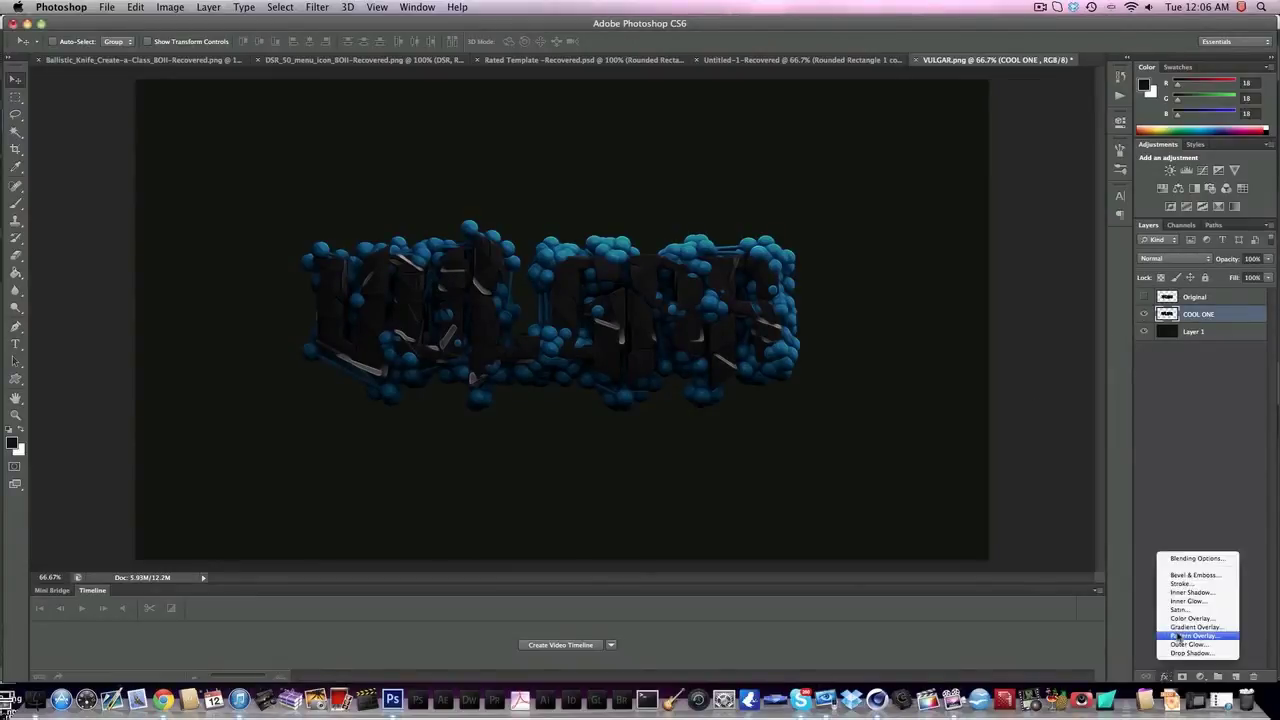
{"action": "left_click", "coordinate": [1180, 636]}
{"action": "left_click", "coordinate": [990, 212]}
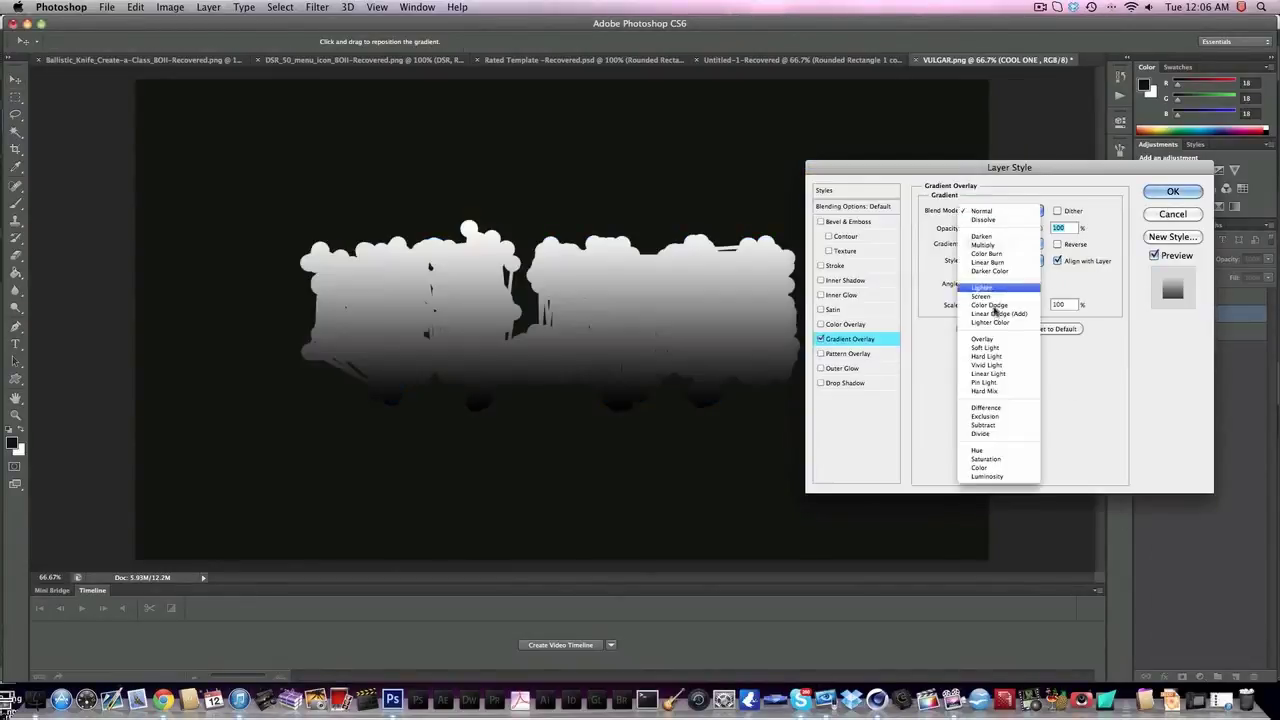
{"action": "left_click", "coordinate": [993, 345]}
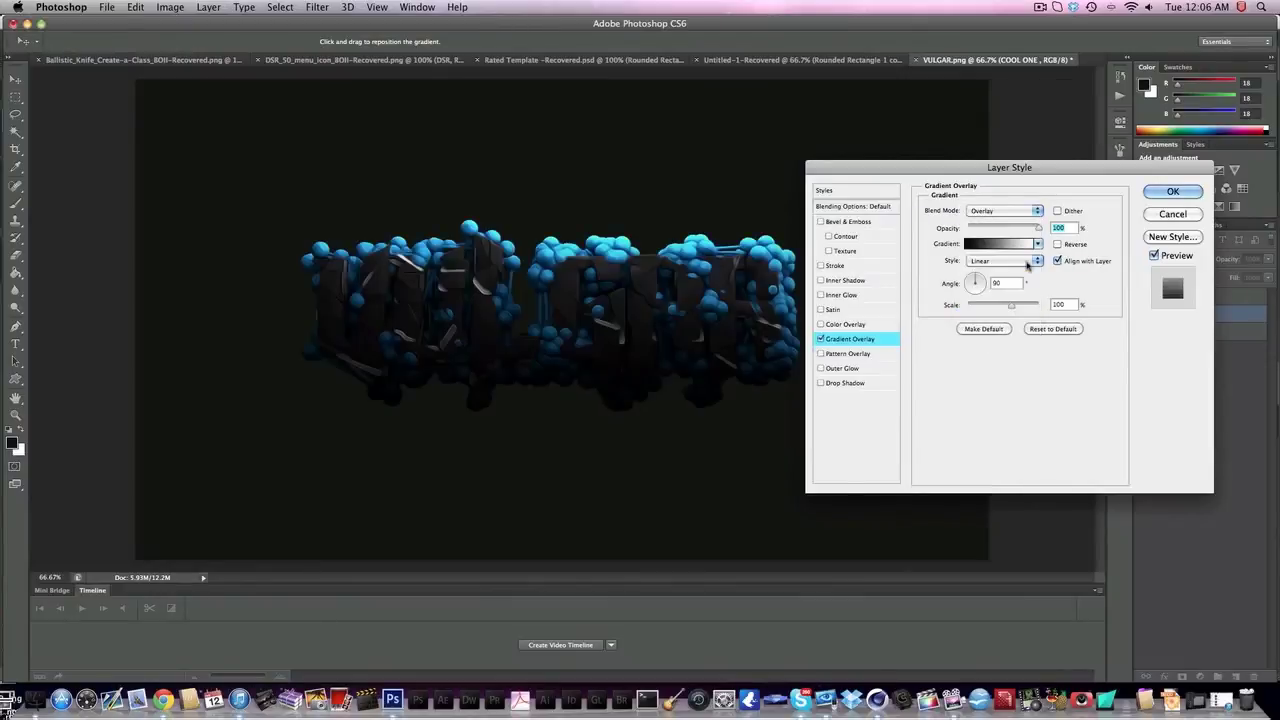
{"action": "type", "text": "50"}
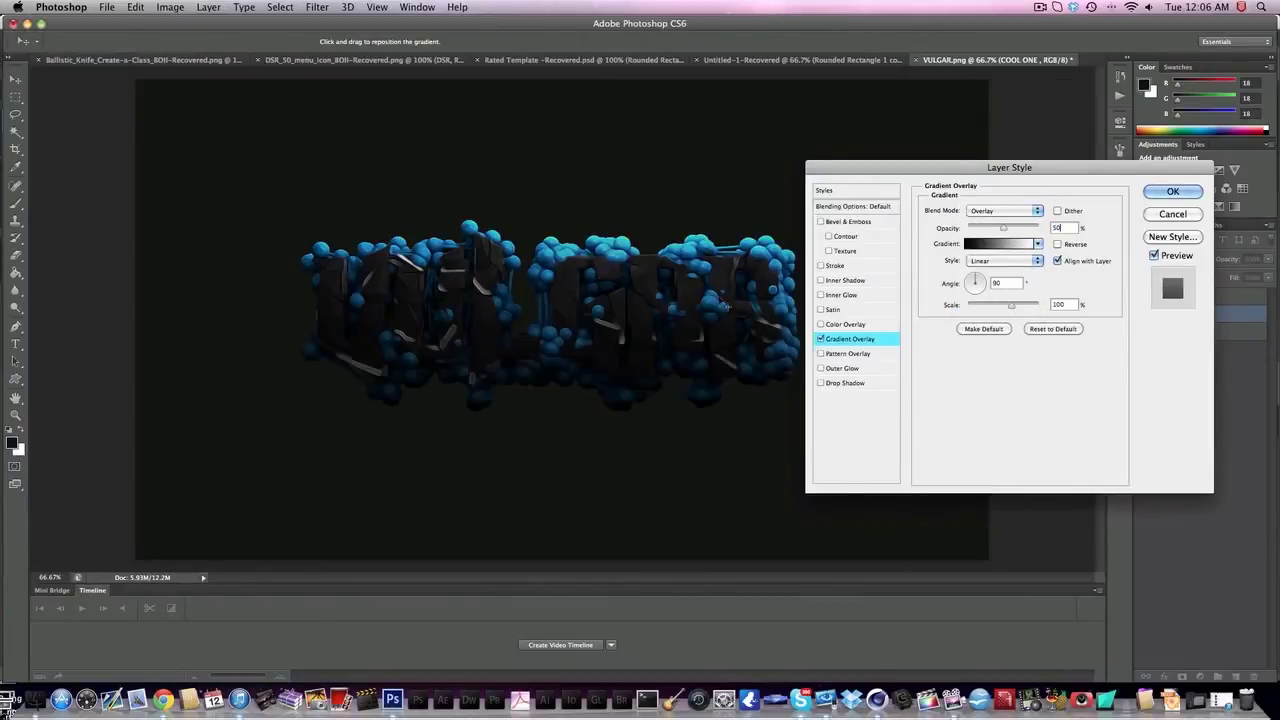
{"action": "left_click", "coordinate": [1003, 227]}
{"action": "left_click_drag", "start_coordinate": [1003, 227], "coordinate": [1020, 227]}
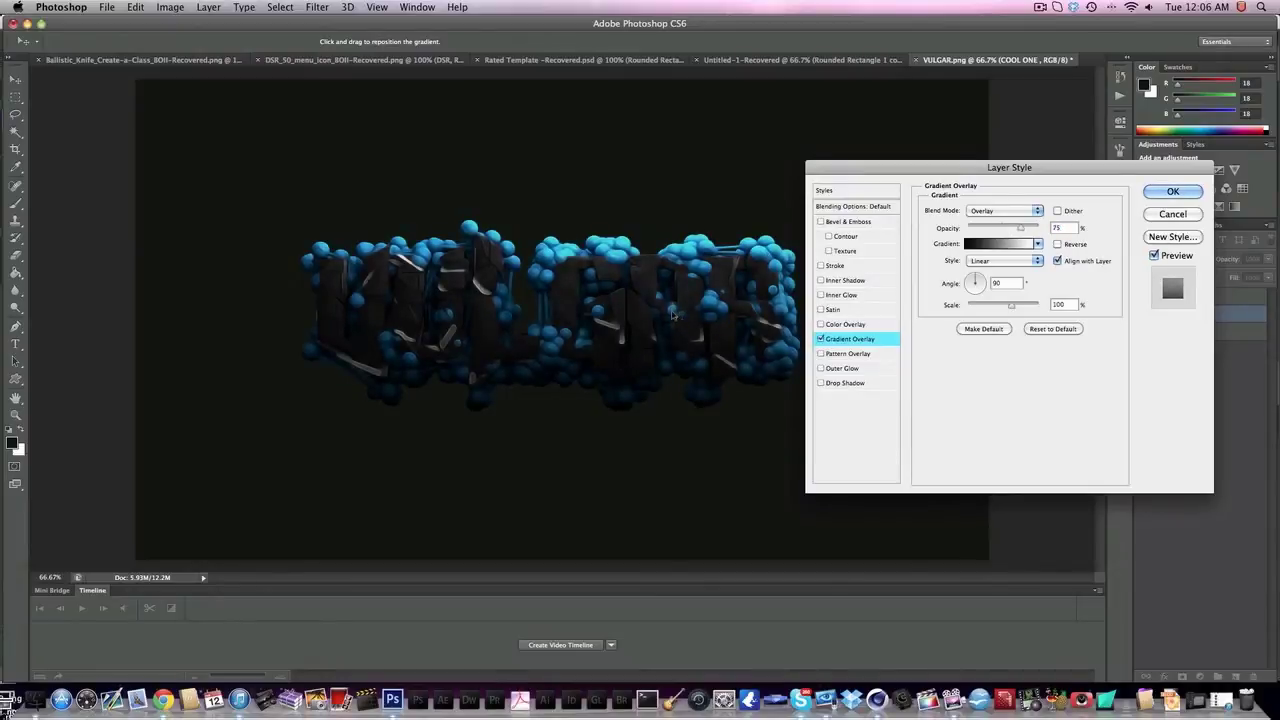
- Add a Drop Shadow to COOL ONE with 35% opacity, distance 0 px, spread 30% and size 20 px
{"action": "left_click", "coordinate": [838, 384]}
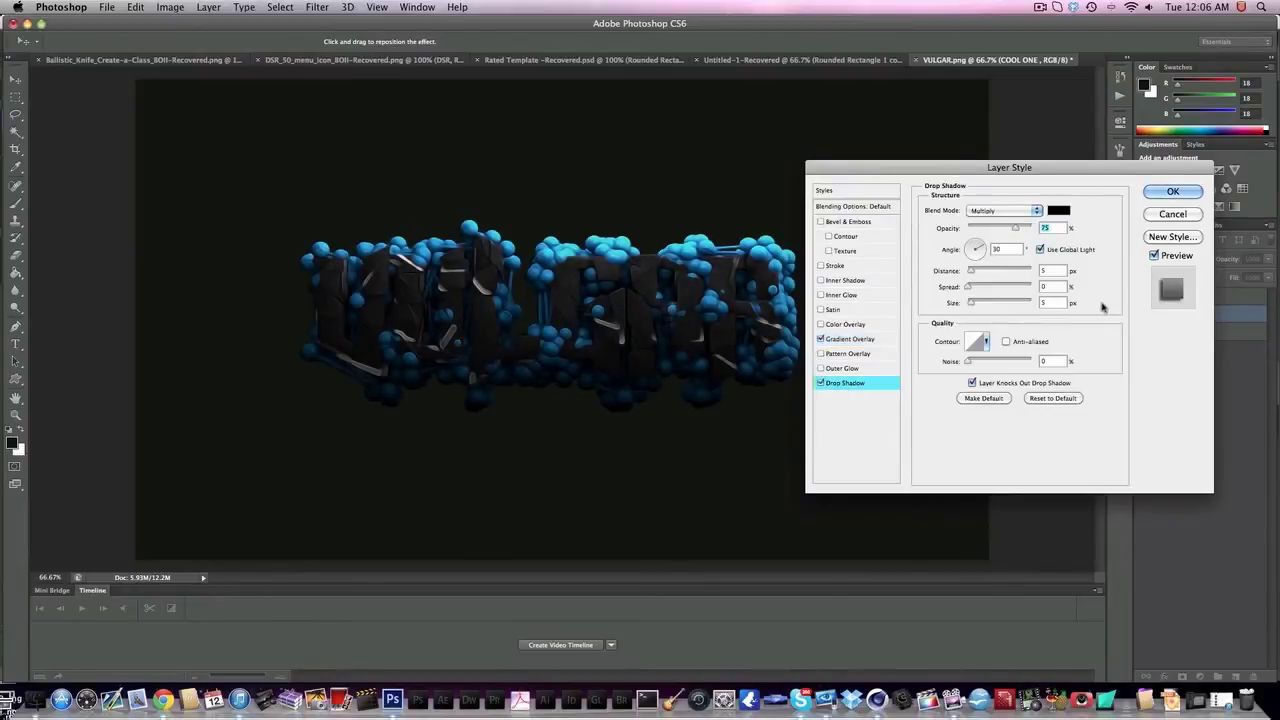
{"action": "mouse_move", "coordinate": [1055, 270]}
{"action": "left_mouse_down"}
{"action": "mouse_move", "coordinate": [1029, 287]}
{"action": "mouse_move", "coordinate": [1035, 276]}
{"action": "left_mouse_up"}
{"action": "type", "text": "03020"}
{"action": "left_click_drag", "start_coordinate": [1052, 230], "coordinate": [1027, 230]}
{"action": "type", "text": "35"}
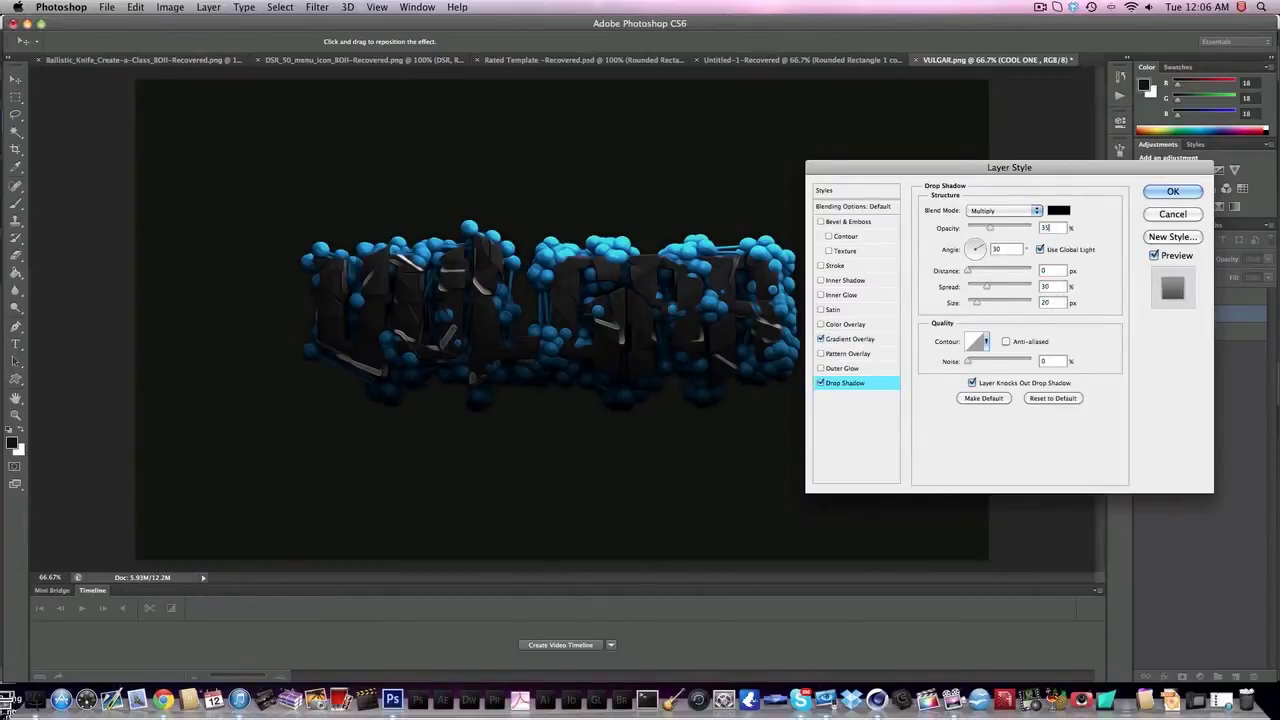
{"action": "key", "text": "Return"}
- Reposition the COOL ONE logo slightly on the canvas and rasterize its layer style
{"action": "left_click", "coordinate": [1256, 315]}
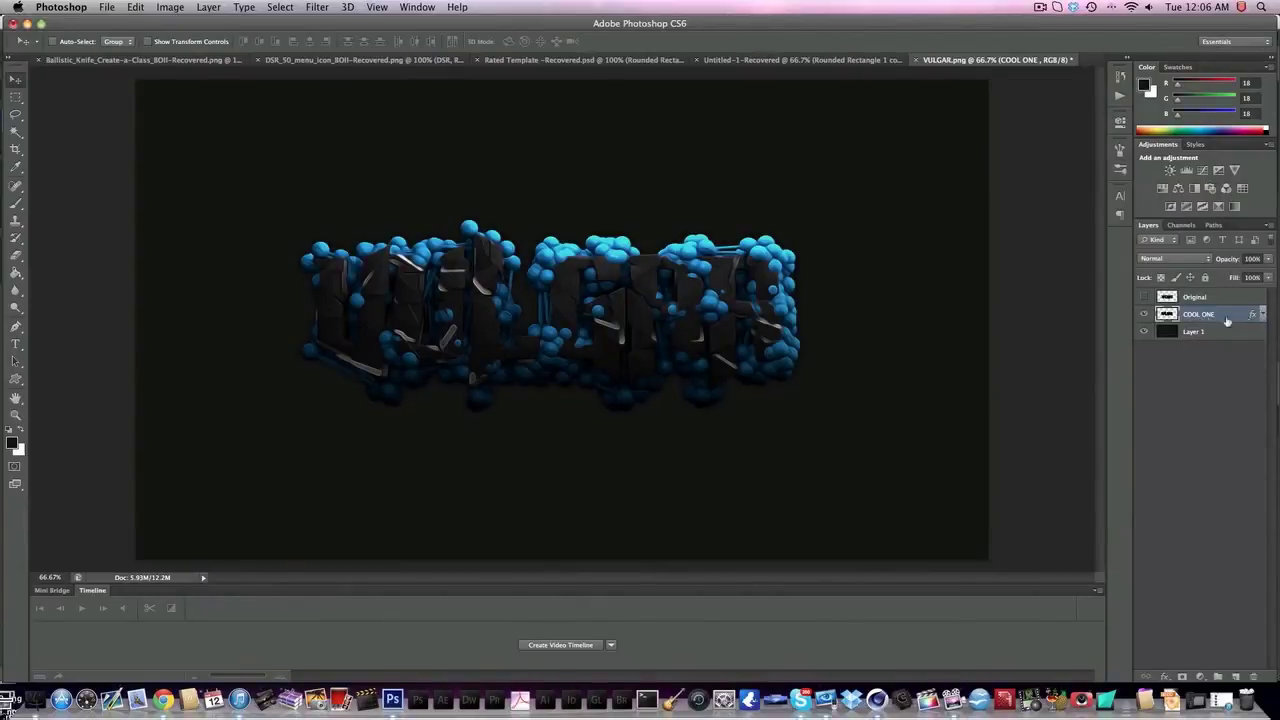
{"action": "mouse_move", "coordinate": [637, 236]}
{"action": "left_mouse_down"}
{"action": "mouse_move", "coordinate": [645, 246]}
{"action": "mouse_move", "coordinate": [628, 248]}
{"action": "mouse_move", "coordinate": [655, 252]}
{"action": "left_mouse_up"}
{"action": "right_click", "coordinate": [1240, 318]}
{"action": "left_click", "coordinate": [1093, 326]}
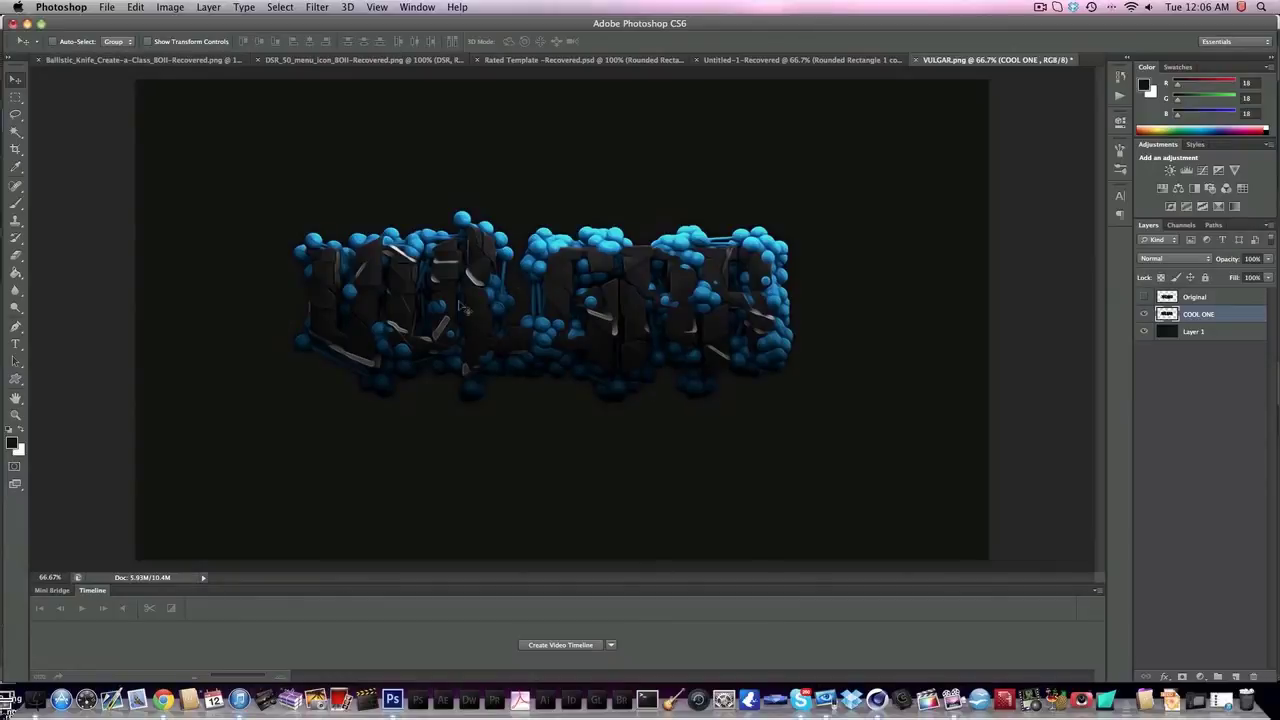
- Smudge the logo's lower-right edge downward using the Smudge tool with a 44 px brush at 50% strength
{"action": "left_click", "coordinate": [15, 307]}
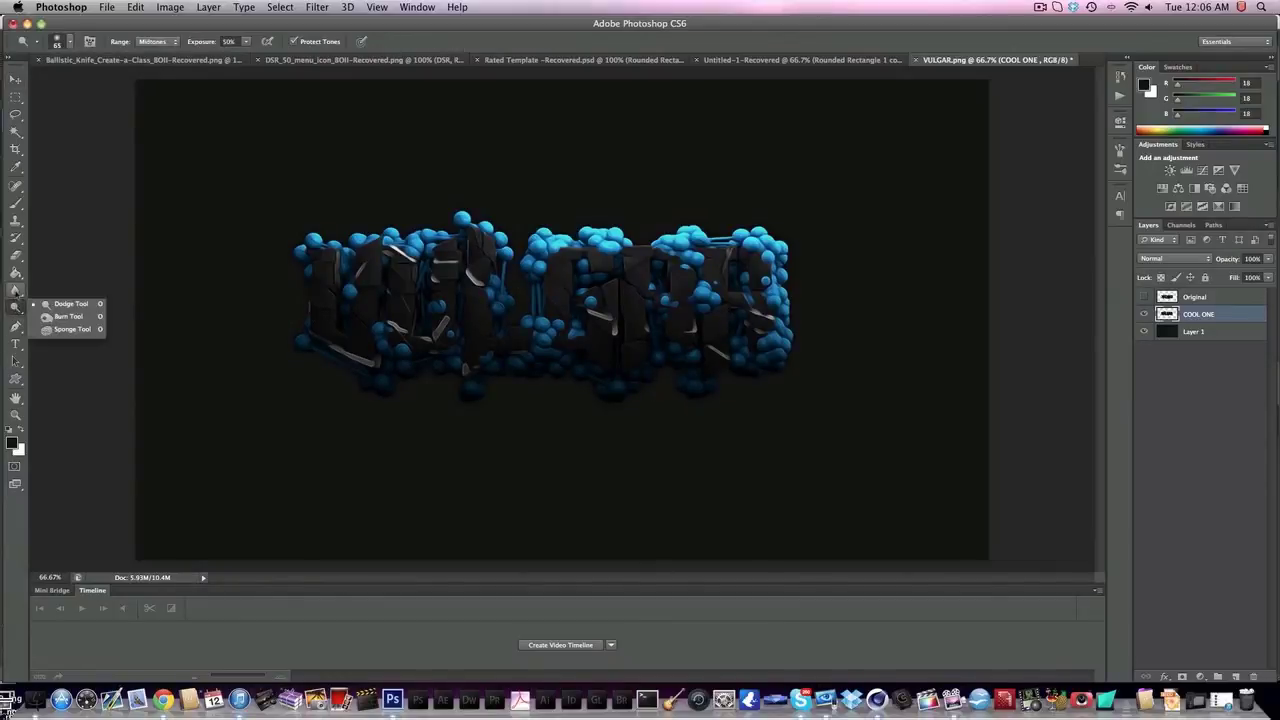
{"action": "left_click", "coordinate": [15, 289]}
{"action": "left_click", "coordinate": [68, 311]}
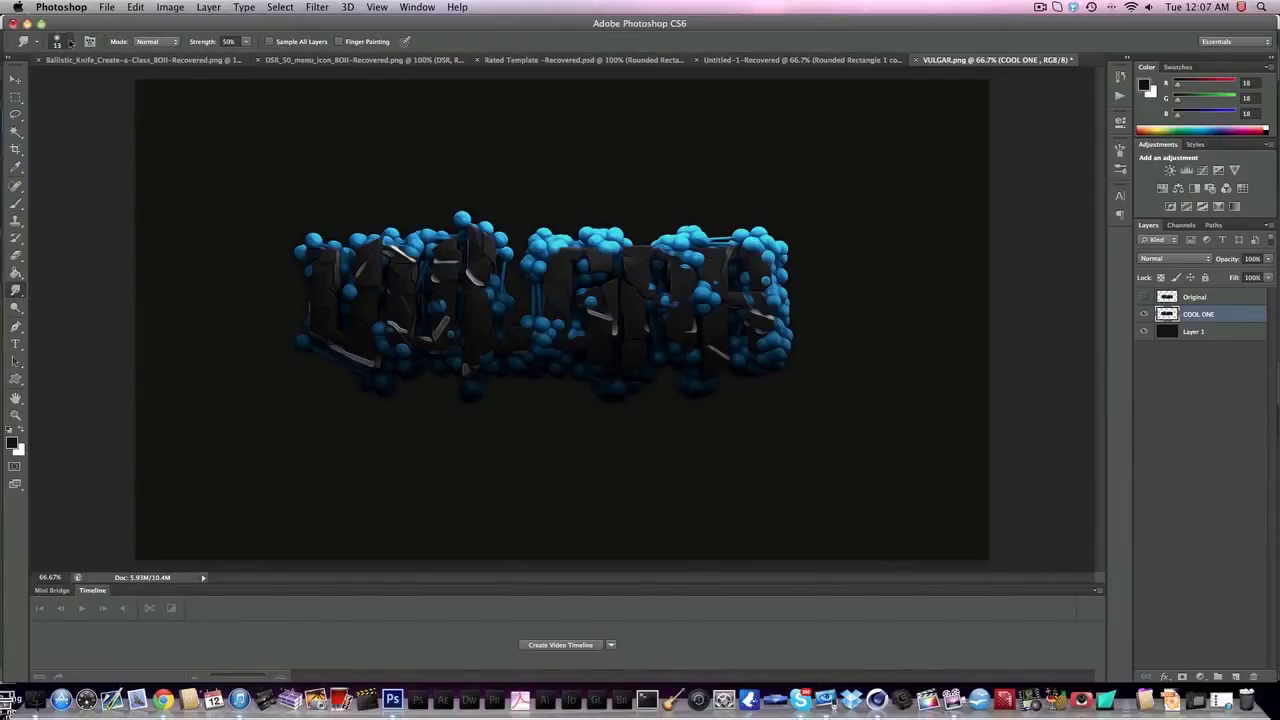
{"action": "left_click", "coordinate": [69, 42]}
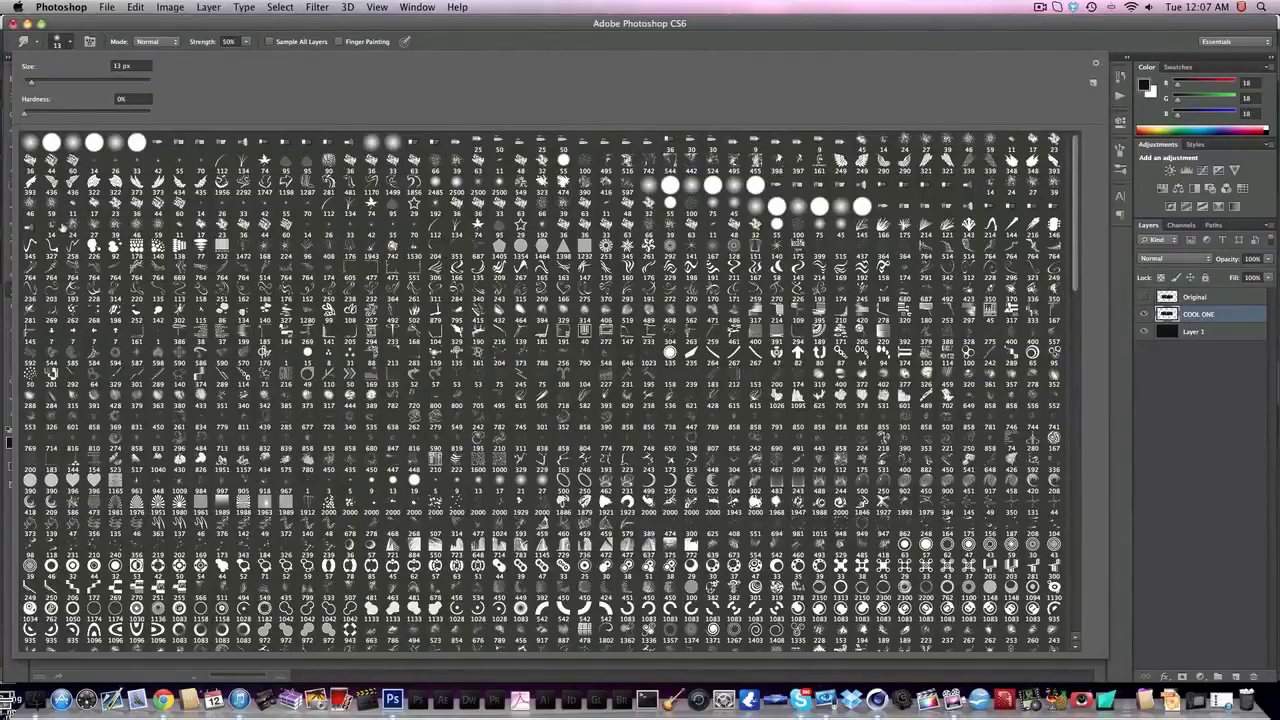
{"action": "left_click", "coordinate": [158, 206]}
{"action": "left_click", "coordinate": [171, 27]}
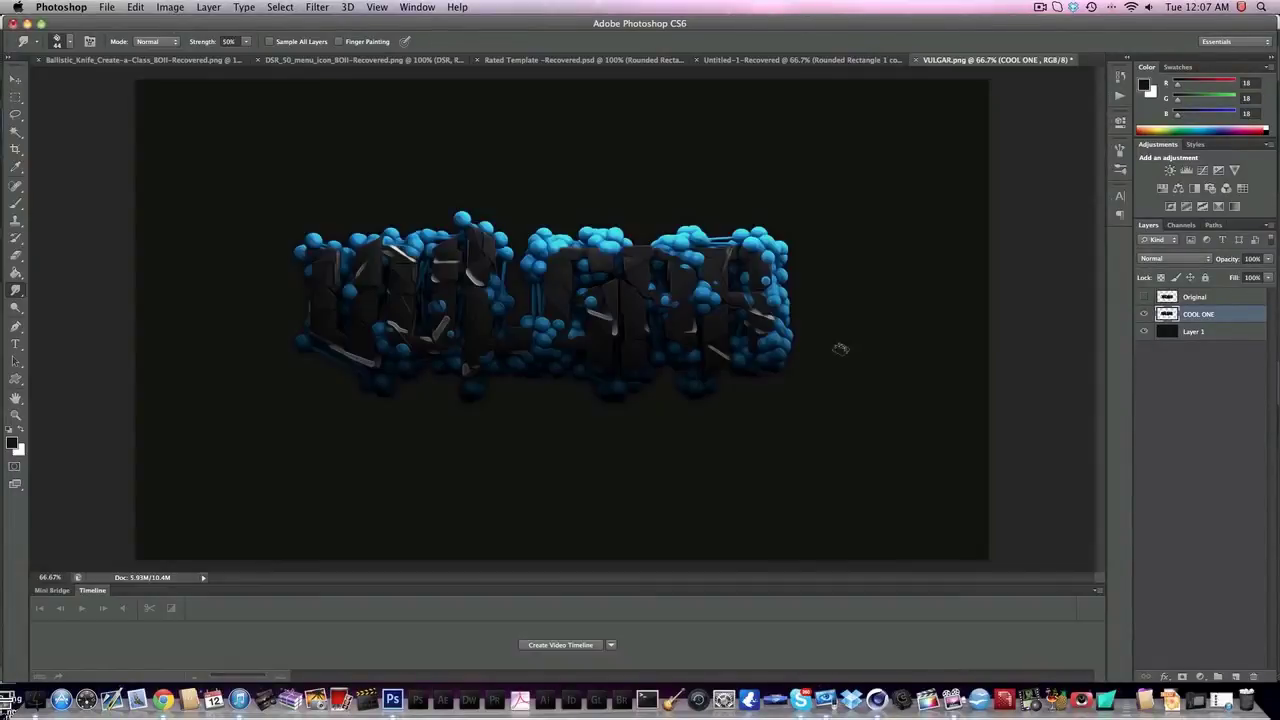
{"action": "left_click_drag", "start_coordinate": [778, 365], "coordinate": [780, 417]}
- Move the smudged COOL ONE logo around the canvas and leave it near the middle
{"action": "left_click", "coordinate": [15, 79]}
{"action": "left_click_drag", "start_coordinate": [547, 295], "coordinate": [572, 300]}
{"action": "left_click_drag", "start_coordinate": [807, 347], "coordinate": [803, 334]}
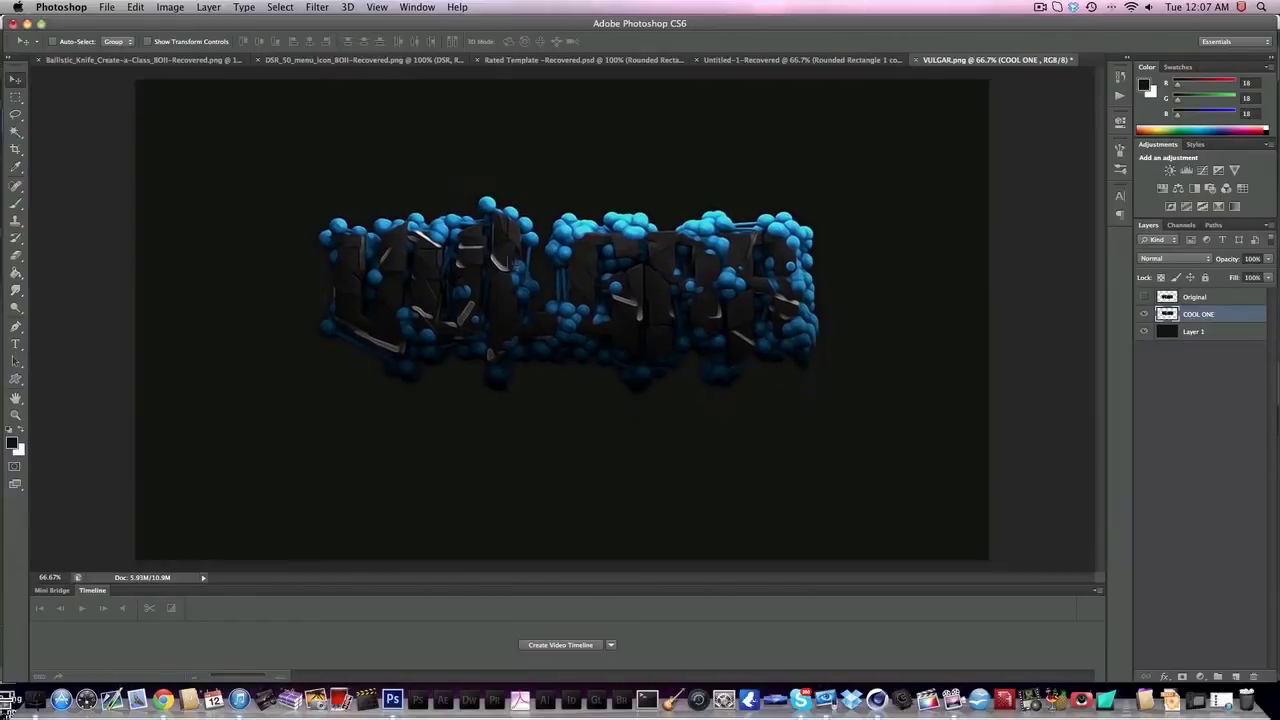
{"action": "left_click_drag", "start_coordinate": [575, 288], "coordinate": [611, 308]}
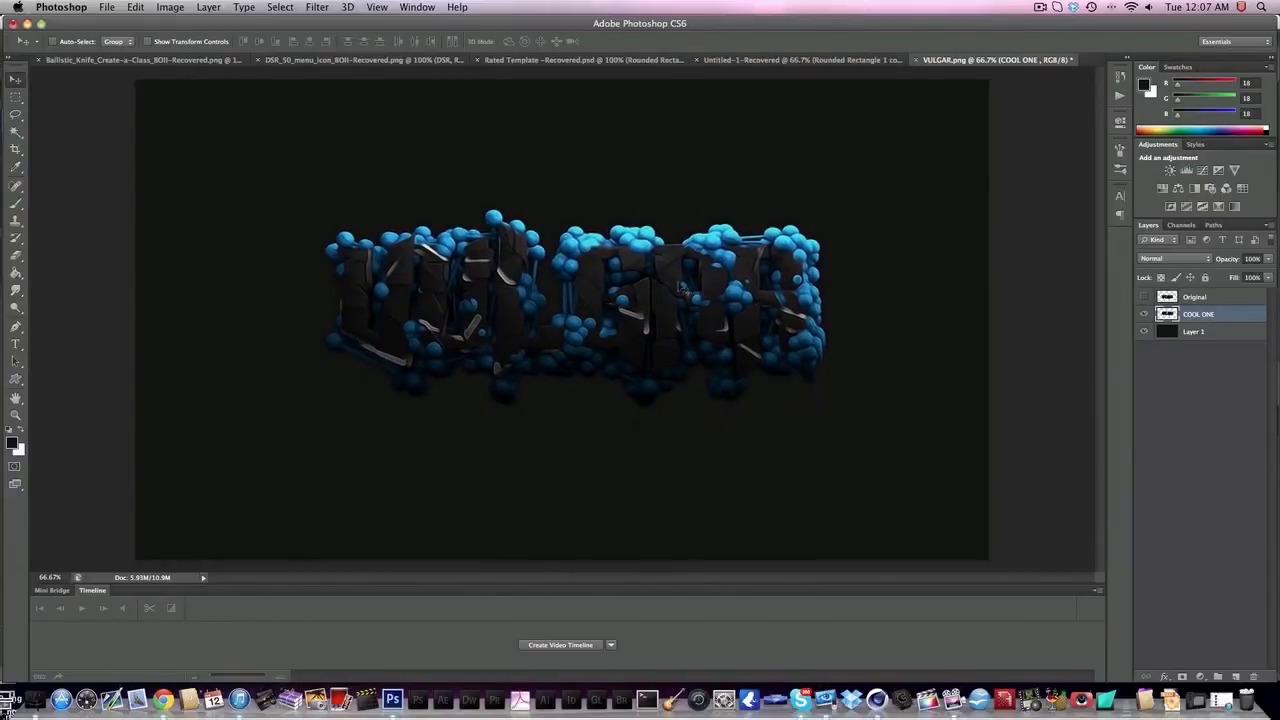
{"action": "left_click_drag", "start_coordinate": [436, 312], "coordinate": [480, 385]}
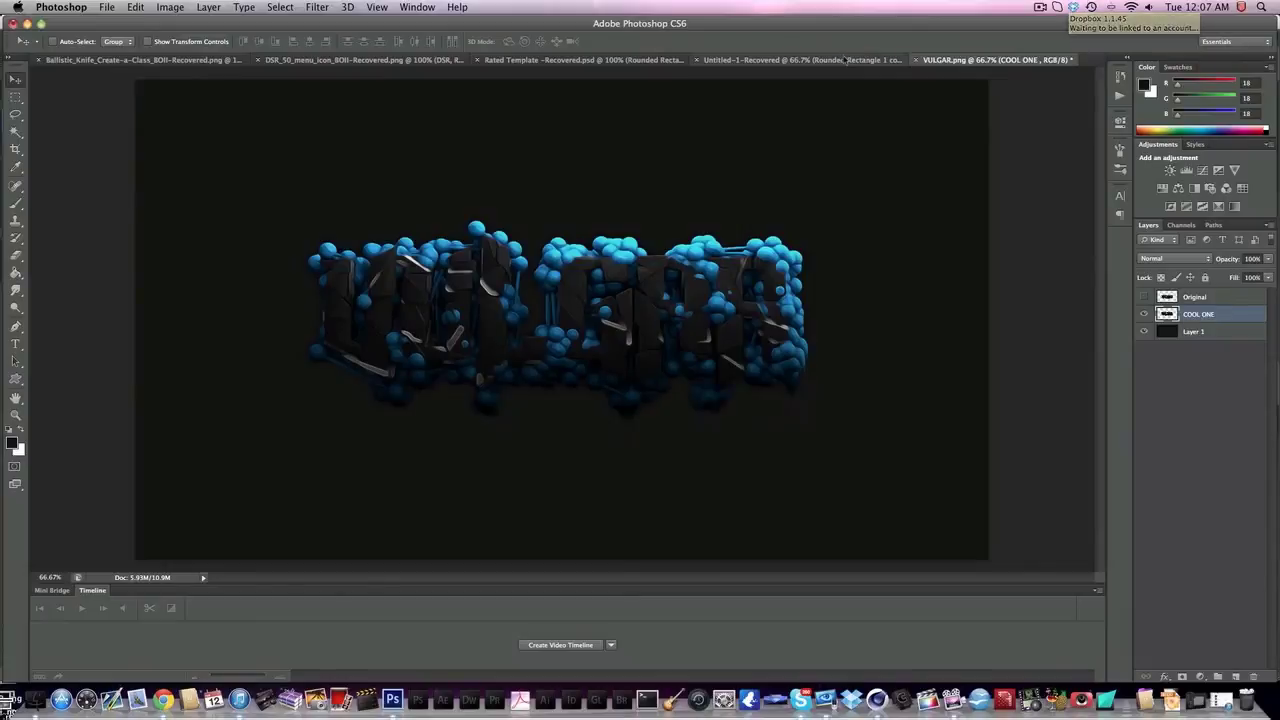
- View the banner artwork in the Rated Template document and return to VULGAR.png
{"action": "left_click", "coordinate": [585, 60]}
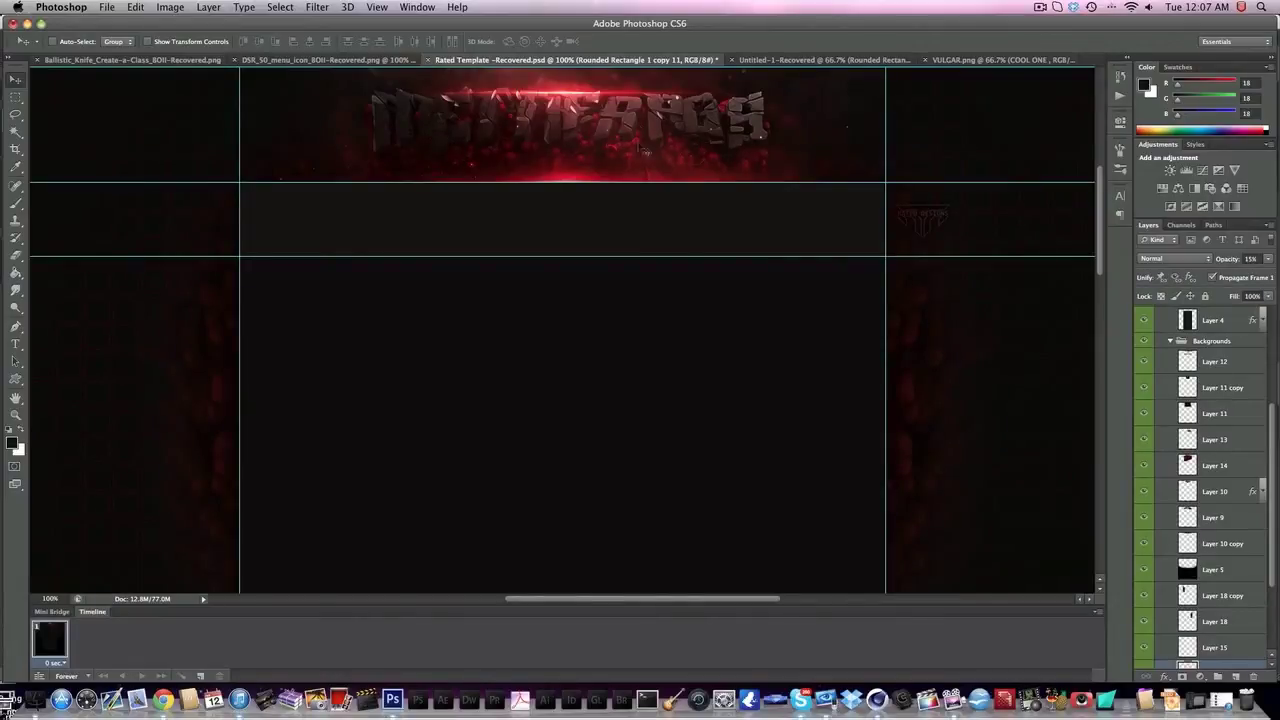
{"action": "left_click", "coordinate": [1000, 60]}
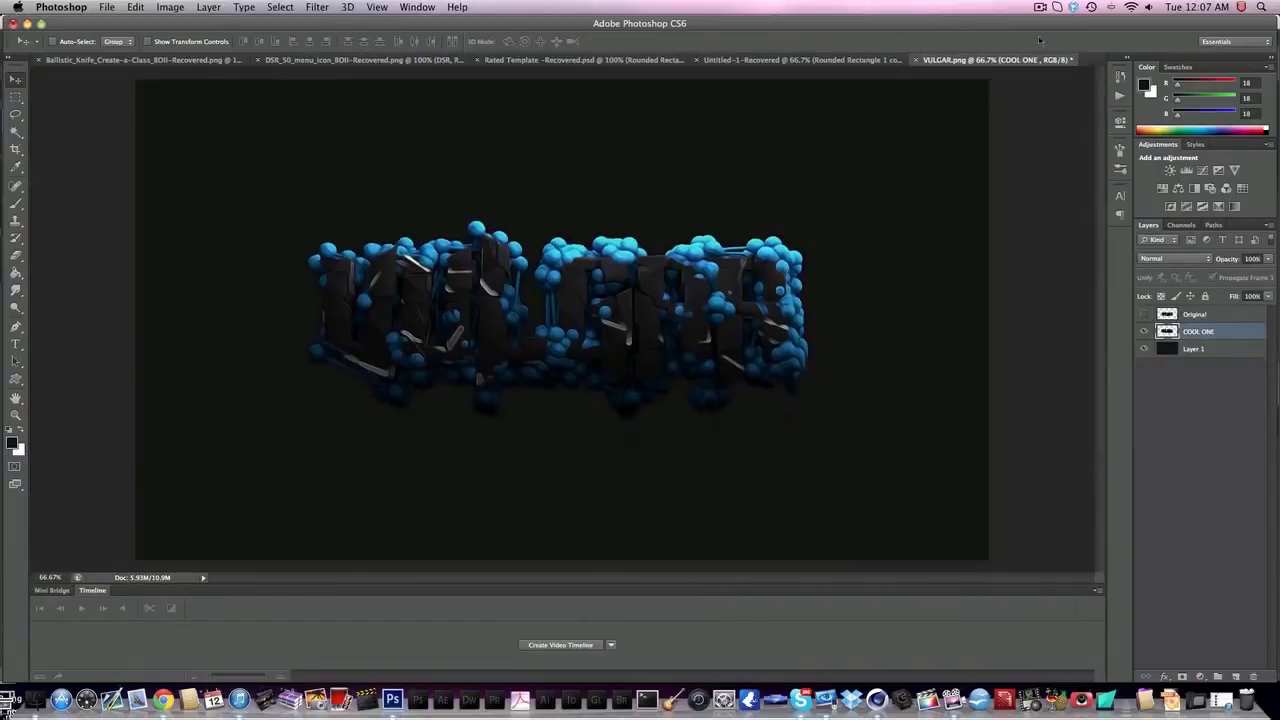
- Switch to CINEMA 4D and delete the Atom Array and Fracture objects from the light studio scene
{"action": "left_click", "coordinate": [900, 699]}
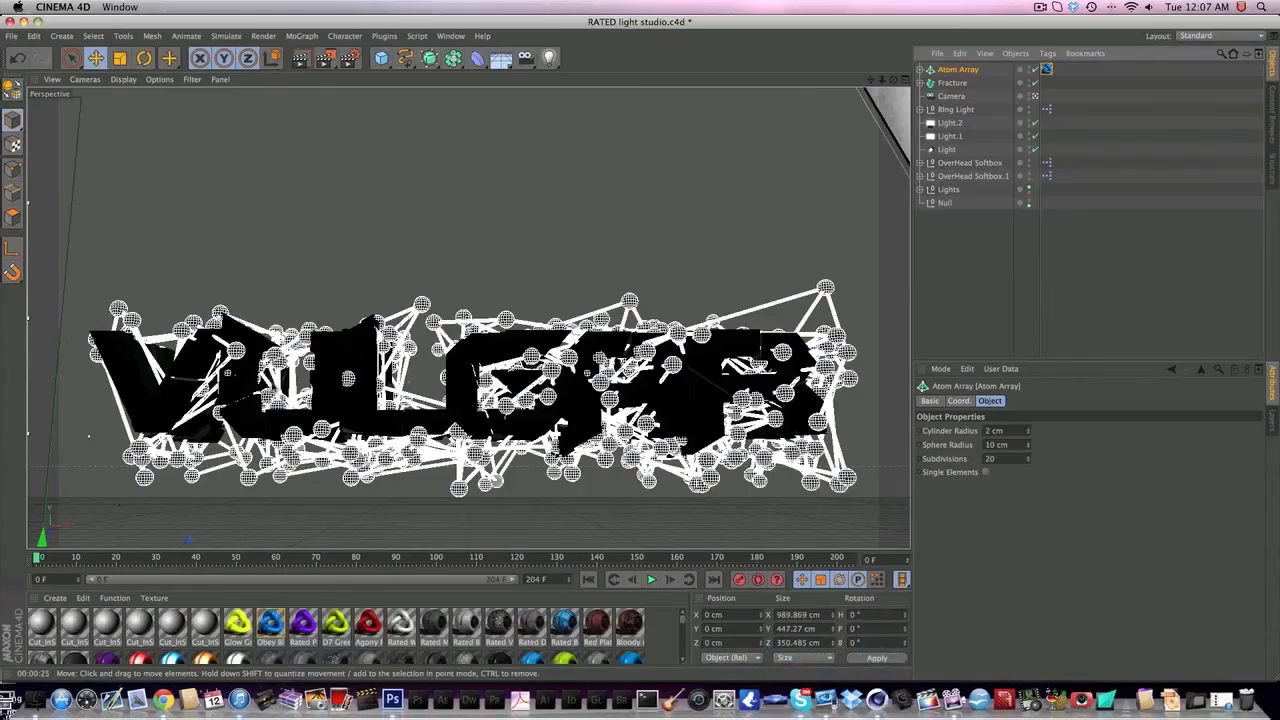
{"action": "left_click", "coordinate": [952, 83]}
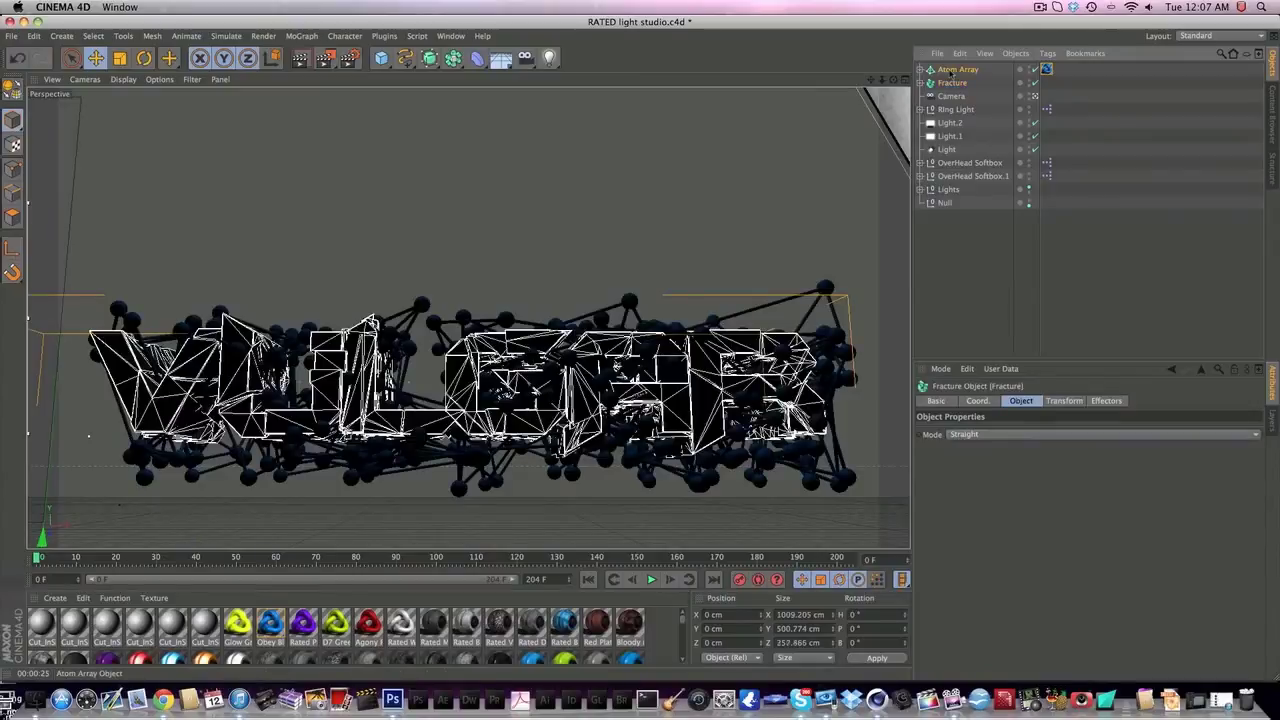
{"action": "left_click", "coordinate": [952, 70]}
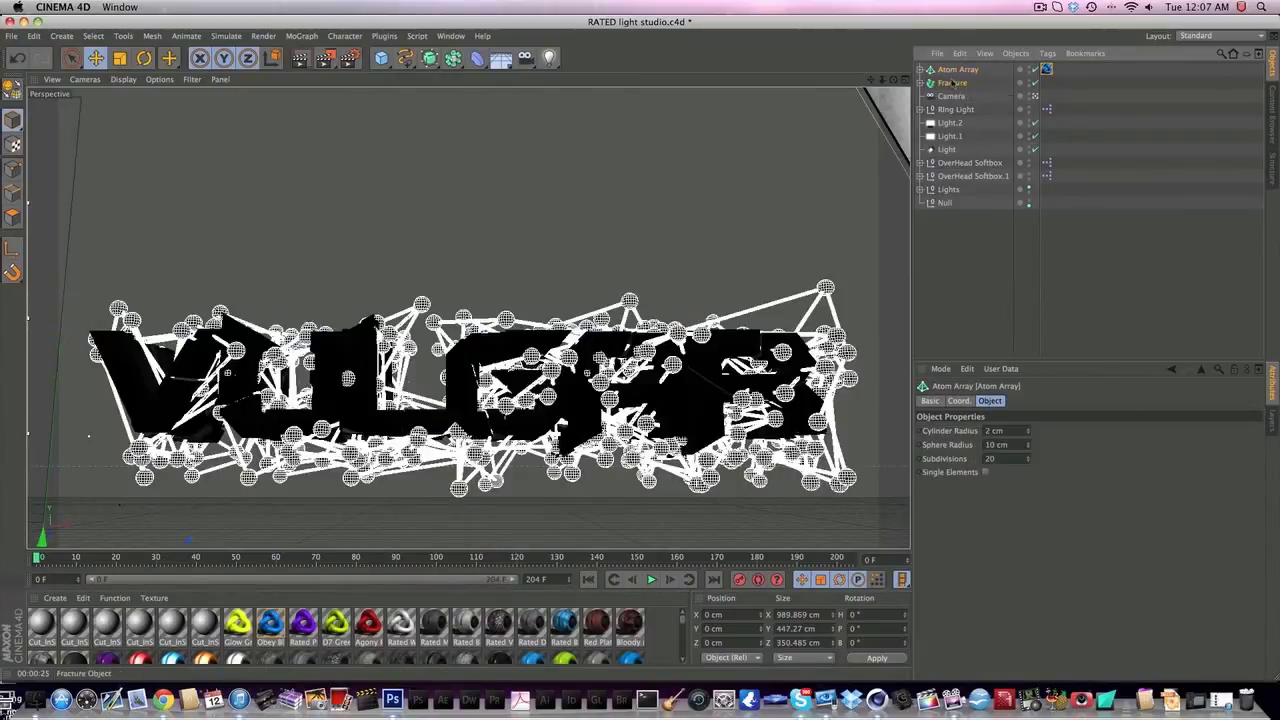
{"action": "left_click", "coordinate": [952, 83]}
{"action": "key", "text": "Delete"}
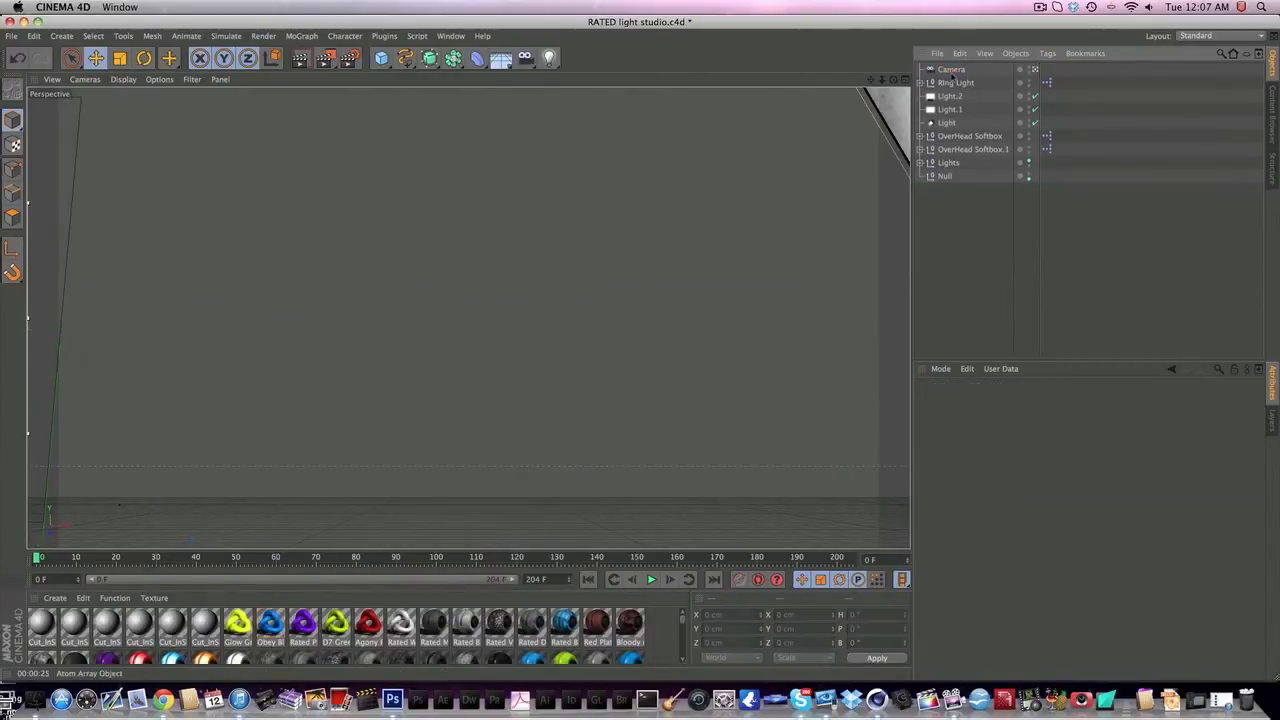
- Switch to Photoshop, show the Original layer, and place COOL ONE above Original on the canvas for comparison
{"action": "left_click", "coordinate": [392, 699]}
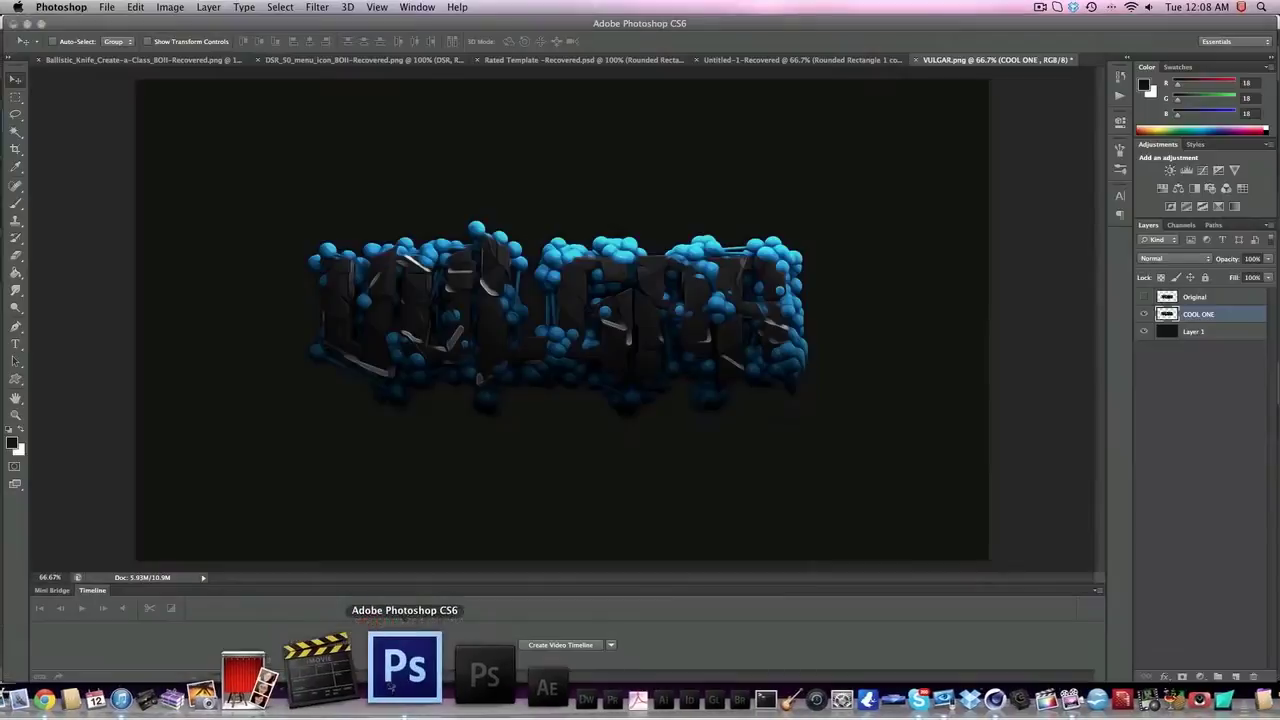
{"action": "left_click", "coordinate": [1145, 297]}
{"action": "left_click_drag", "start_coordinate": [590, 346], "coordinate": [582, 208]}
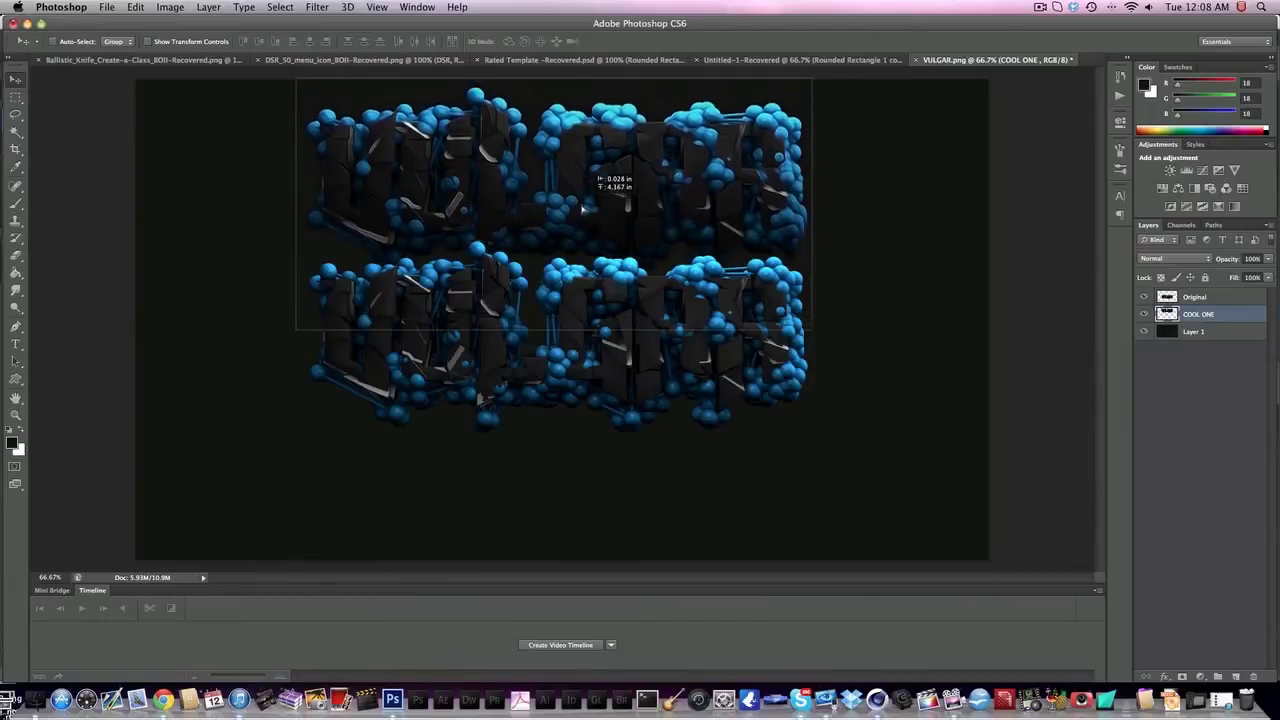
{"action": "left_click", "coordinate": [1210, 300]}
{"action": "left_click_drag", "start_coordinate": [787, 408], "coordinate": [787, 478]}
{"action": "left_click", "coordinate": [1232, 315]}
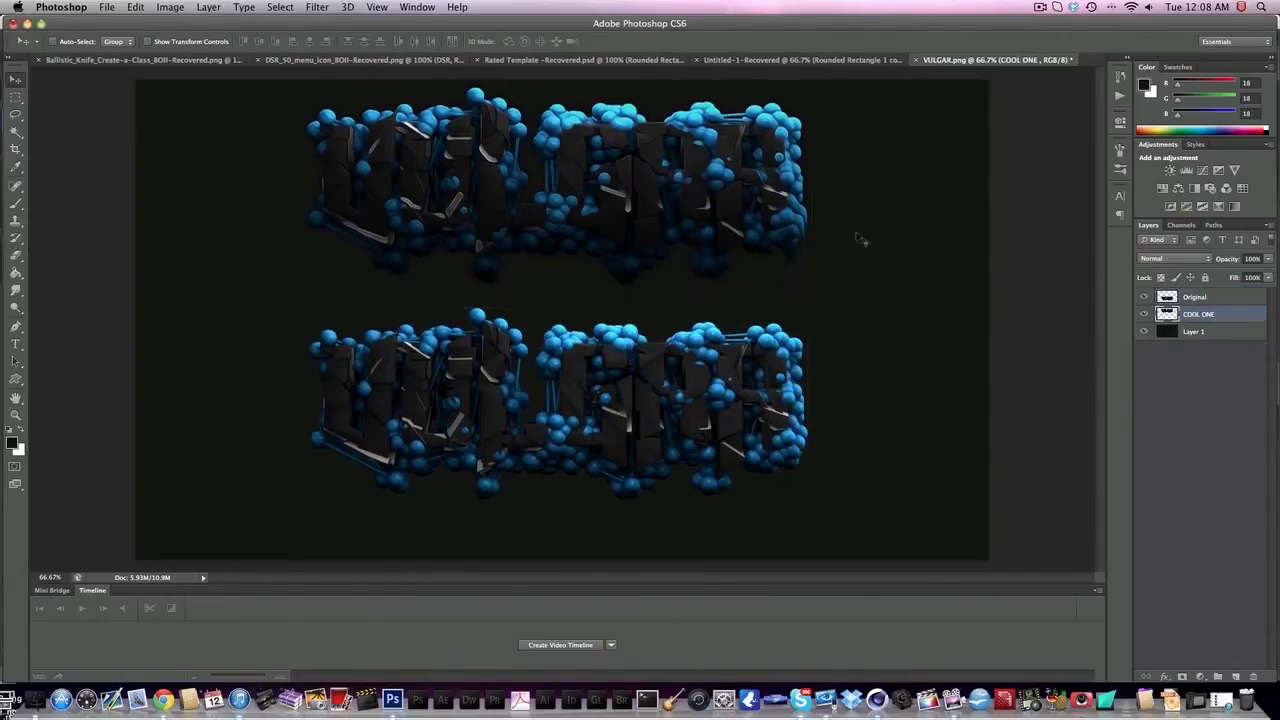
{"action": "left_click_drag", "start_coordinate": [770, 190], "coordinate": [771, 212]}
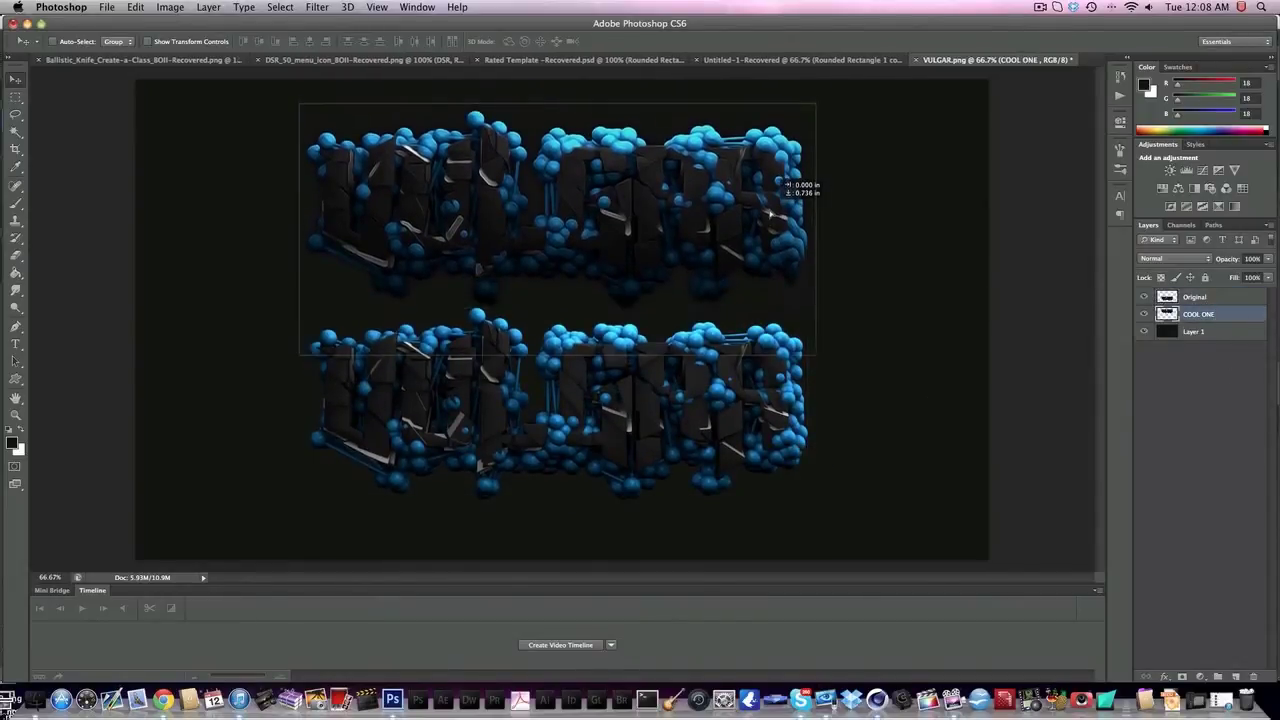
- Reorder the Original layer beneath COOL ONE, and move both logos together slightly down the canvas
{"action": "left_click", "coordinate": [1196, 300]}
{"action": "left_click_drag", "start_coordinate": [1227, 307], "coordinate": [1225, 330]}
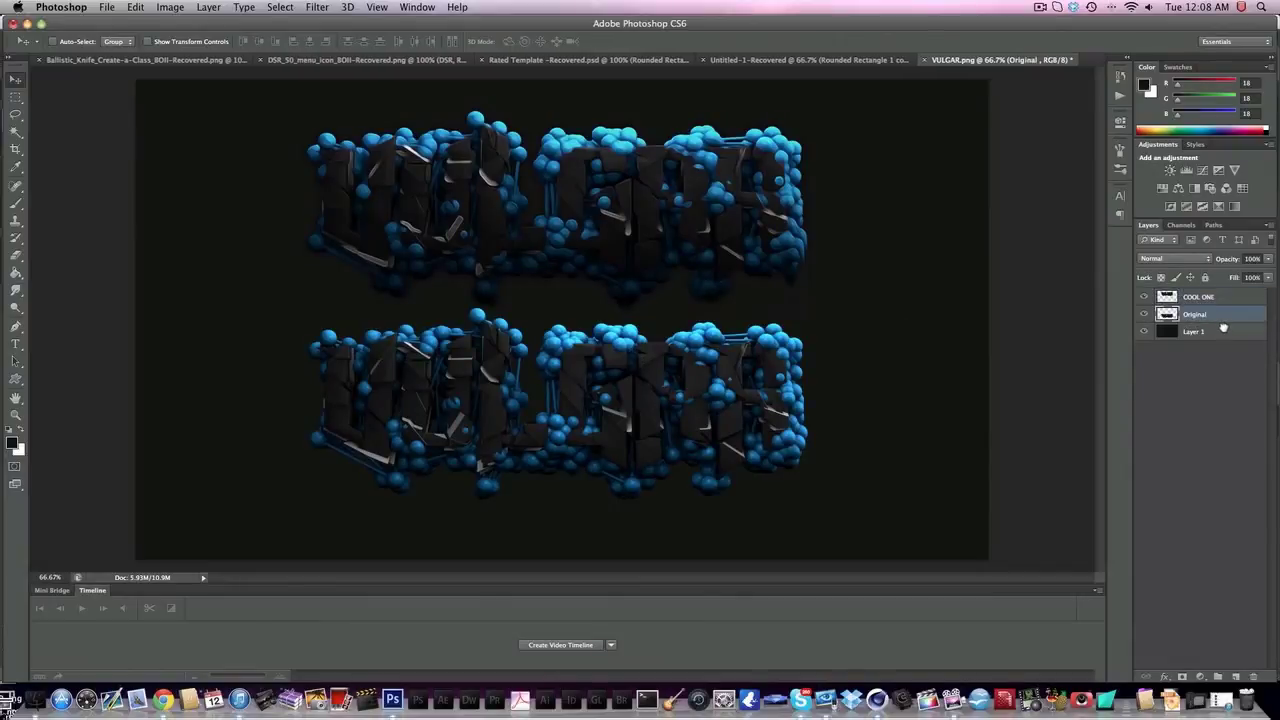
{"action": "left_click", "coordinate": [1200, 297], "text": "shift"}
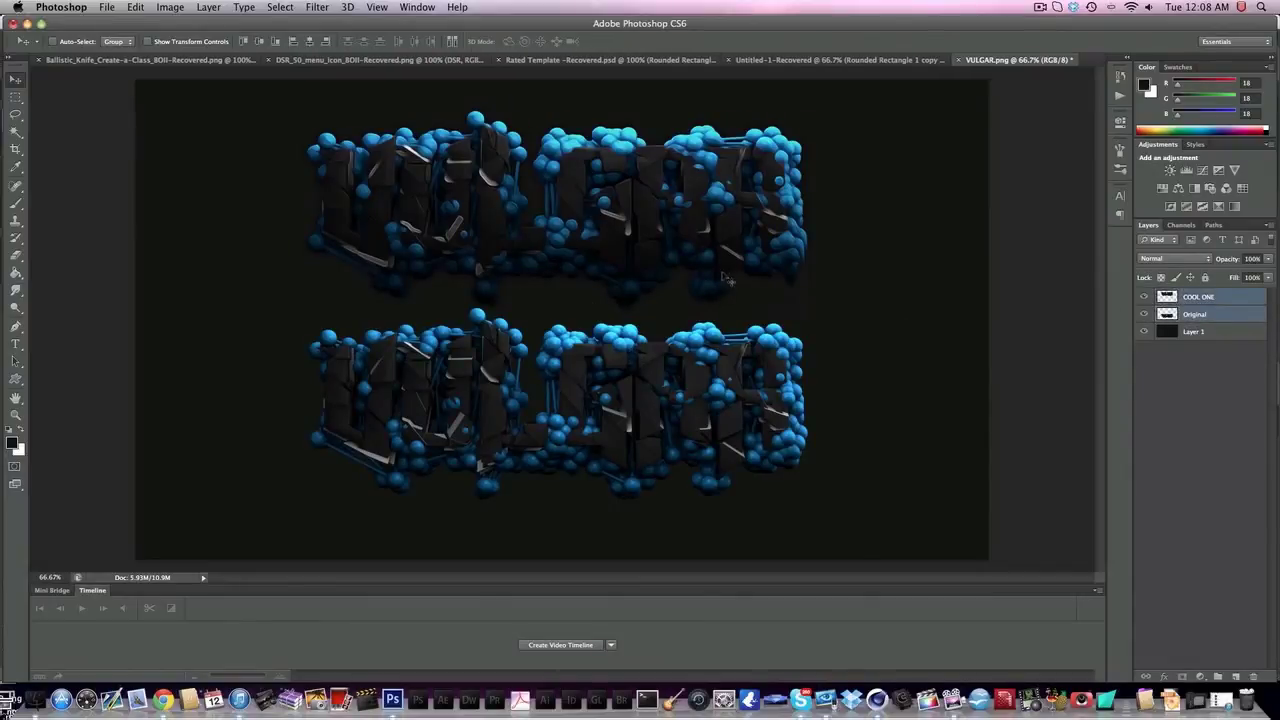
{"action": "left_click_drag", "start_coordinate": [735, 243], "coordinate": [737, 257]}
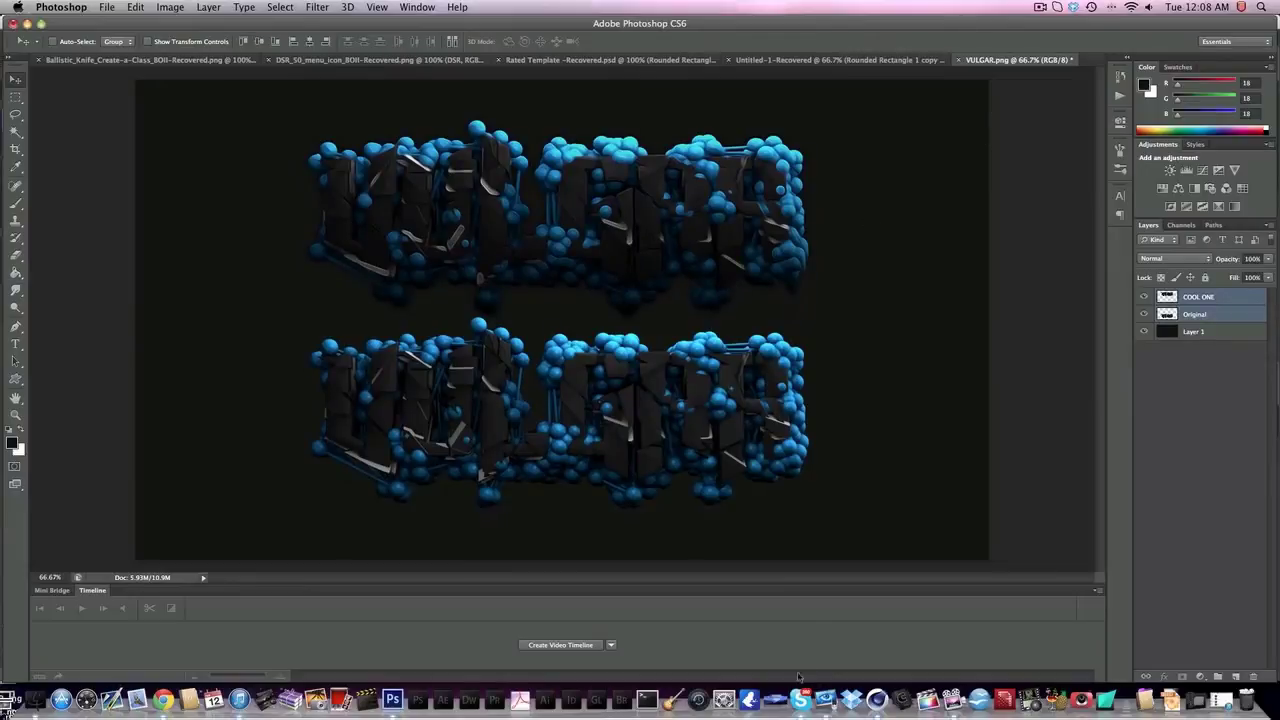